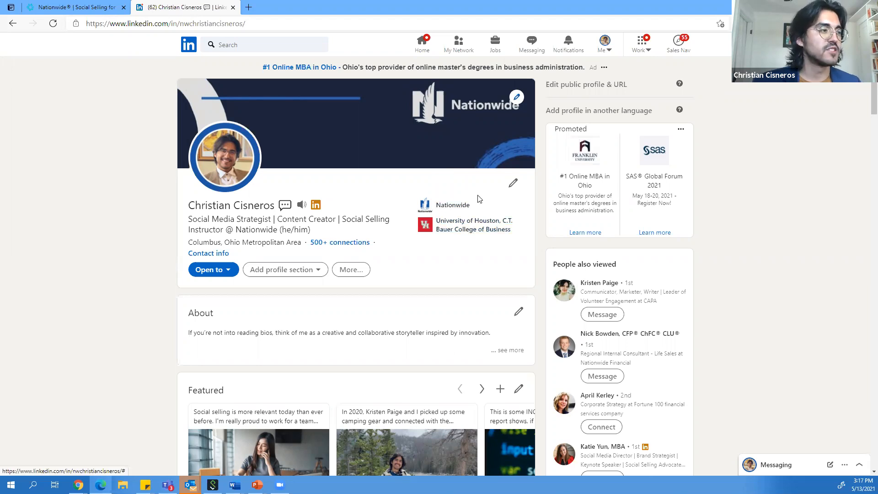
Review the headline beneath the profile name by highlighting its text, then clear the selection.
scroll(453, 238, "down", 2)
scroll(454, 231, "up", 2)
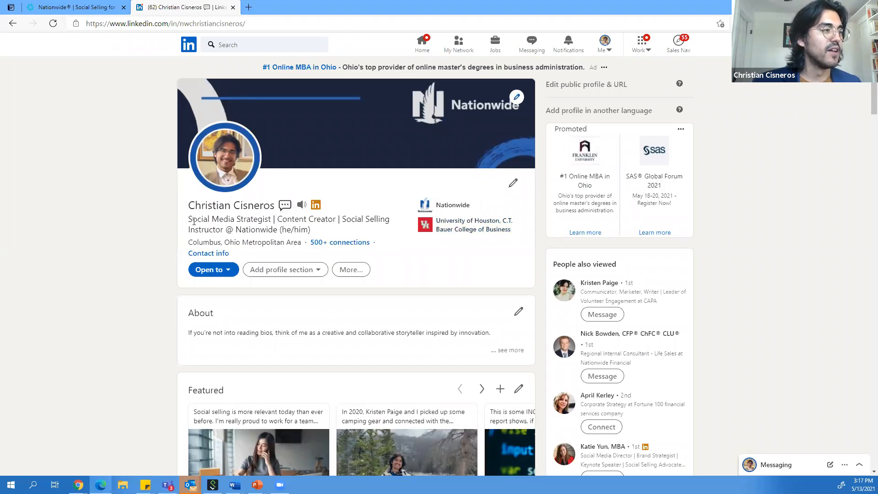
left_click_drag(190, 219, 317, 233)
left_click(316, 234)
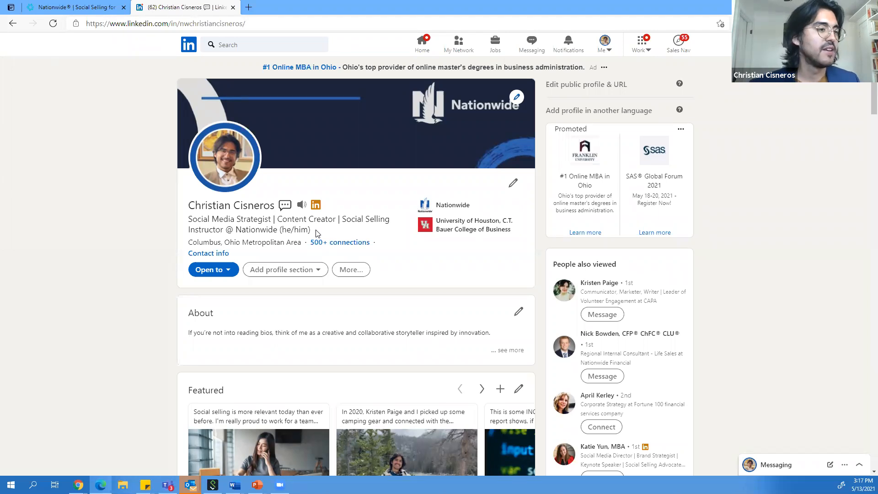
Expand the About section to show the full bio and look over its paragraphs.
scroll(318, 234, "down", 4)
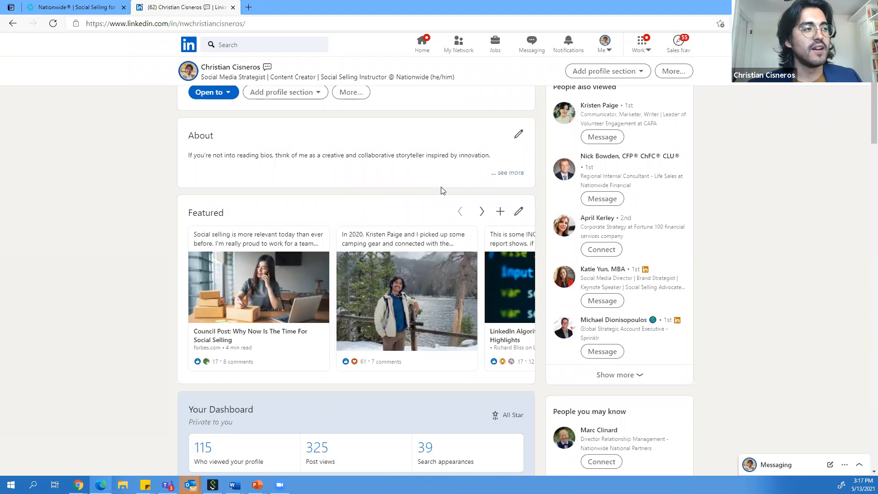
left_click(500, 179)
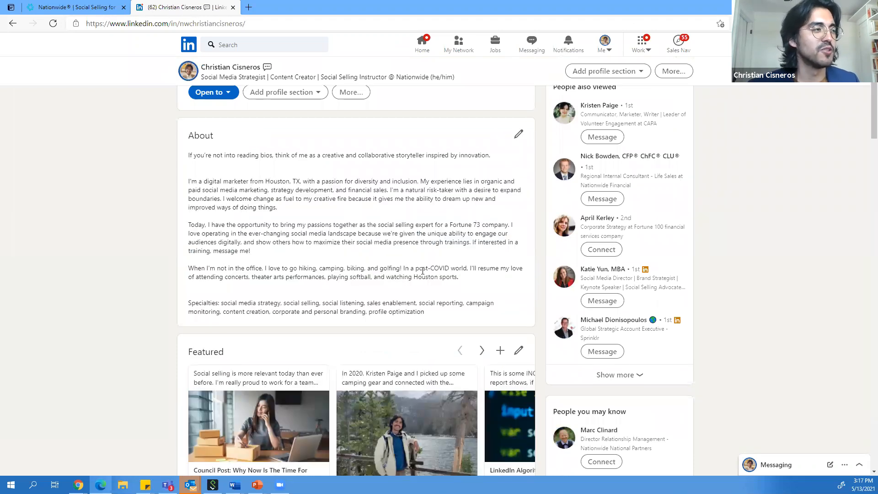
scroll(423, 275, "down", 1)
scroll(426, 280, "down", 1)
scroll(371, 284, "up", 2)
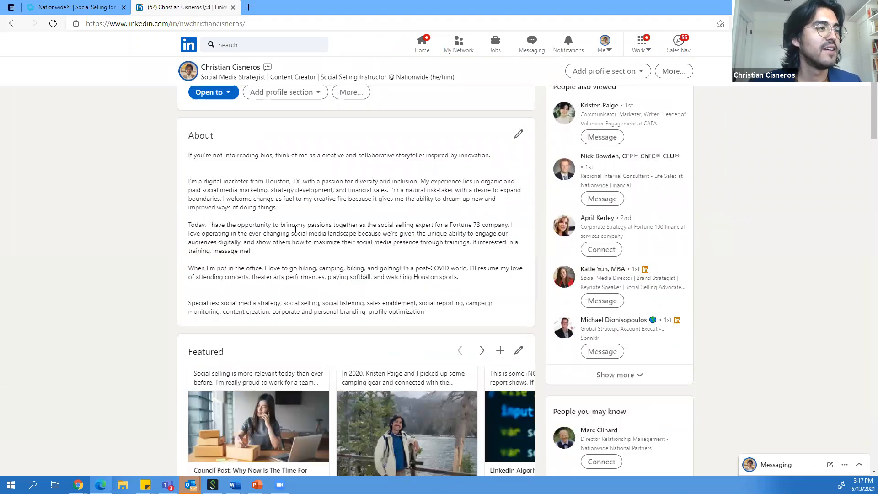
Highlight the "I'm a digital marketer" and "Today, I have the opportunity" paragraphs of the About section one after the other.
triple_click(209, 183)
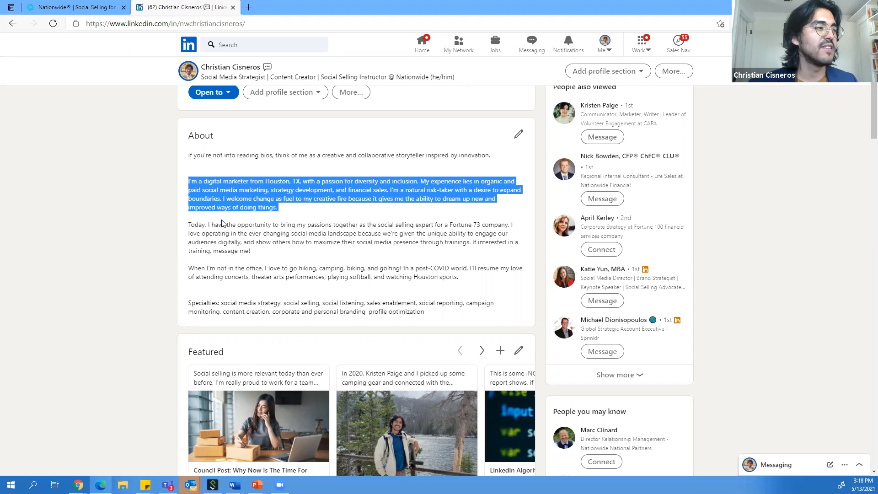
triple_click(223, 226)
left_click(227, 242)
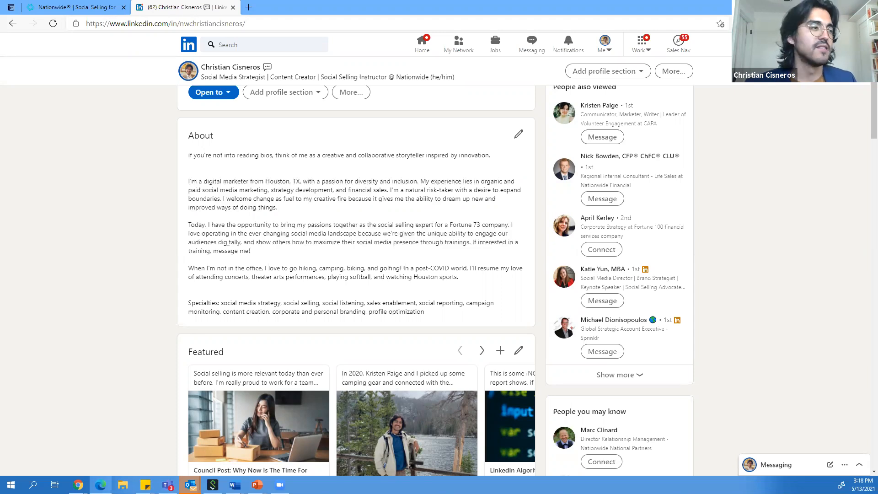
Highlight the call to action "If interested in a training, message me!" in the About section.
scroll(258, 264, "down", 2)
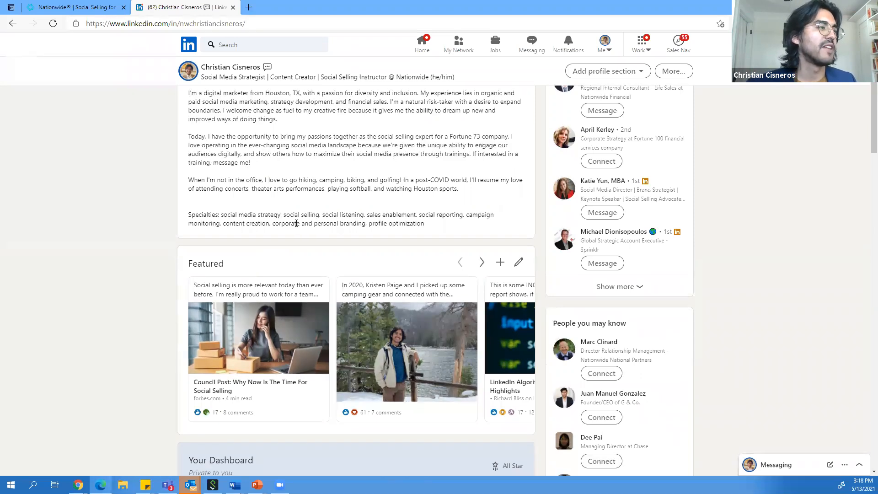
left_click_drag(474, 155, 482, 163)
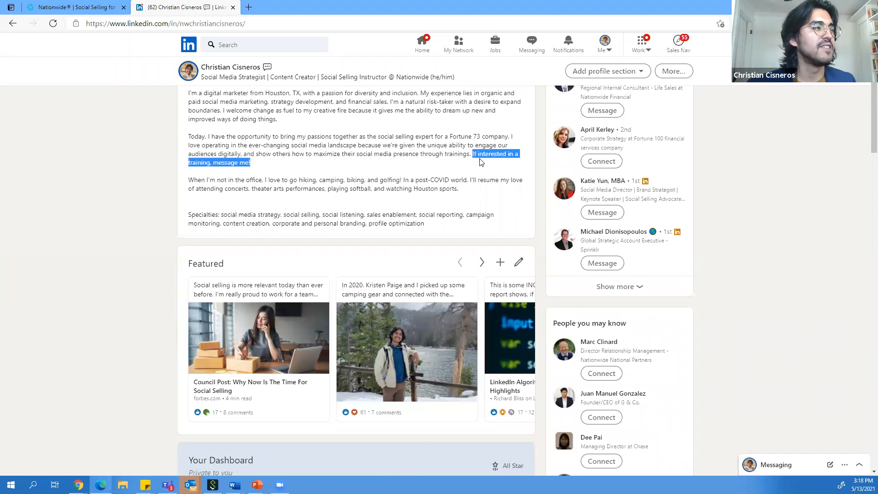
scroll(402, 256, "down", 2)
scroll(400, 263, "up", 4)
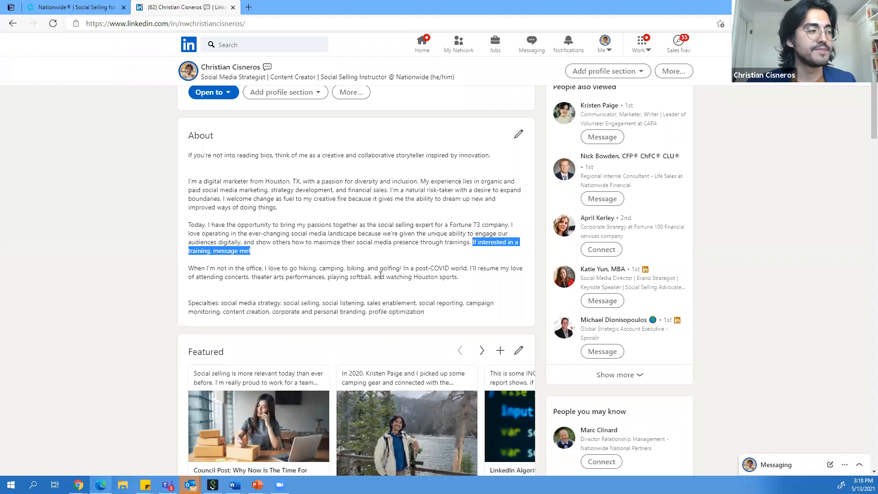
Highlight the Specialties keywords at the end of the About section, including "profile optimization" and the whole list.
scroll(381, 276, "down", 2)
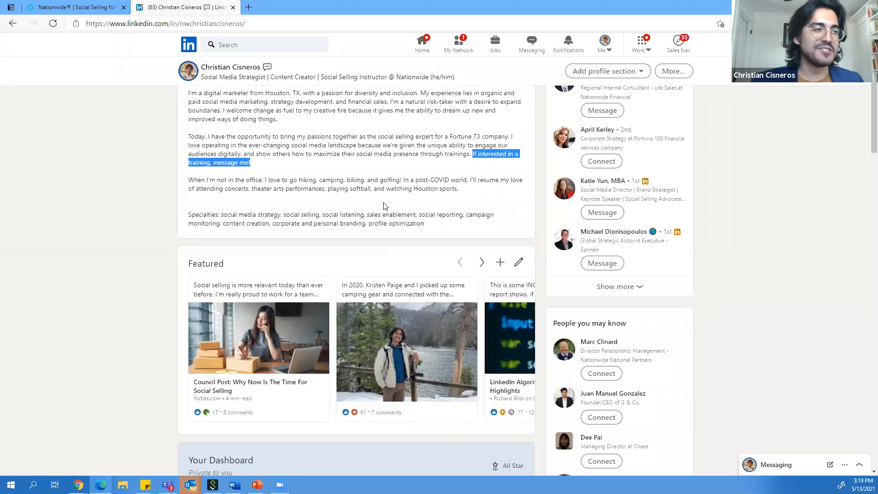
scroll(383, 205, "down", 2)
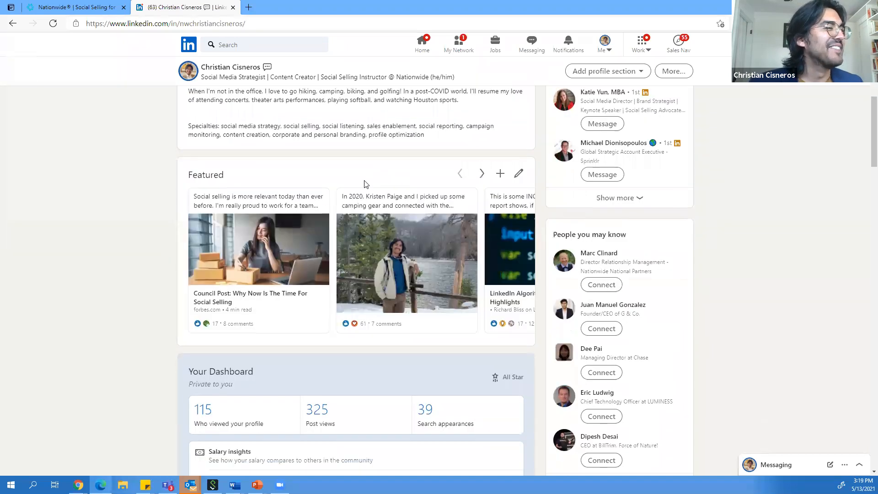
scroll(320, 197, "up", 2)
left_click_drag(222, 215, 441, 233)
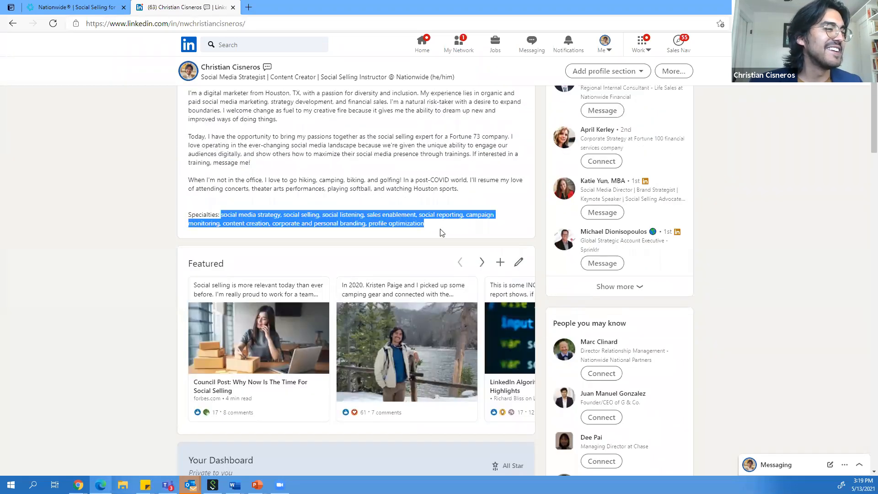
left_click(225, 216)
left_click_drag(218, 215, 312, 218)
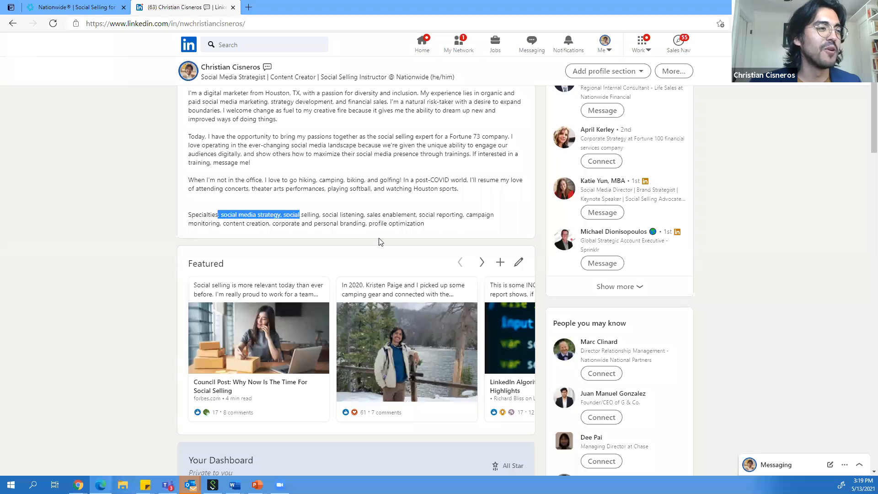
scroll(379, 242, "up", 2)
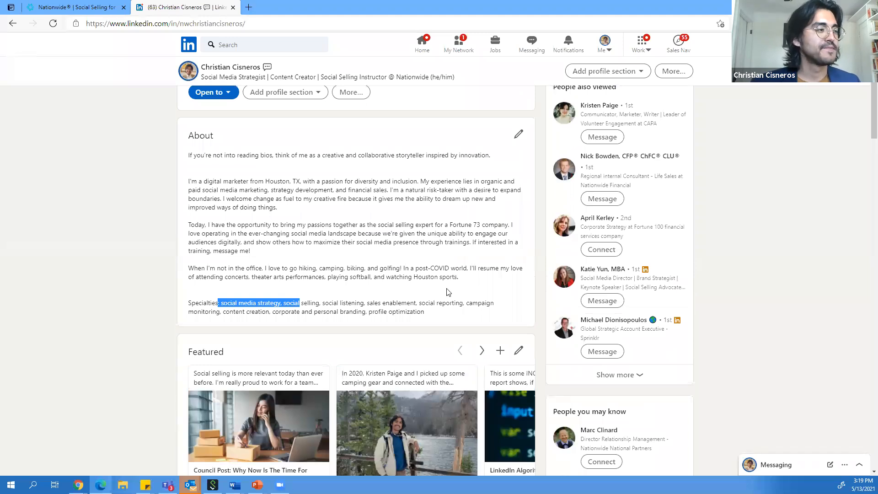
left_click_drag(432, 313, 376, 312)
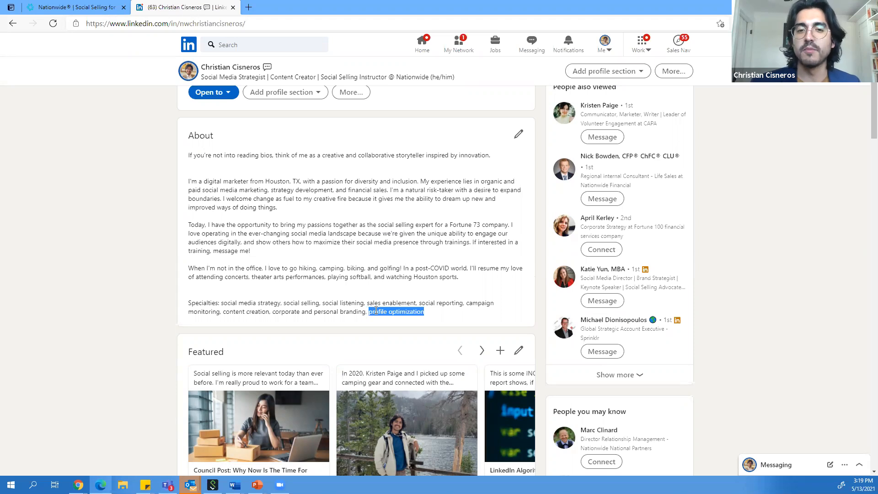
left_click(412, 313)
left_click_drag(431, 312, 192, 304)
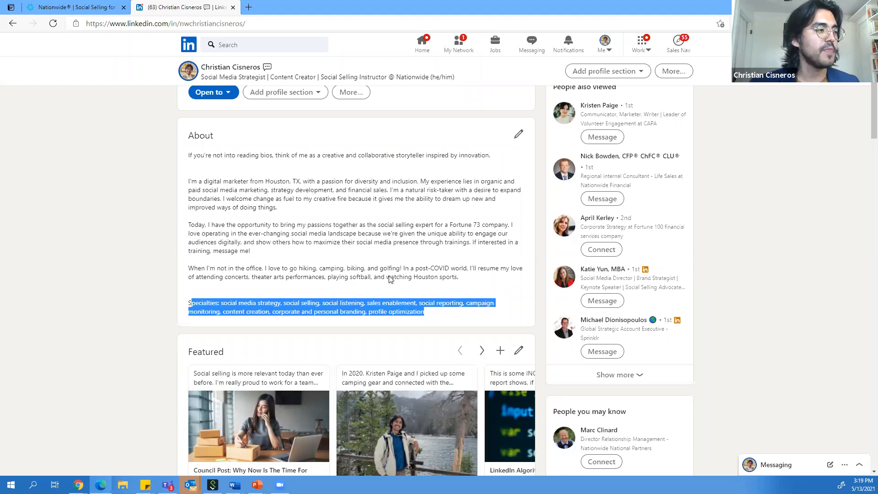
Browse the Featured section's posts through to the last one, about picking up golf.
scroll(470, 302, "down", 6)
scroll(470, 289, "up", 4)
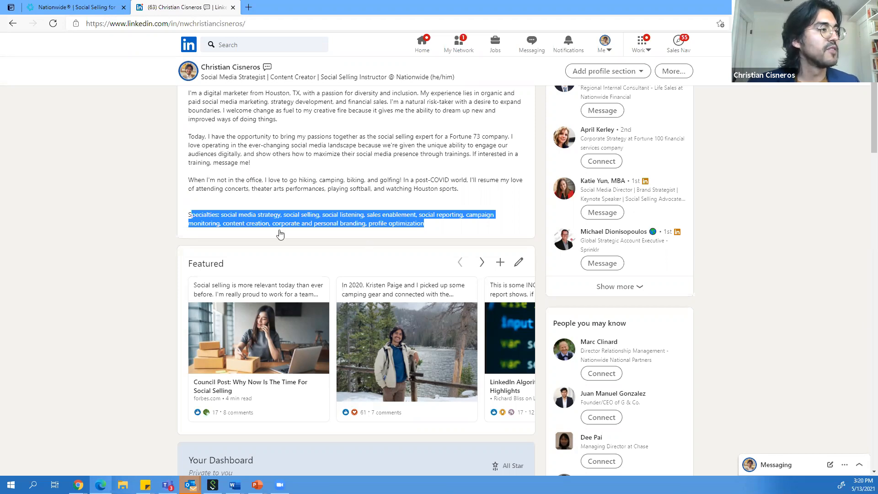
scroll(280, 234, "down", 2)
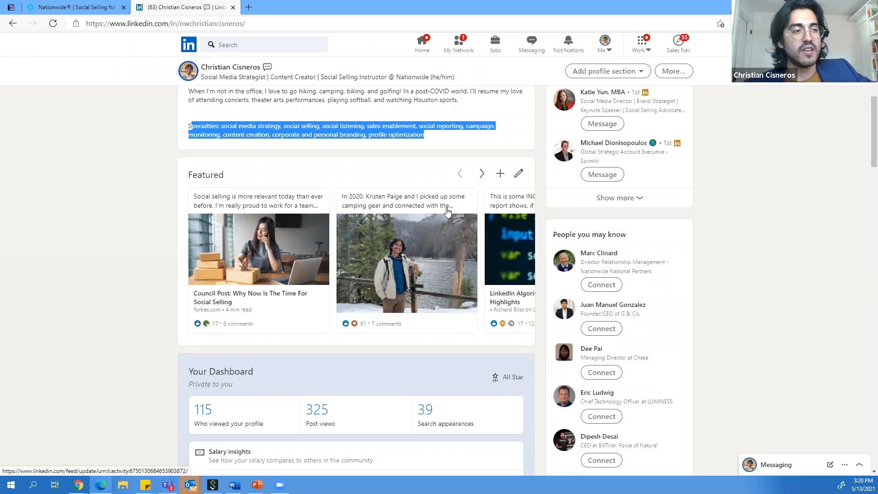
left_click(480, 174)
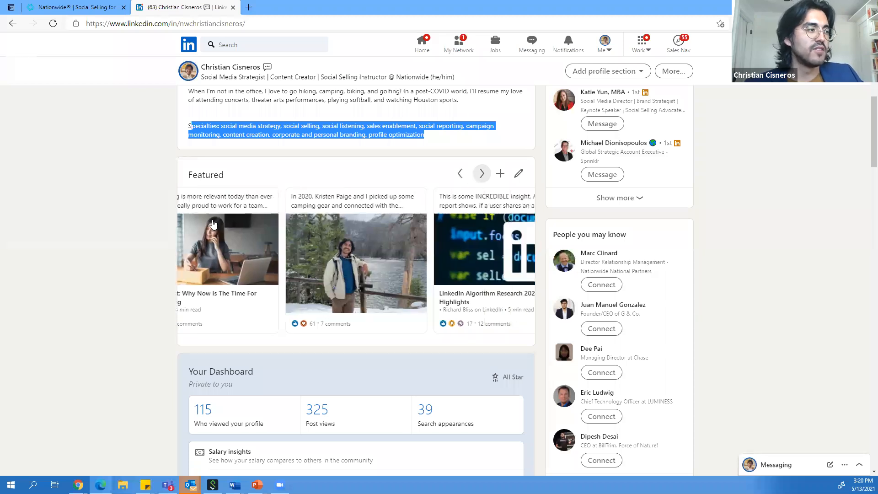
left_click(482, 175)
left_click(482, 175)
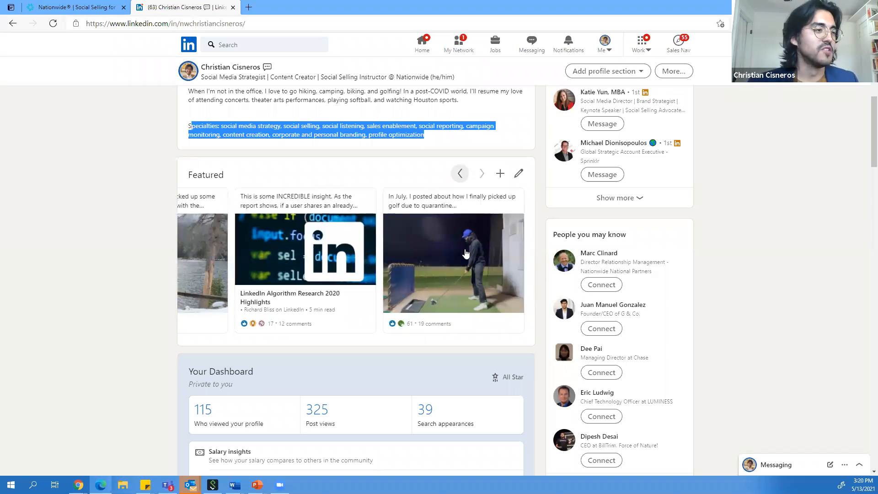
scroll(467, 252, "down", 2)
scroll(466, 252, "up", 2)
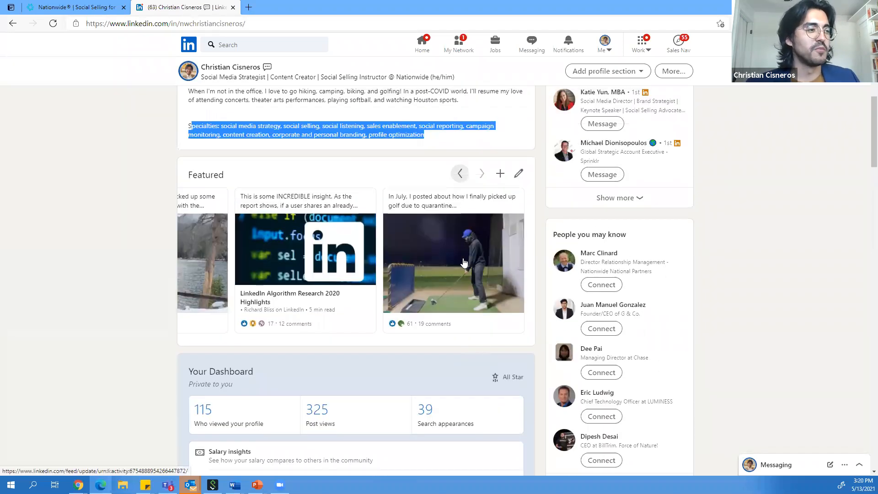
scroll(459, 284, "up", 2)
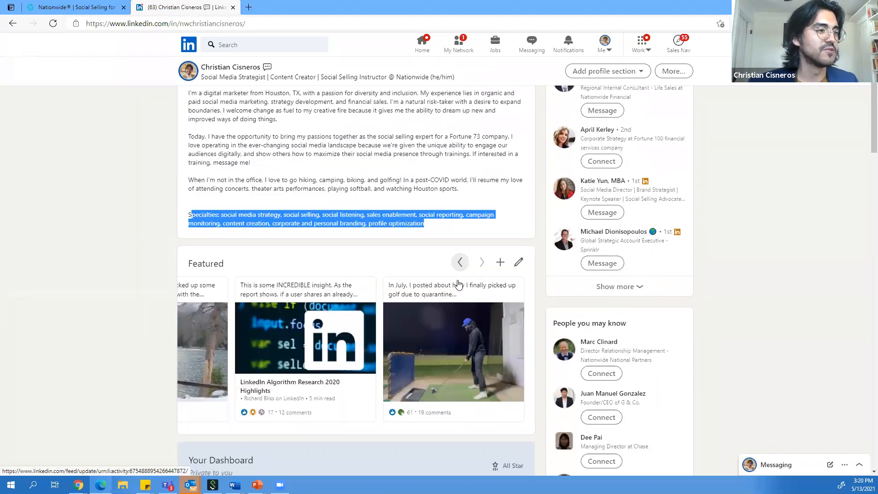
Open the profile's full activity page in a new tab and filter it to Posts.
scroll(459, 284, "down", 8)
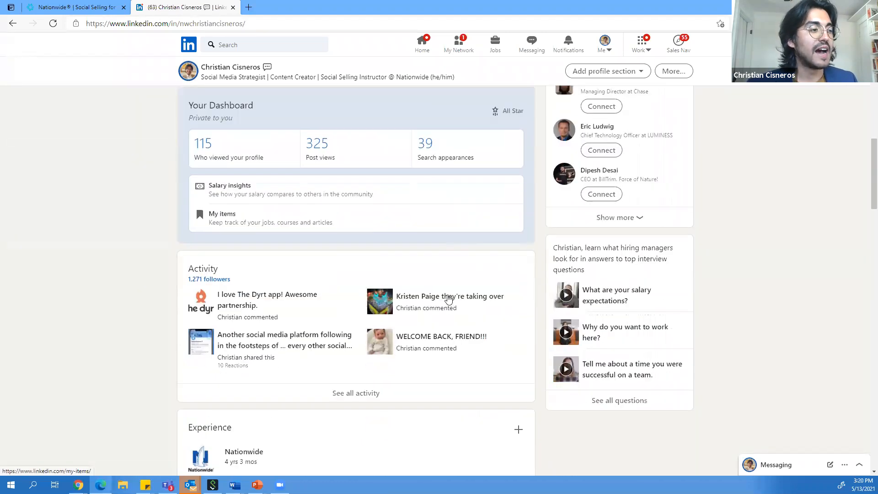
right_click(372, 394)
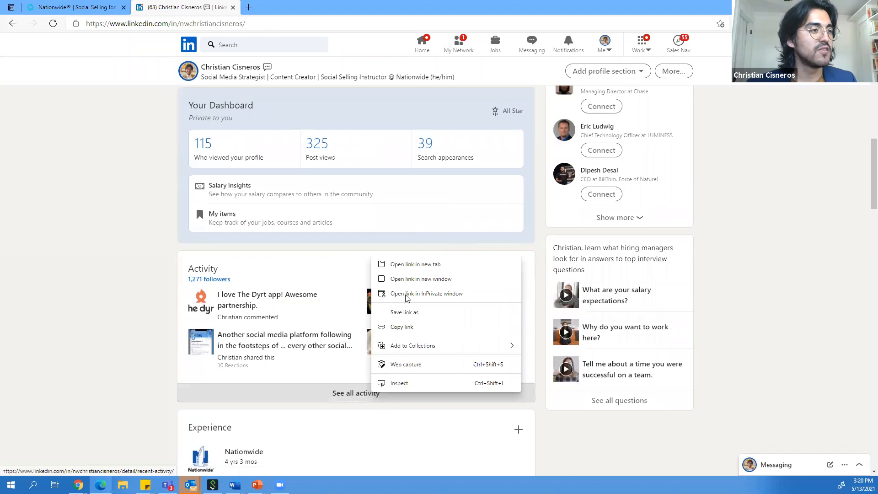
left_click(407, 265)
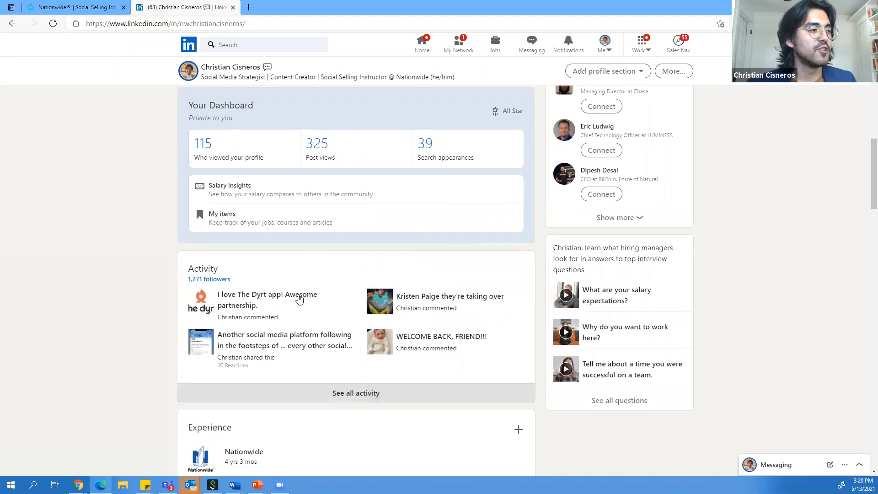
key("ctrl+Tab")
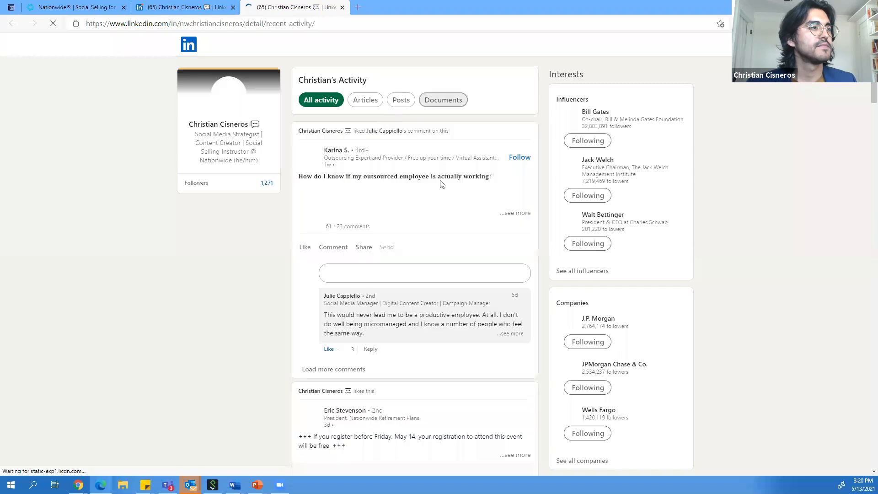
left_click(398, 106)
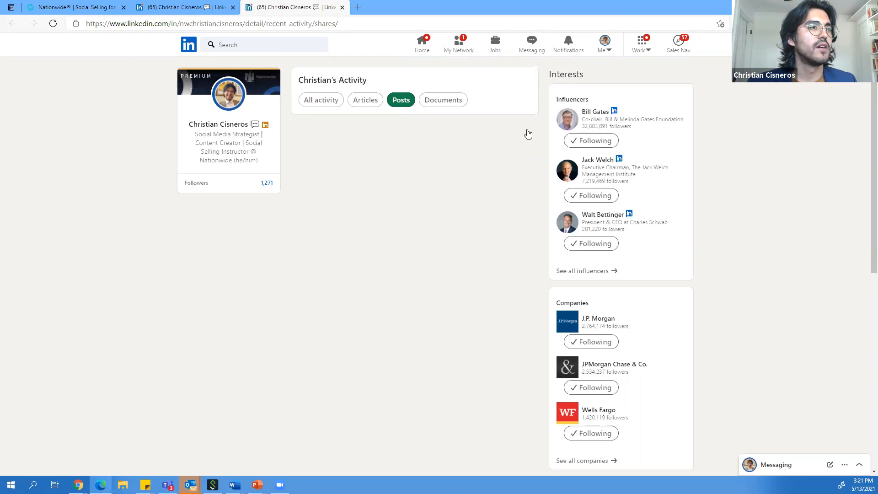
Look at the newest post's options, including "Feature on top of profile", and close them without choosing any.
left_click(525, 132)
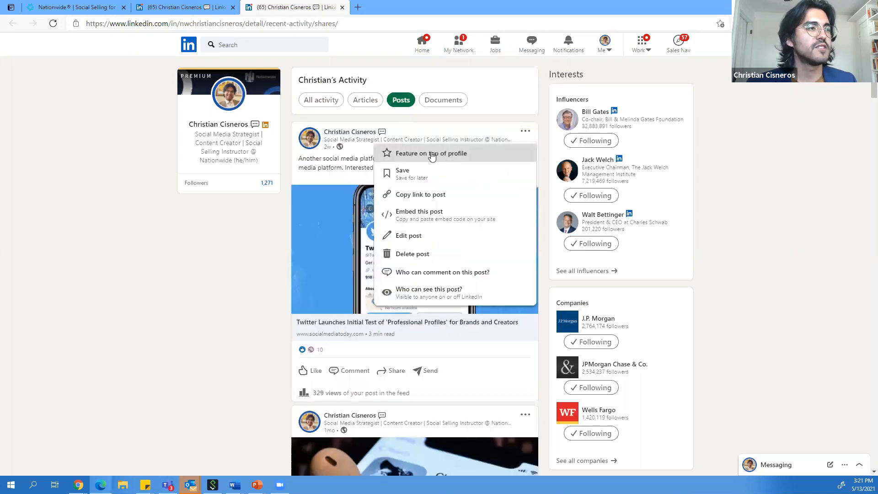
left_click(180, 252)
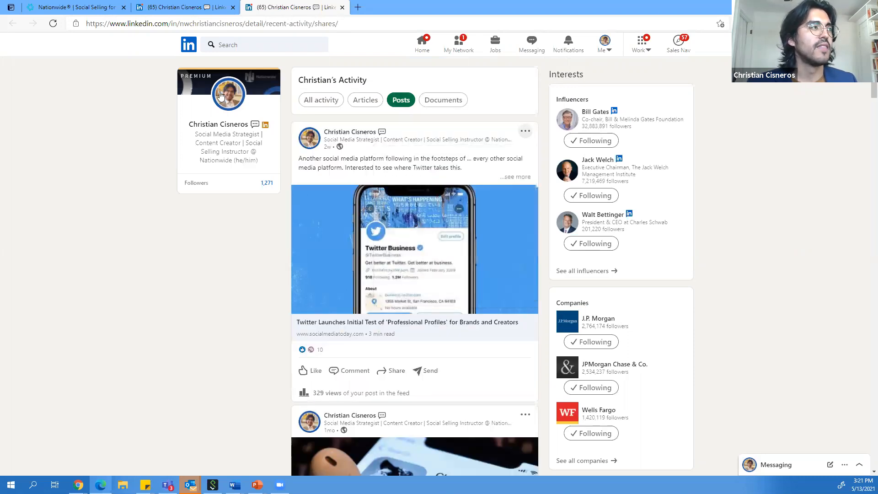
scroll(225, 112, "down", 2)
Return to the profile tab and step the Featured section back to the 2020 camping post.
left_click(157, 11)
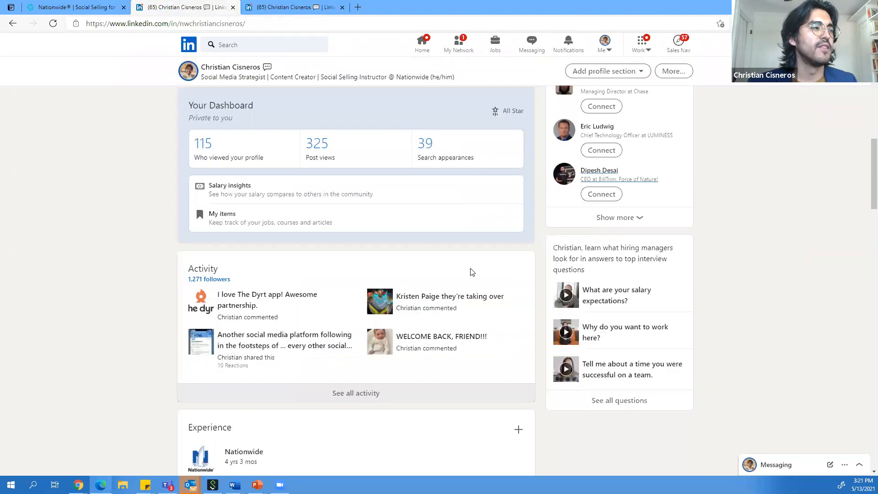
scroll(455, 319, "up", 6)
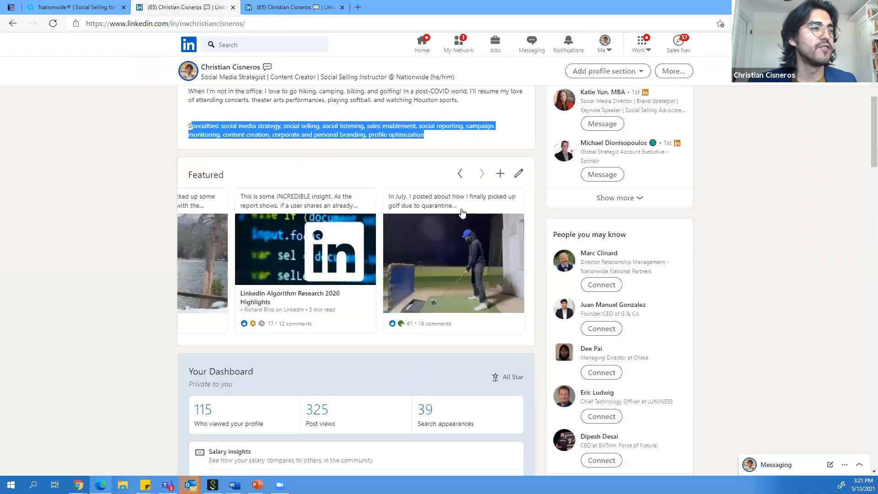
left_click(460, 173)
scroll(425, 297, "down", 4)
scroll(424, 296, "down", 4)
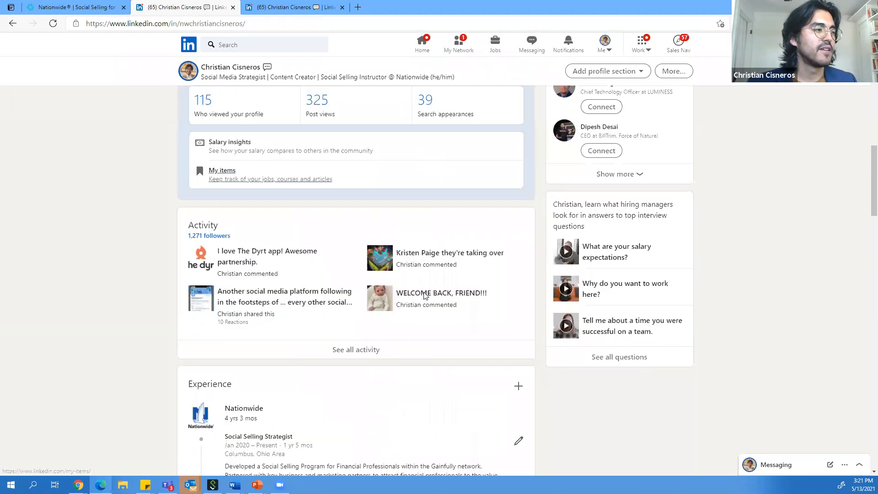
scroll(411, 365, "up", 10)
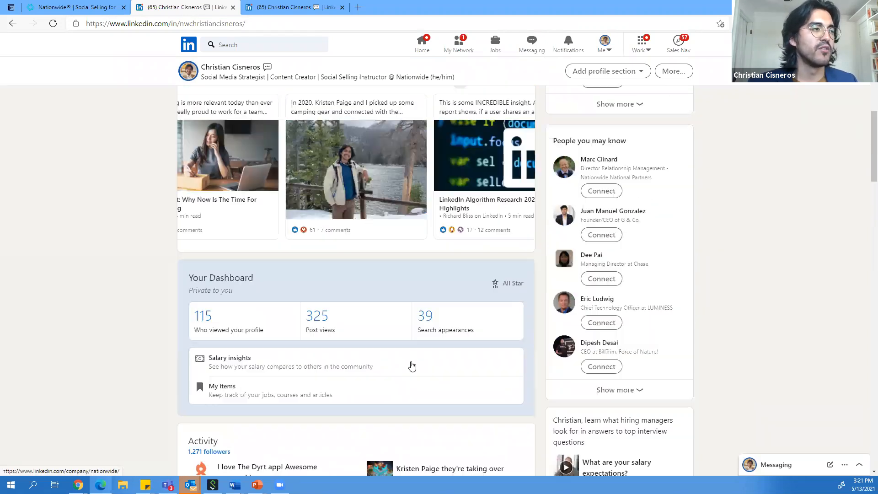
left_click(383, 250)
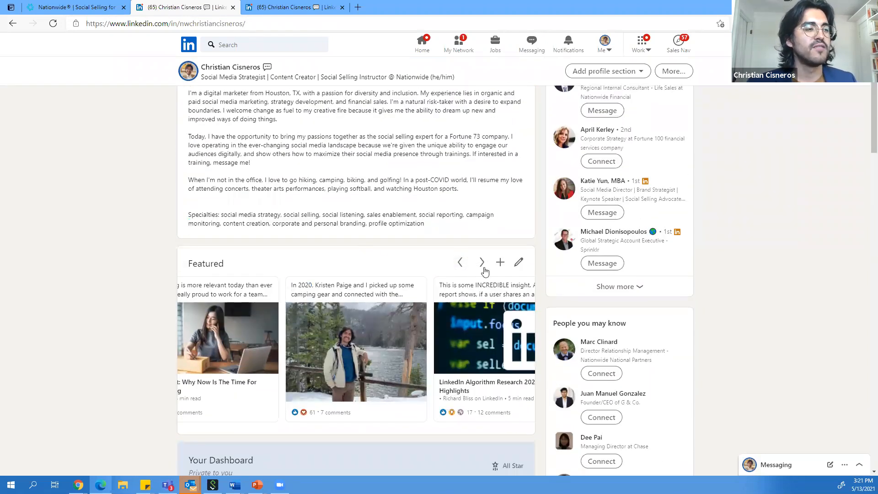
Step the Featured section back to its first post and look at the private dashboard below it.
left_click(460, 263)
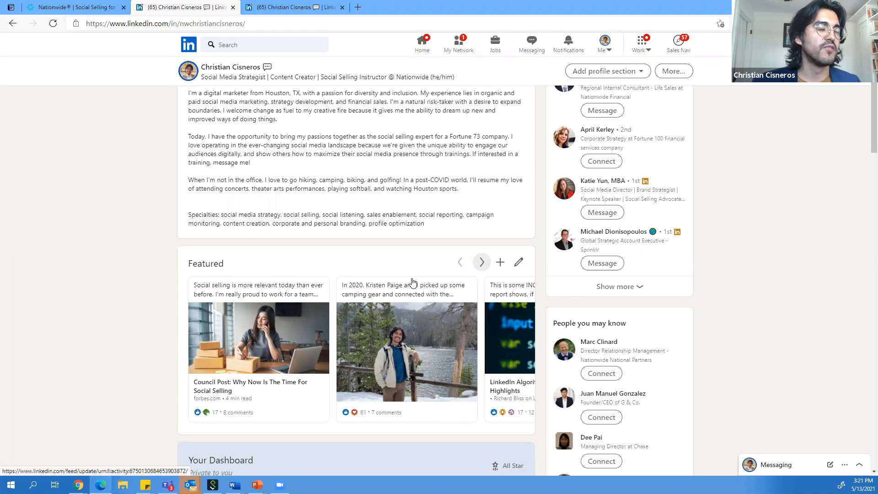
scroll(413, 283, "down", 10)
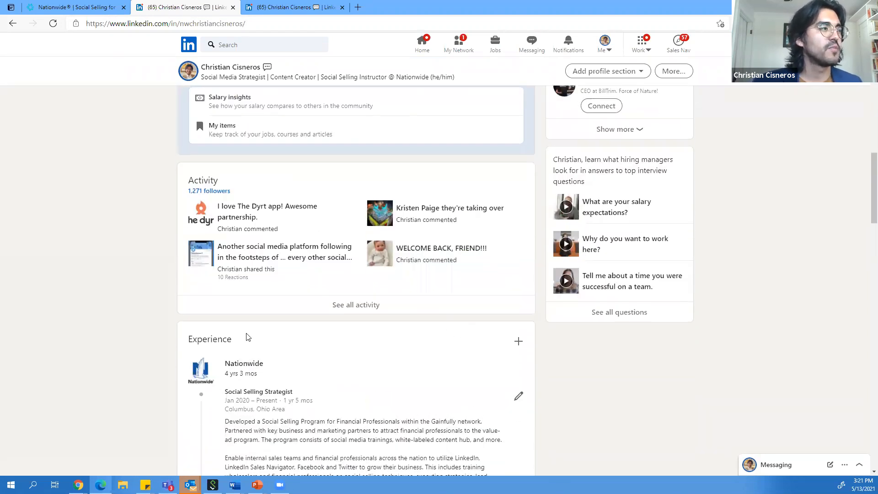
scroll(127, 160, "up", 6)
scroll(135, 164, "up", 10)
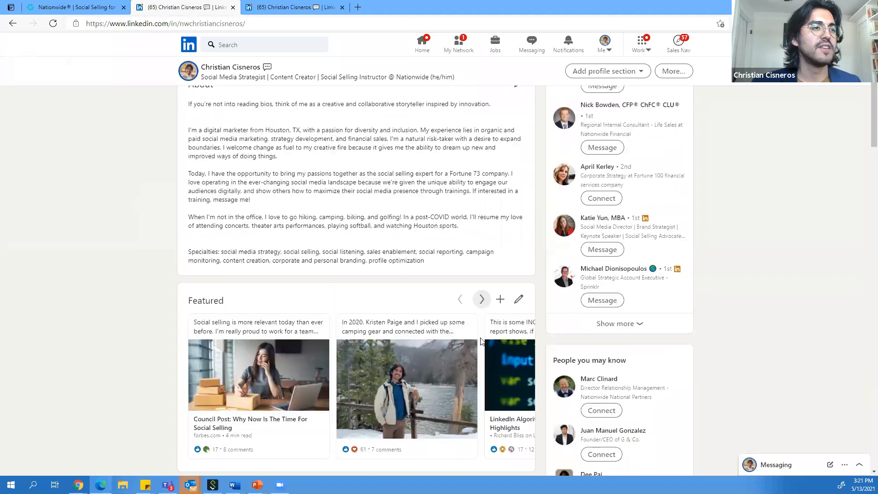
scroll(207, 333, "down", 10)
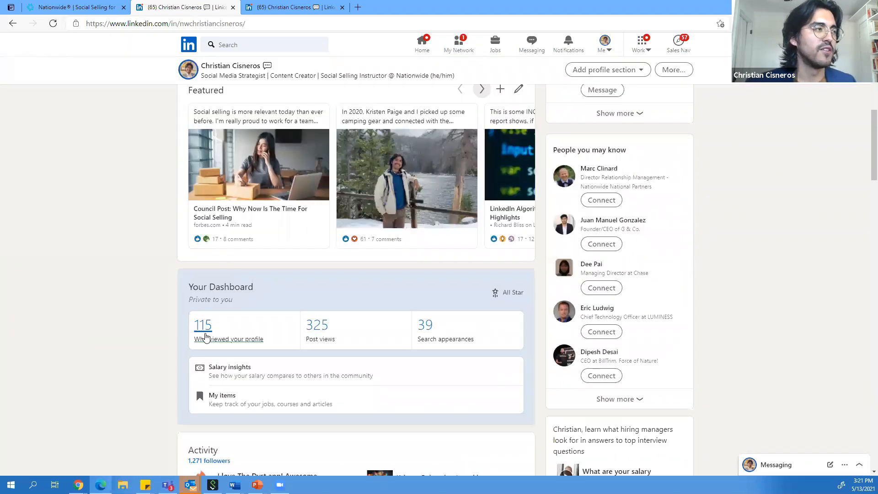
Review the Experience section's job entries, from the Social Selling Strategist role down through the earlier positions.
scroll(215, 293, "down", 15)
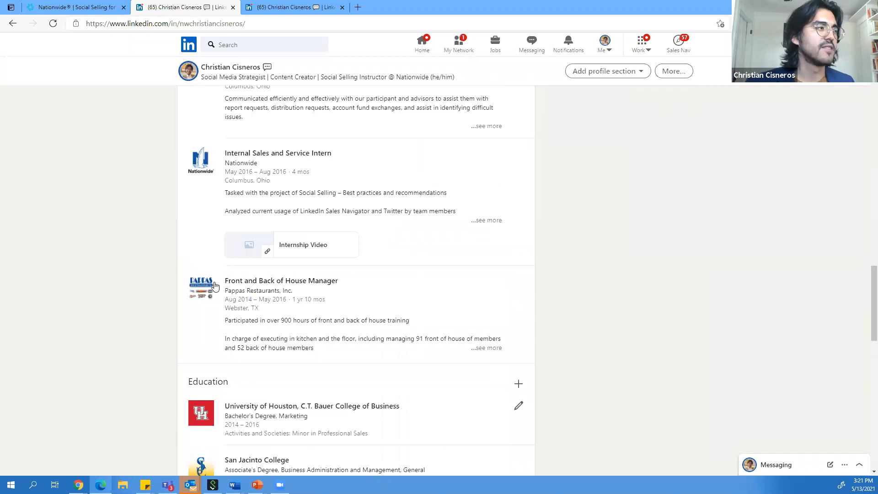
scroll(218, 282, "up", 7)
scroll(220, 280, "up", 6)
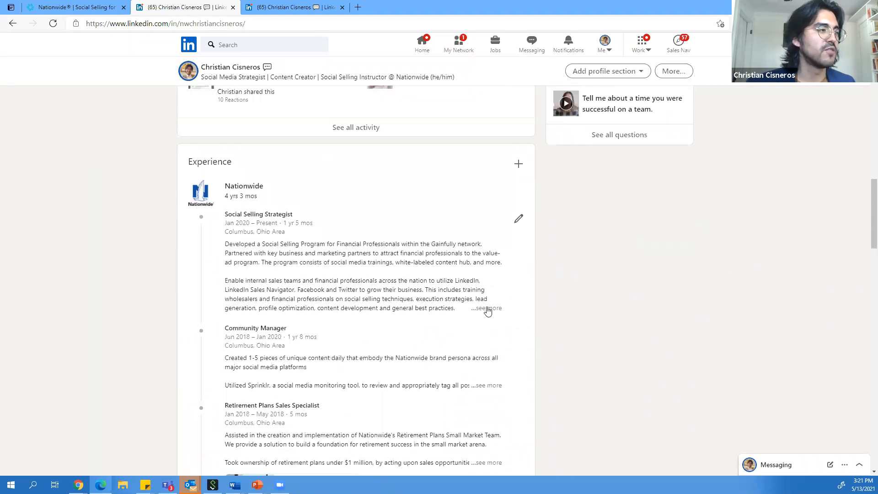
scroll(488, 311, "down", 4)
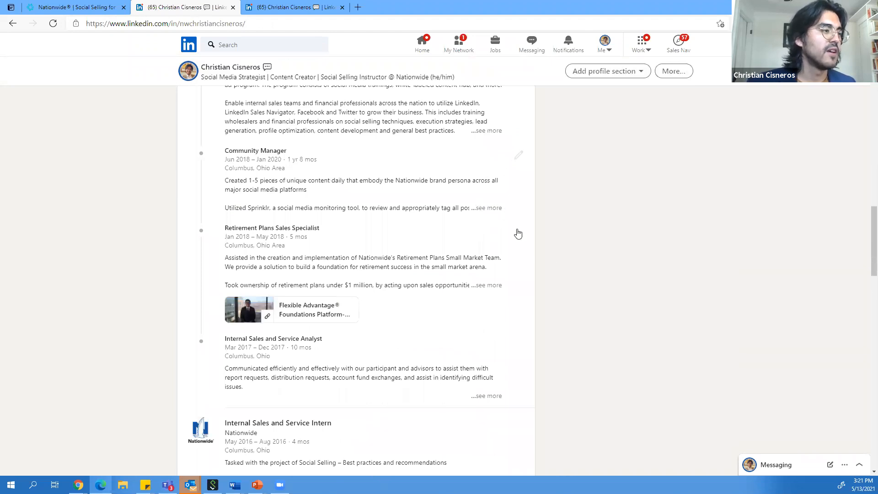
Review the profile's Education, Licenses & certifications and Skills & endorsements sections.
scroll(555, 267, "down", 10)
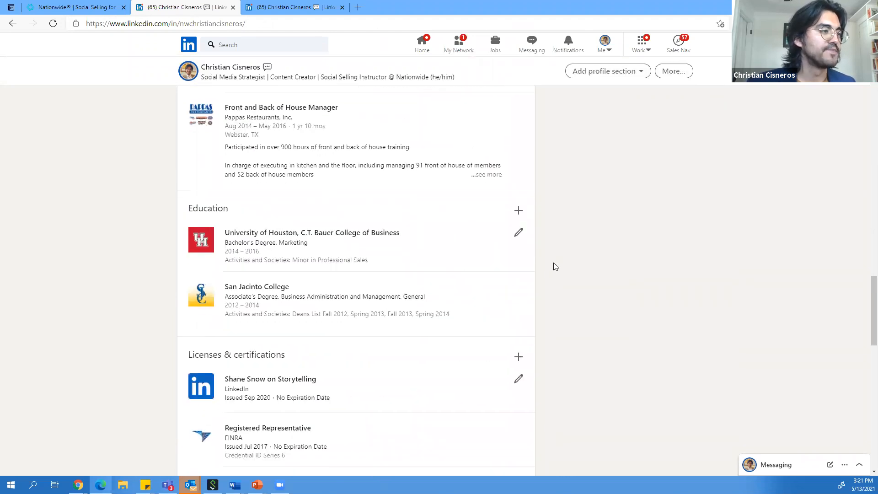
scroll(555, 267, "down", 4)
scroll(477, 224, "up", 2)
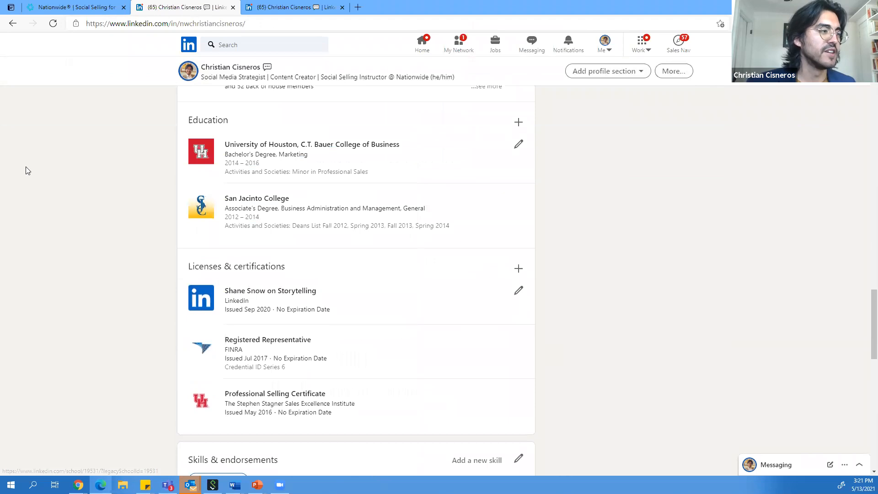
scroll(175, 344, "down", 2)
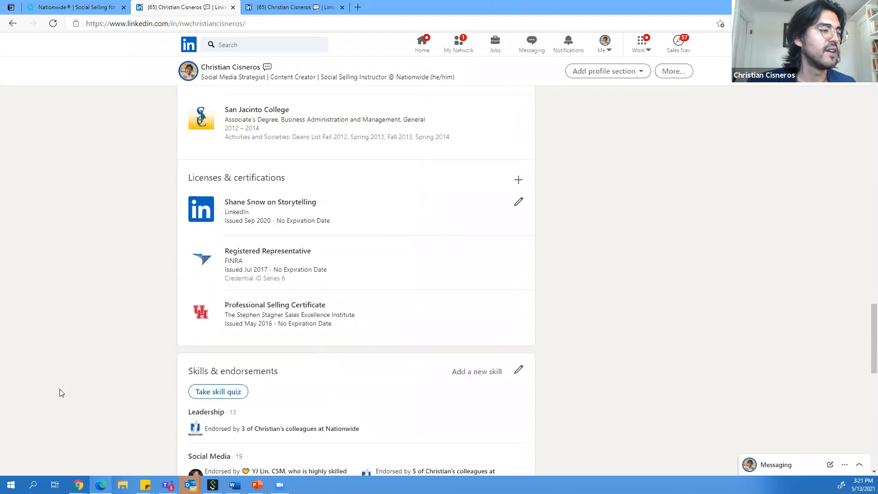
scroll(95, 354, "down", 4)
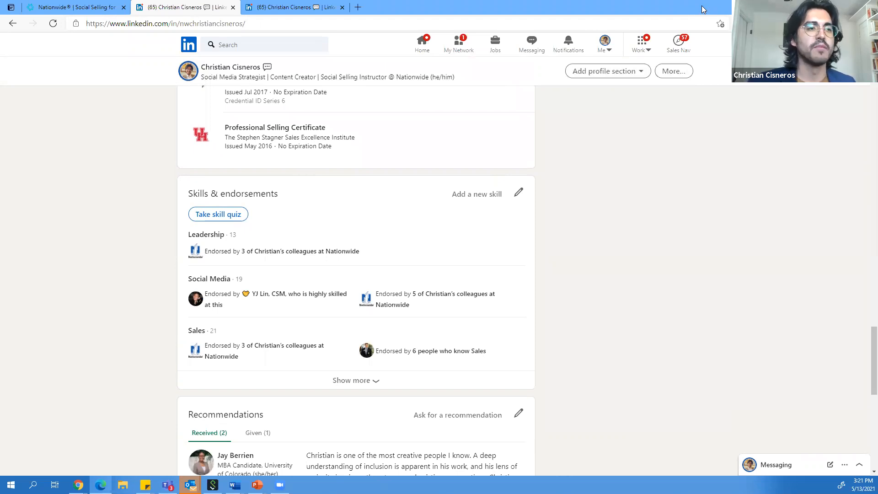
Switch to the PowerPoint slideshow and advance from the Professional Brand slide to "Digital Professional = In-Person Professional".
key("alt+Tab")
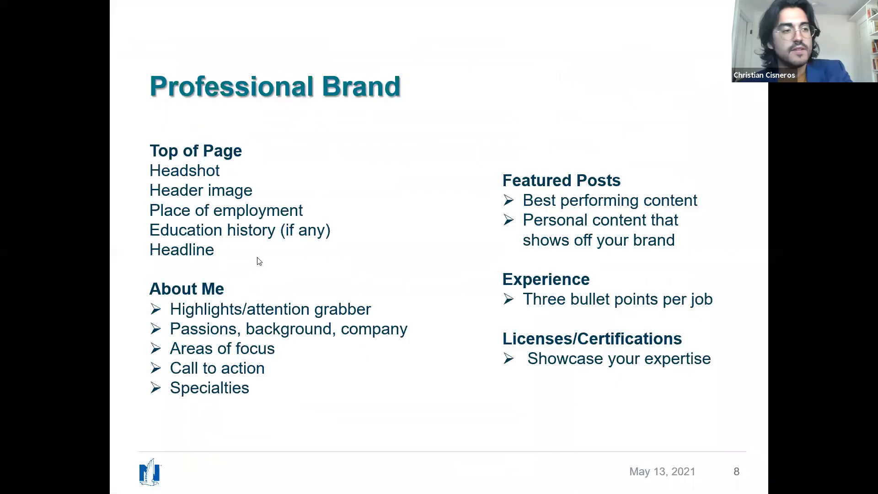
left_click(287, 225)
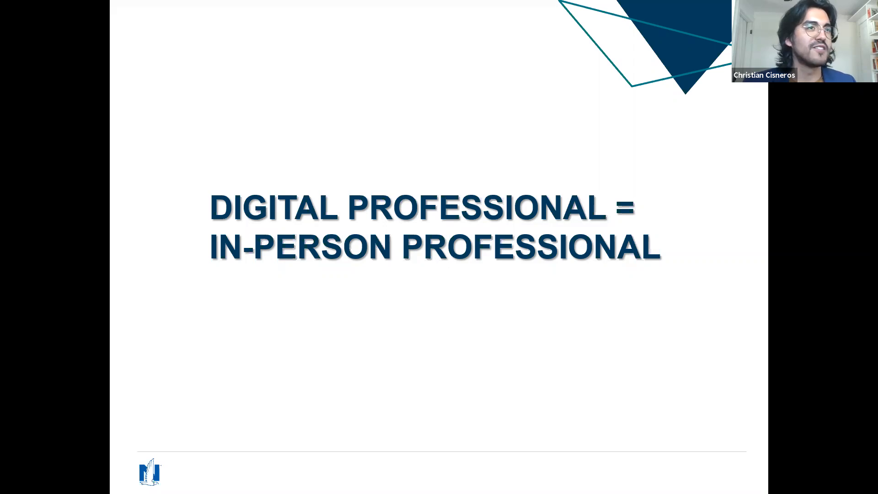
Switch to the browser's Nationwide Social Selling home page and open its Servicing link in a new tab.
key("alt+Tab")
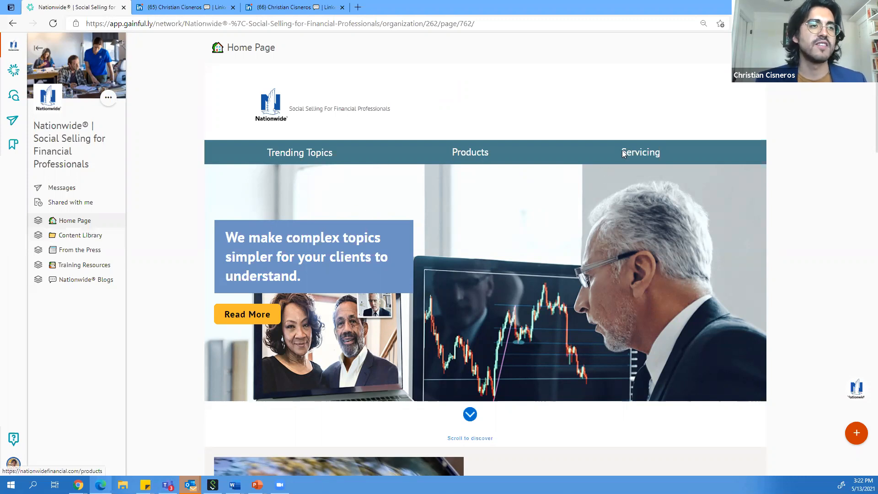
right_click(634, 150)
left_click(661, 160)
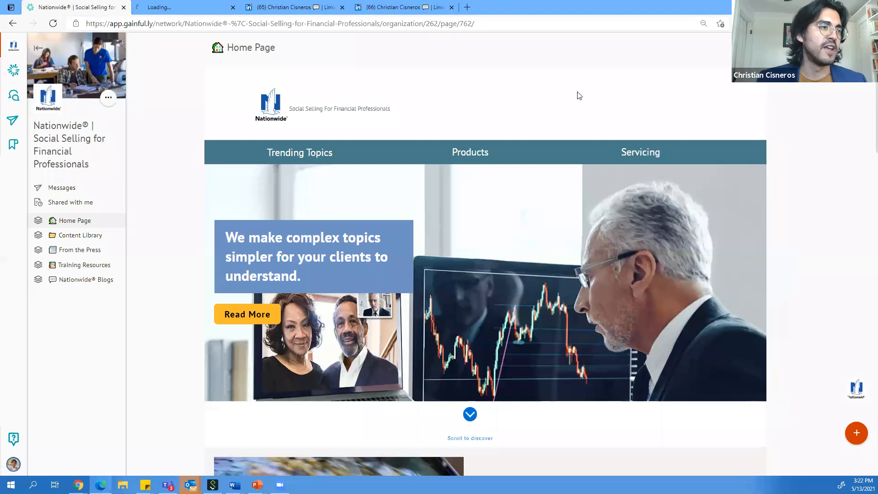
Look through the home page's product and solution offerings and its Tools and resources calculators.
scroll(515, 291, "down", 10)
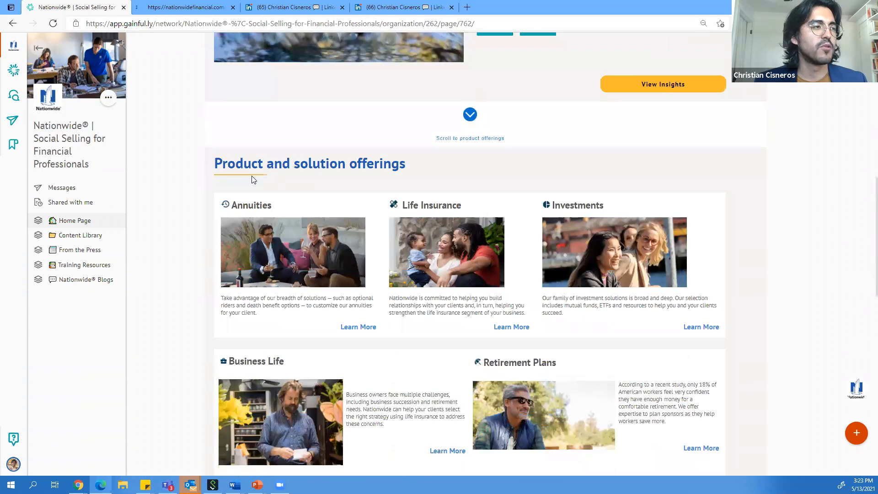
scroll(689, 329, "down", 10)
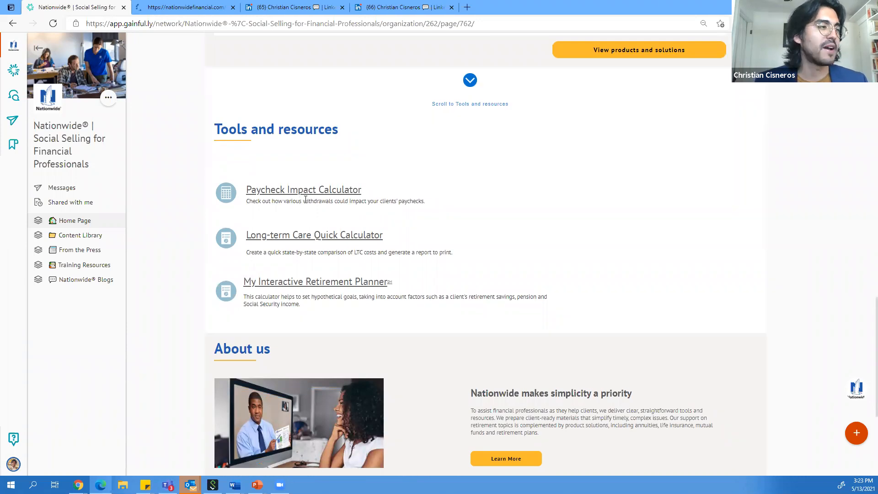
scroll(306, 200, "down", 2)
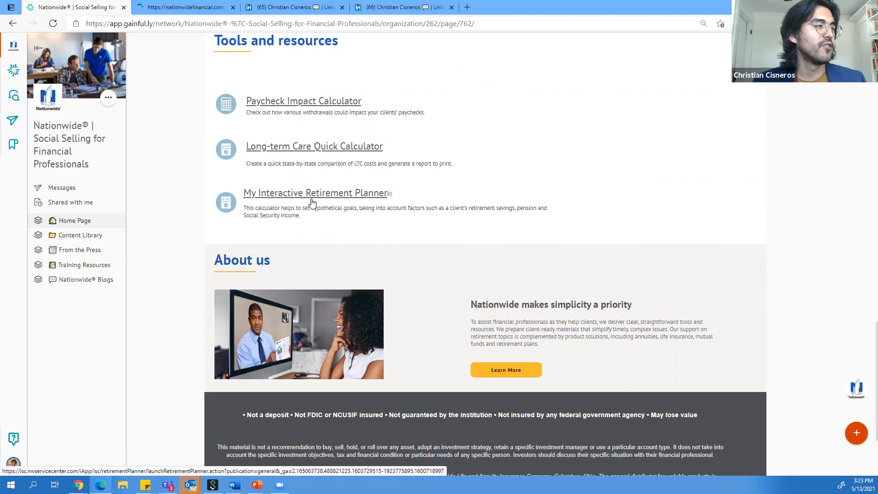
Open the Content Library and look over its Individual and Group Retirement and Health Care Expenses articles.
left_click(99, 237)
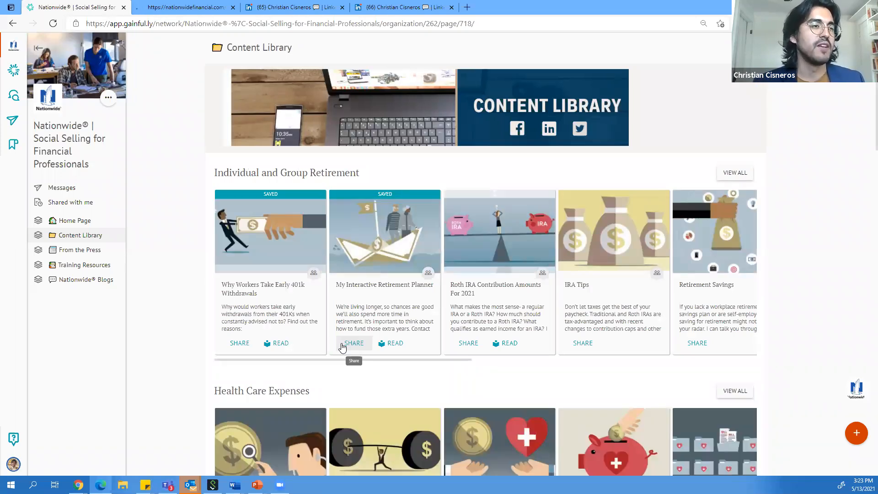
scroll(652, 190, "down", 2)
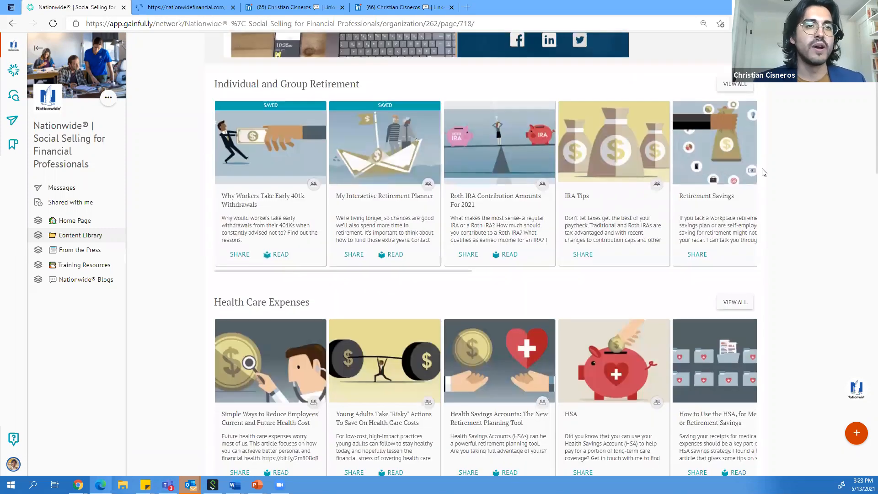
scroll(755, 292, "down", 2)
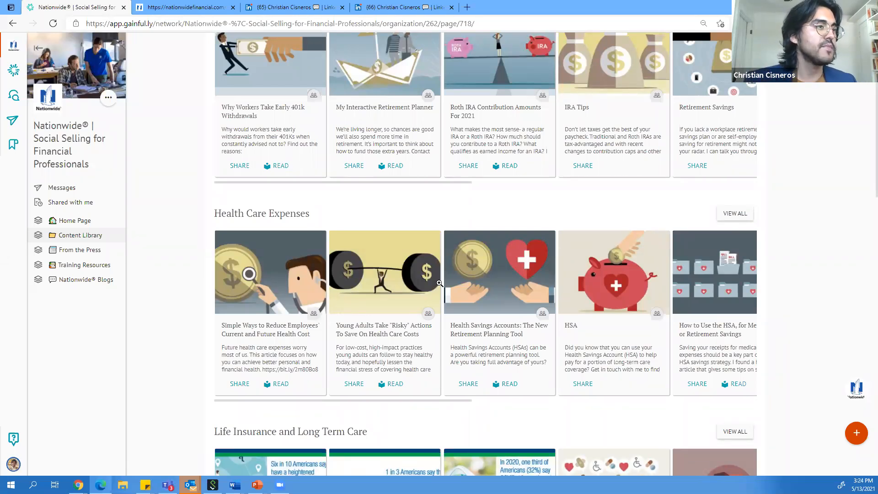
scroll(439, 284, "up", 2)
scroll(279, 340, "up", 2)
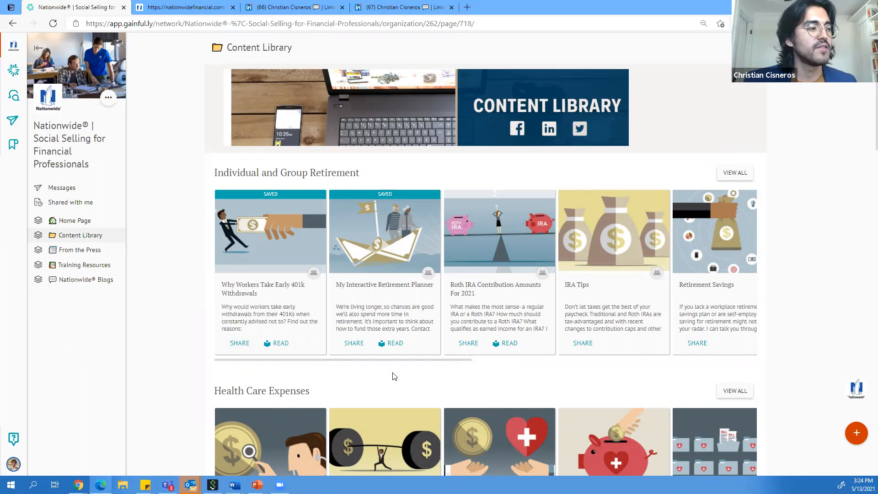
Browse the Content Library's categories from Health Care Expenses down to Financial Professional Templates.
scroll(393, 376, "down", 2)
scroll(368, 330, "down", 2)
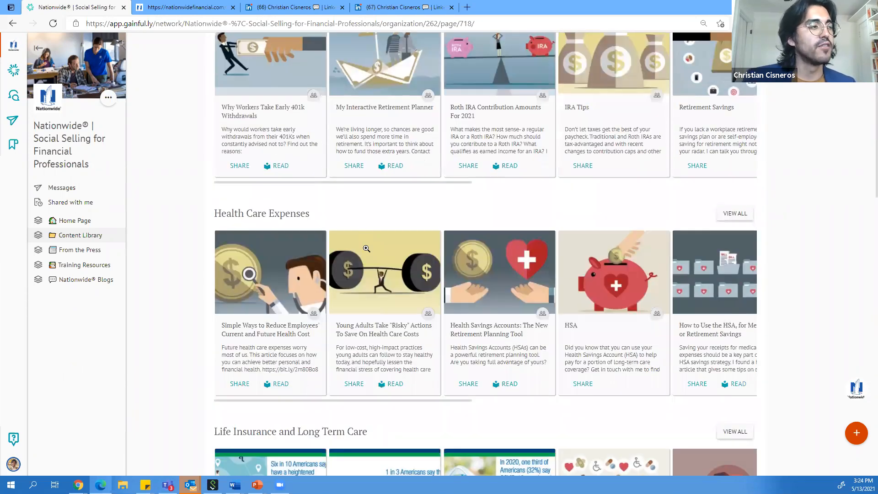
scroll(472, 411, "down", 2)
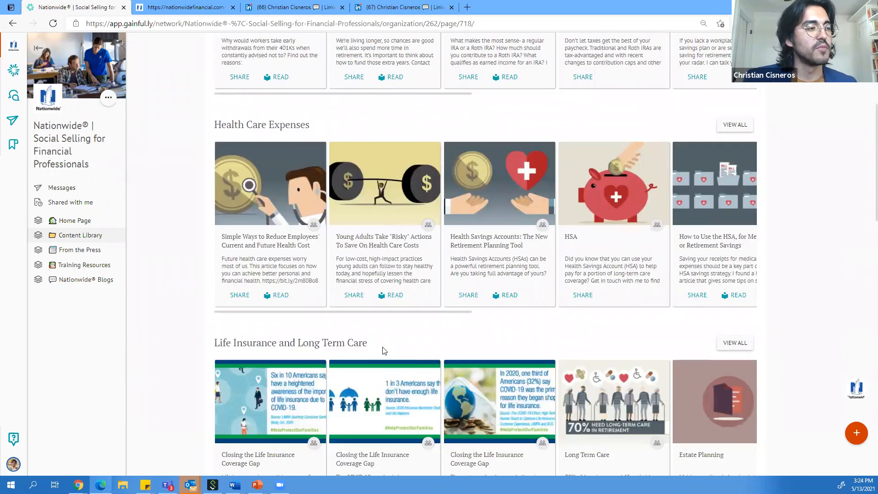
scroll(383, 350, "down", 2)
scroll(383, 348, "down", 6)
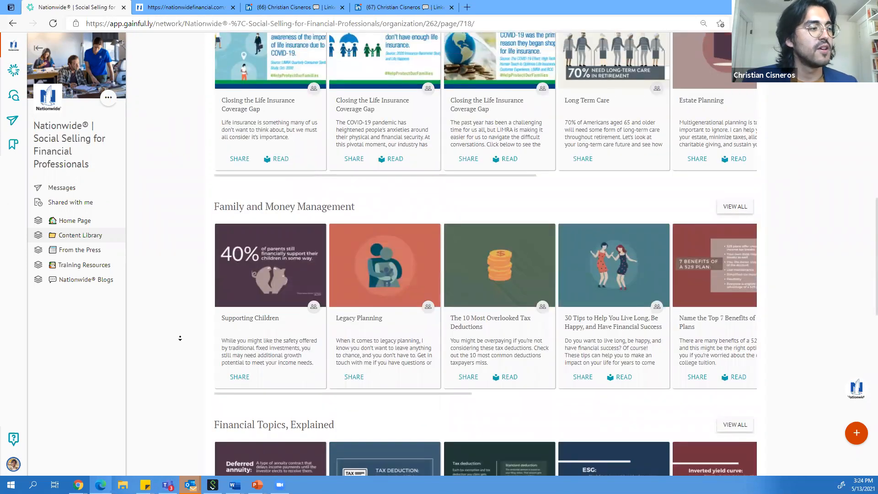
scroll(187, 331, "down", 1)
scroll(179, 344, "down", 3)
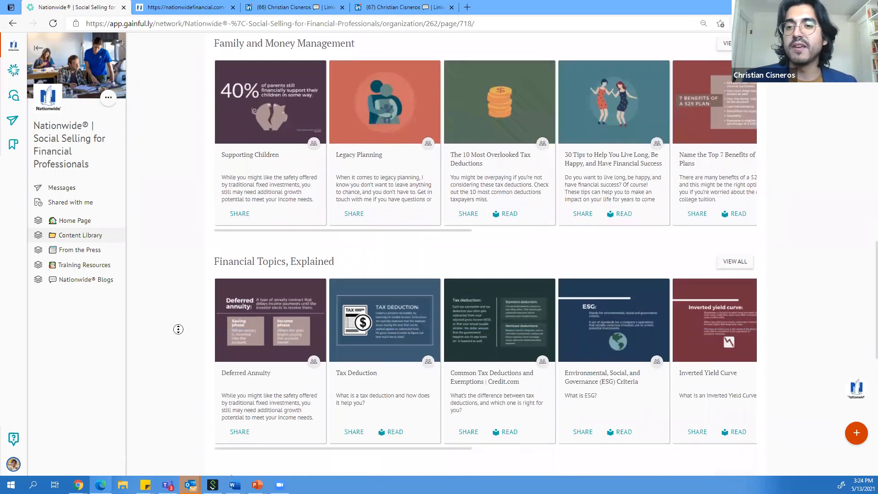
scroll(179, 334, "down", 1)
scroll(179, 333, "down", 1)
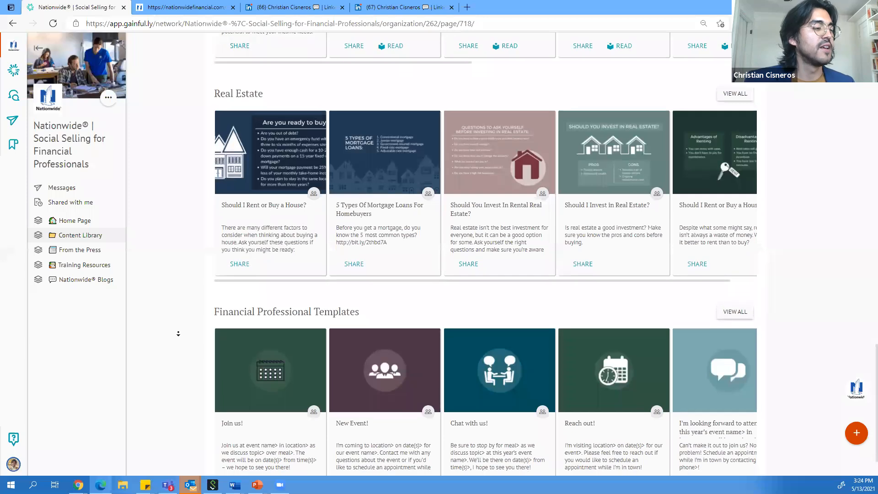
middle_click(178, 334)
scroll(178, 334, "down", 1)
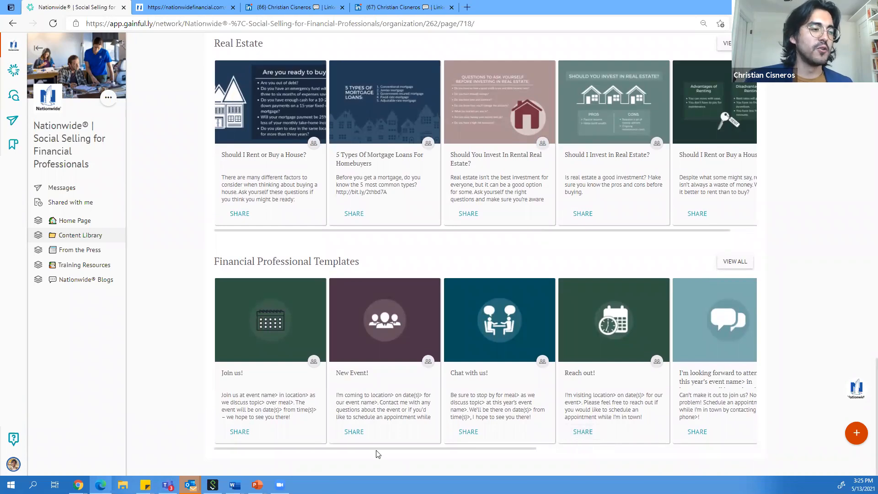
Try to move sideways through the Financial Professional Templates row to see its remaining cards.
left_click_drag(388, 448, 395, 452)
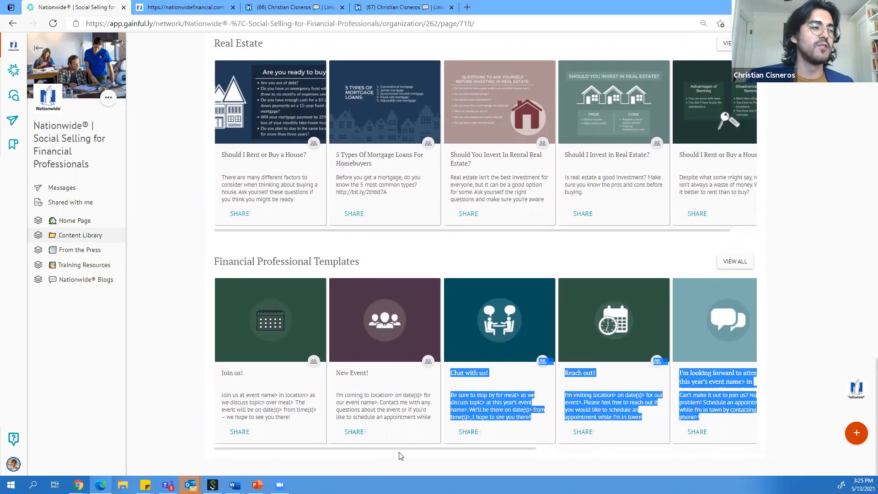
left_click(243, 446)
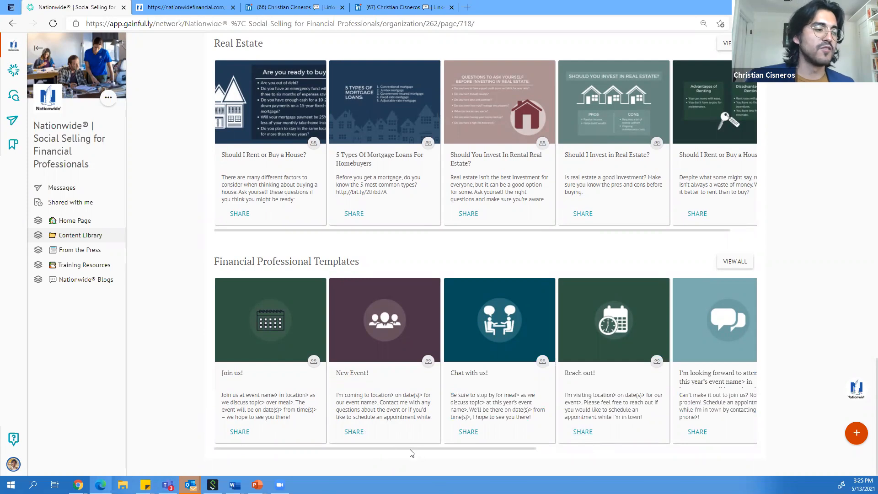
scroll(417, 452, "right", 1)
left_click_drag(417, 451, 359, 418)
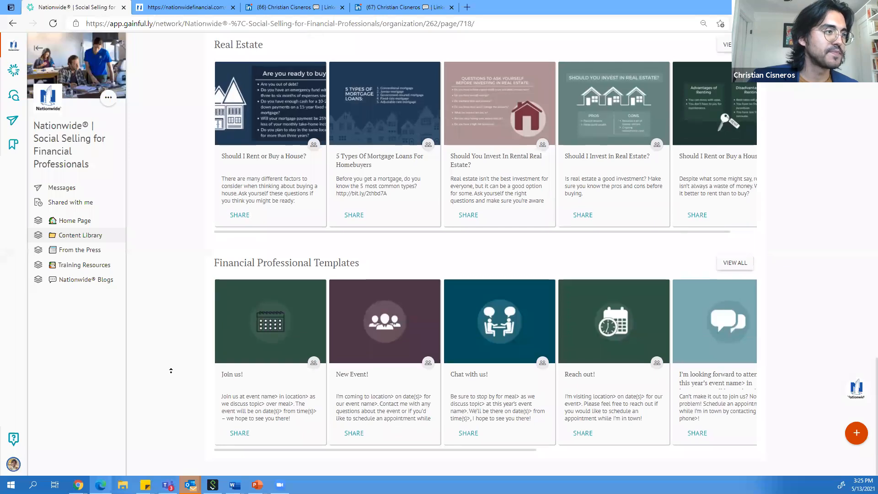
Return to the Individual and Group Retirement category and open the "Roth IRA Contribution Amounts For 2021" article's details.
scroll(180, 333, "down", 15)
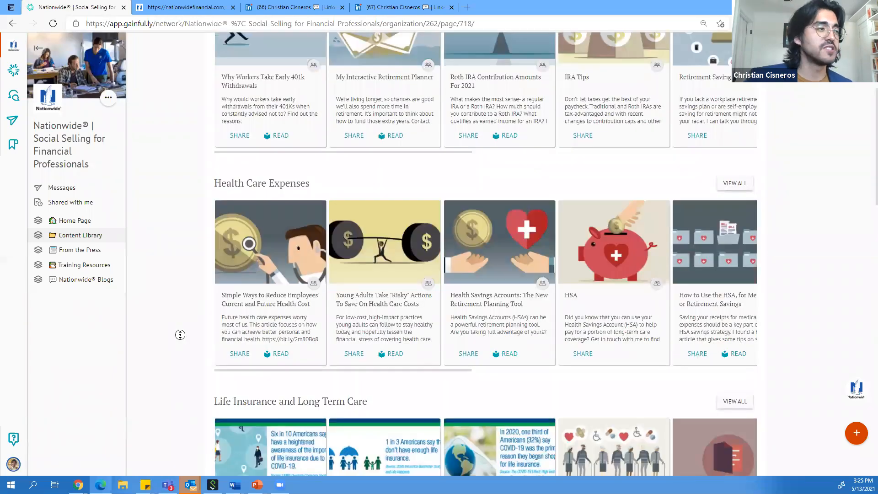
scroll(187, 296, "up", 5)
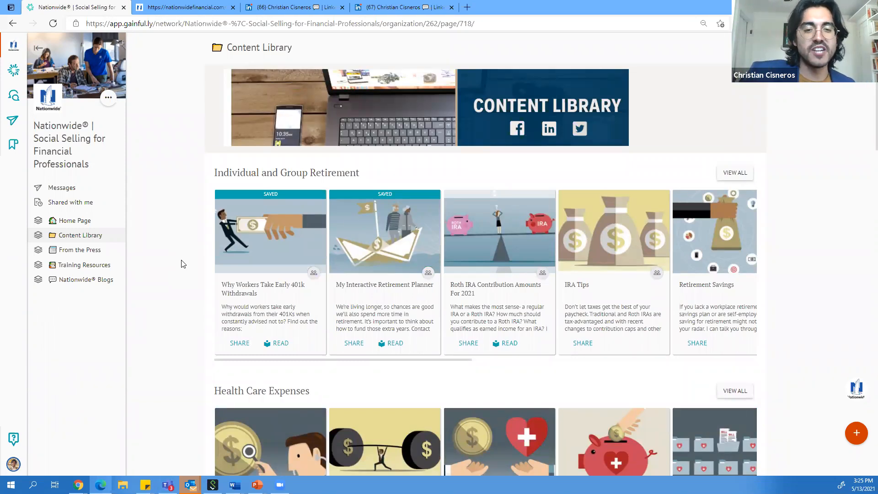
scroll(370, 318, "down", 1)
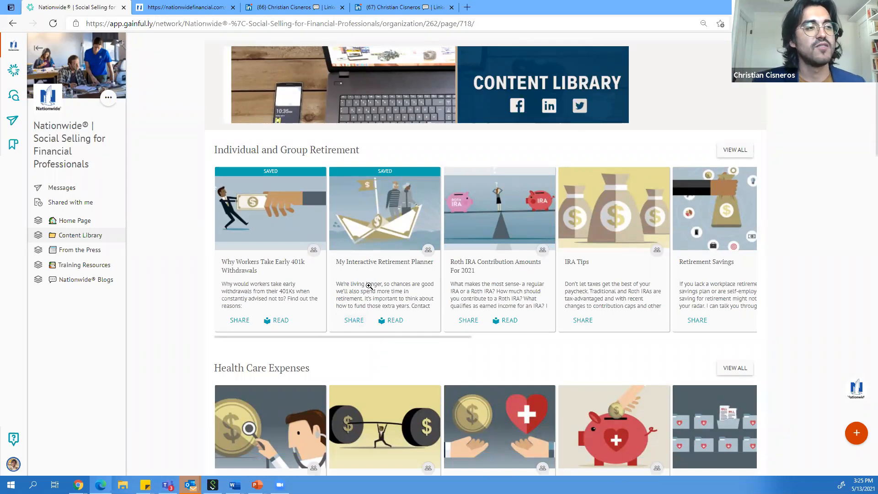
left_click(494, 285)
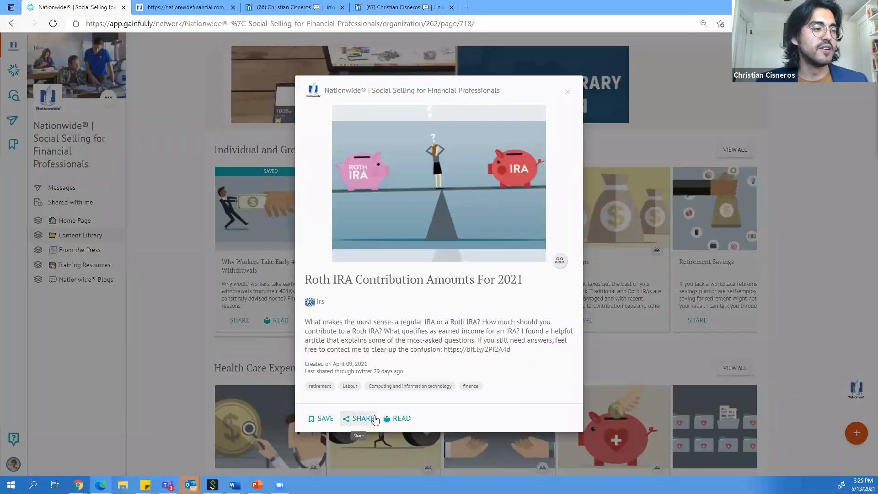
Read the full IRS article behind the Roth IRA post, return to the post's details and copy its ready-made caption text.
left_click(402, 419)
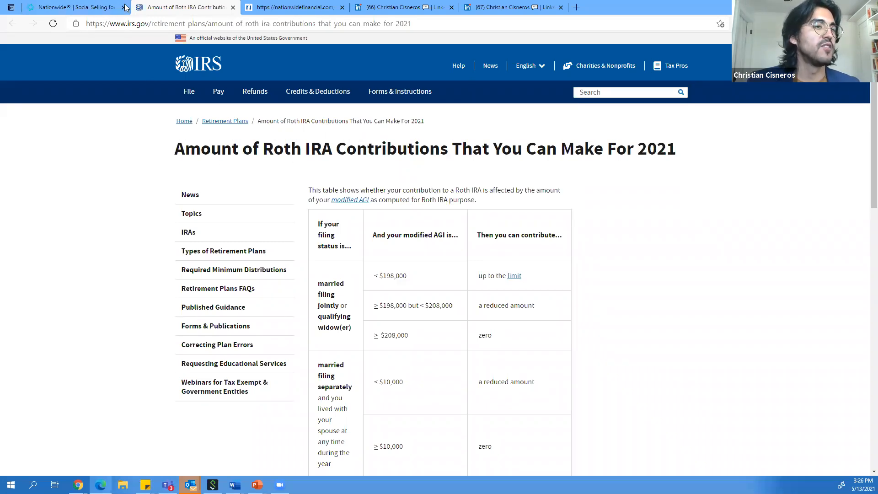
left_click(97, 7)
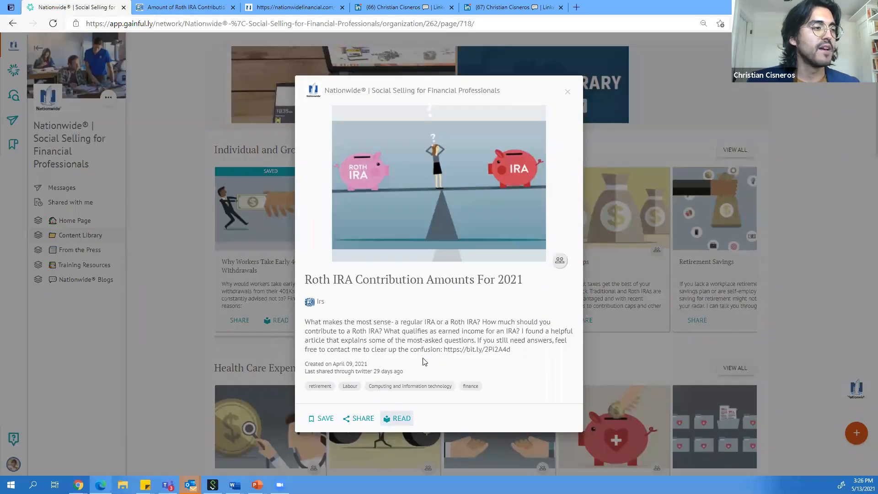
triple_click(413, 322)
right_click(406, 341)
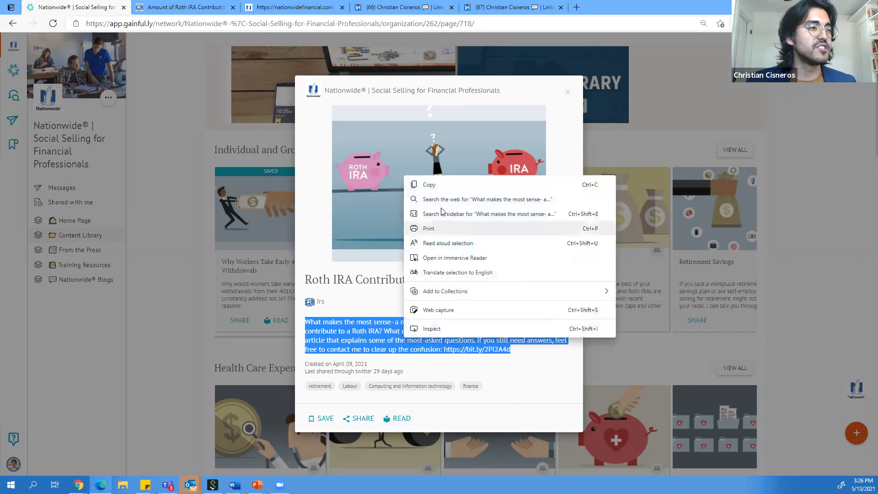
left_click(442, 192)
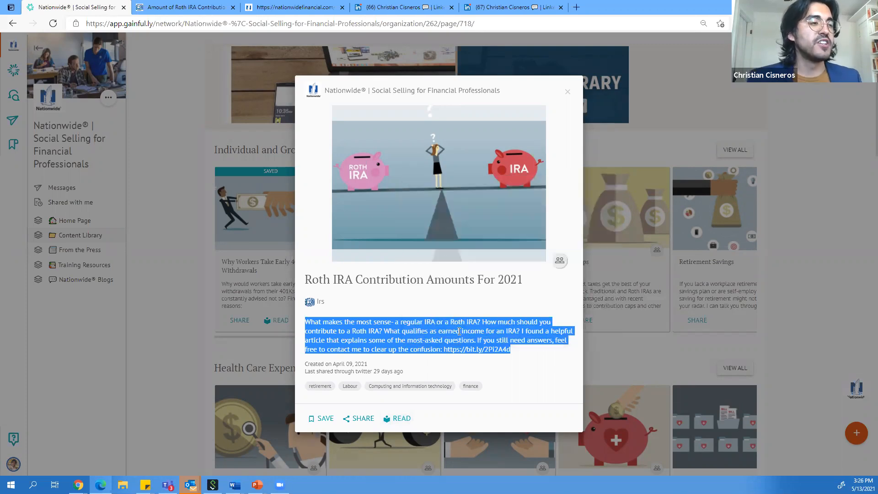
left_click(439, 336)
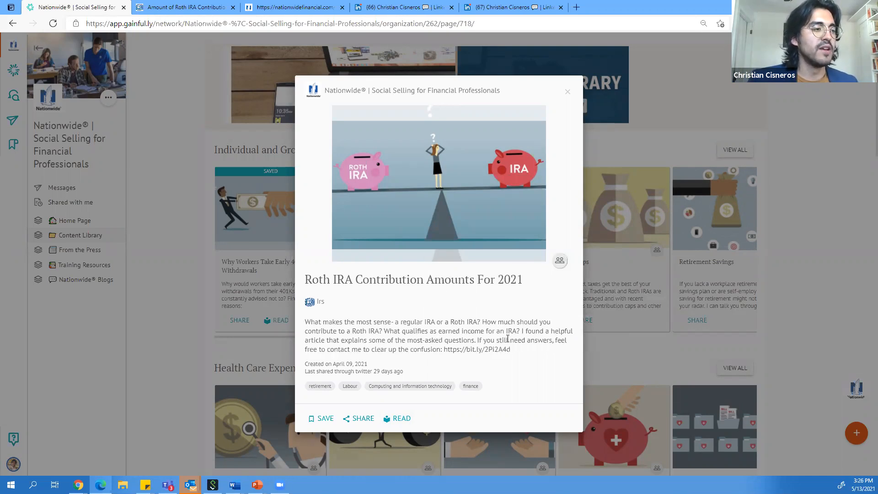
Draft a Twitter share of the Roth IRA article with the copied caption as its message and choose to schedule it.
left_click(356, 425)
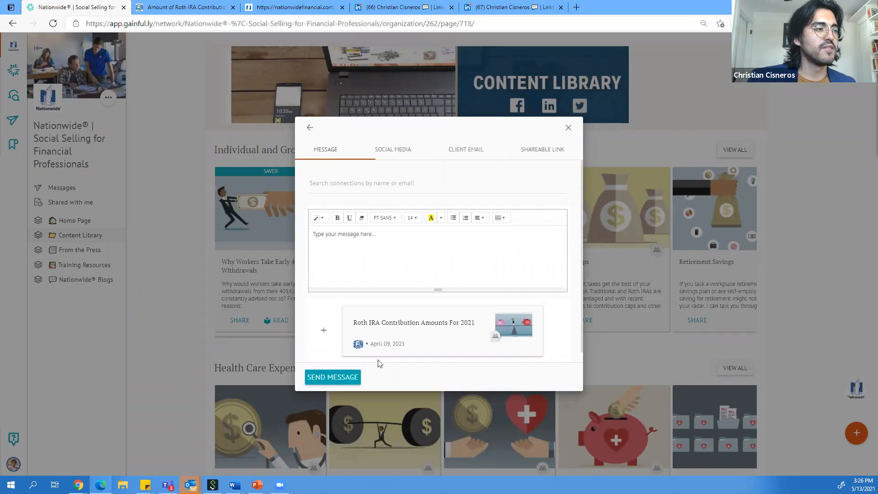
left_click(403, 160)
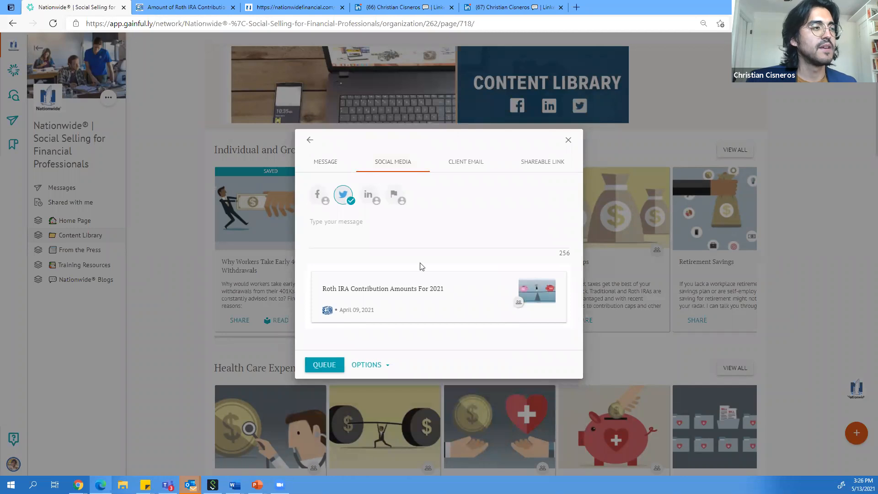
left_click(392, 231)
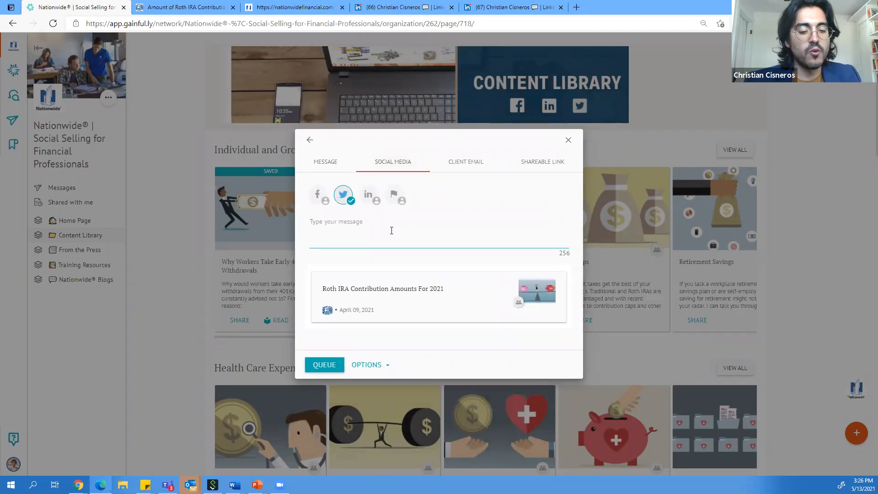
key("ctrl+v")
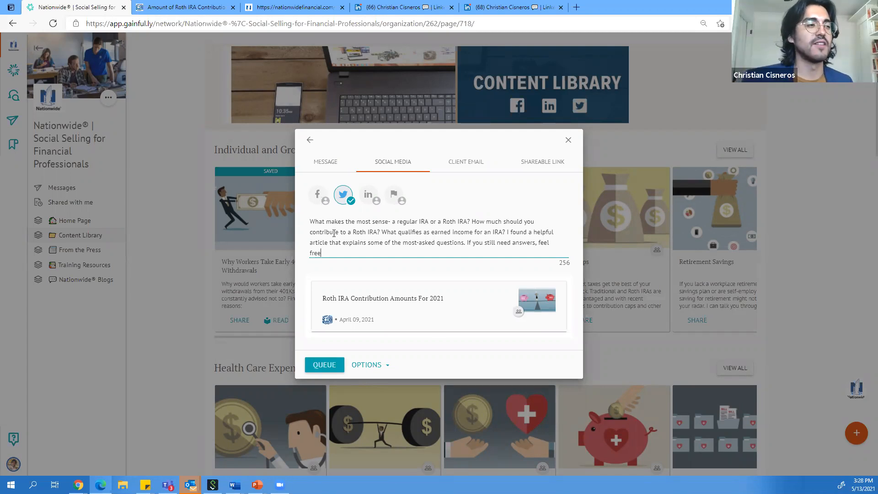
key("ctrl+a")
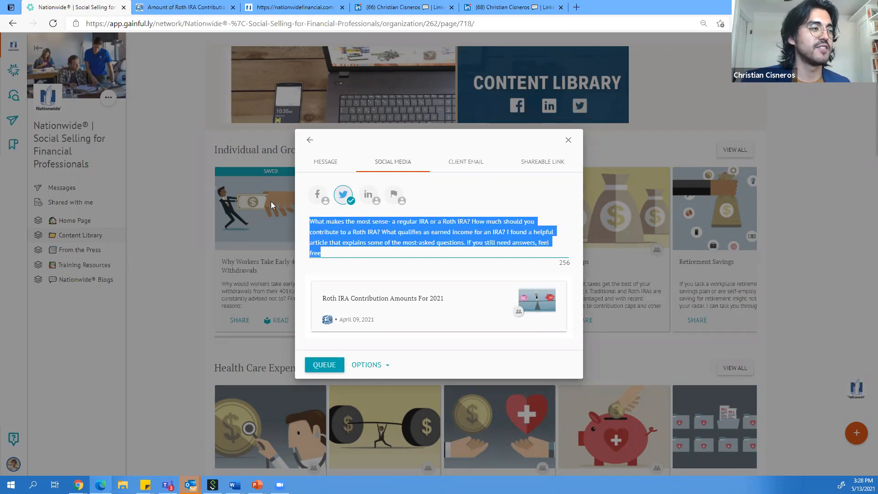
left_click(500, 232)
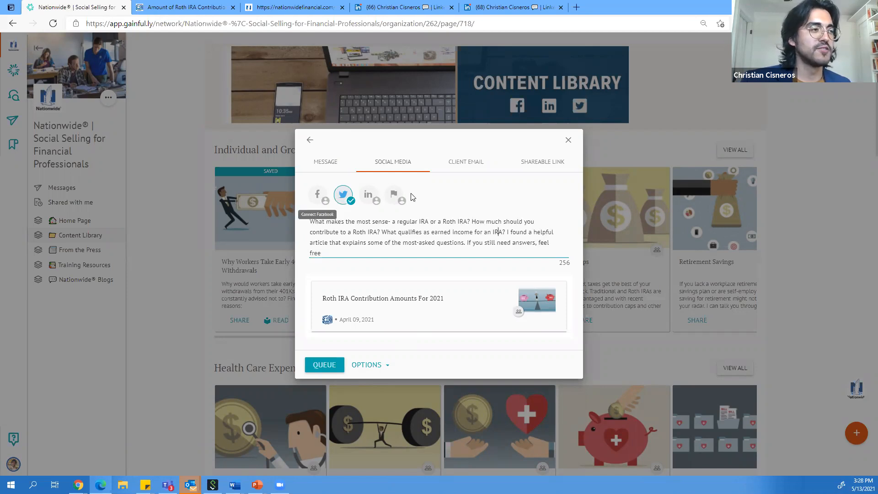
left_click(375, 363)
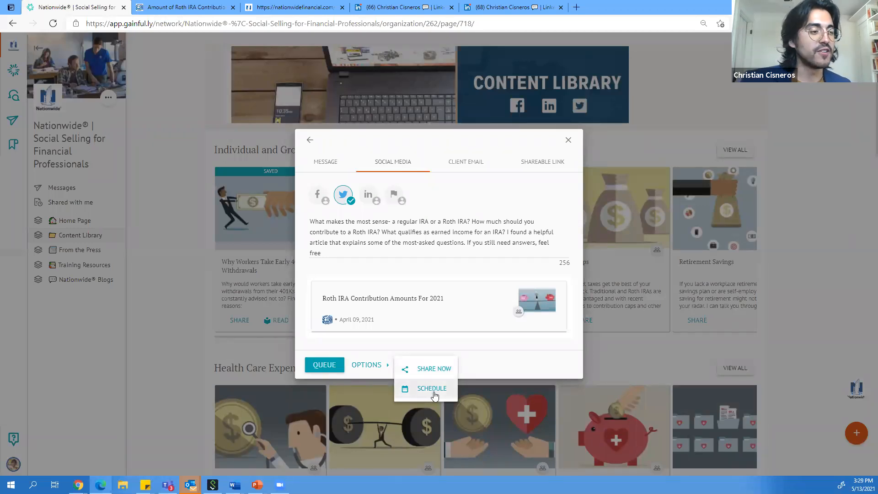
left_click(432, 392)
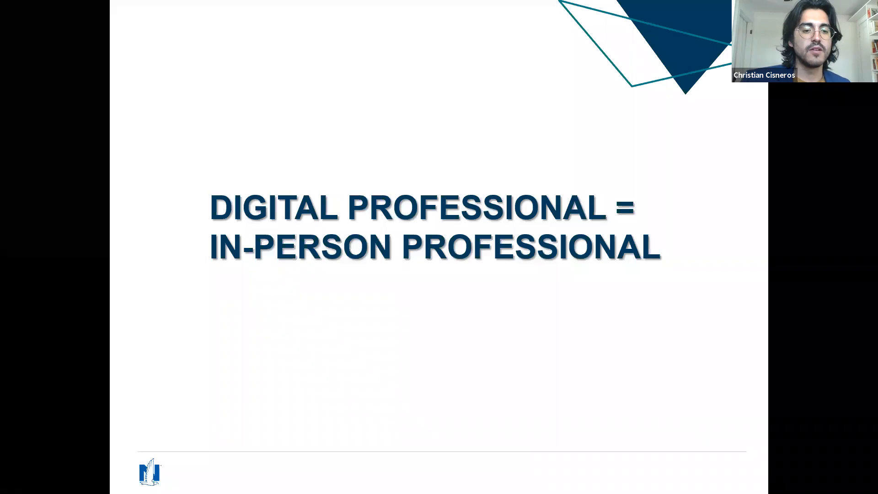
key("Right")
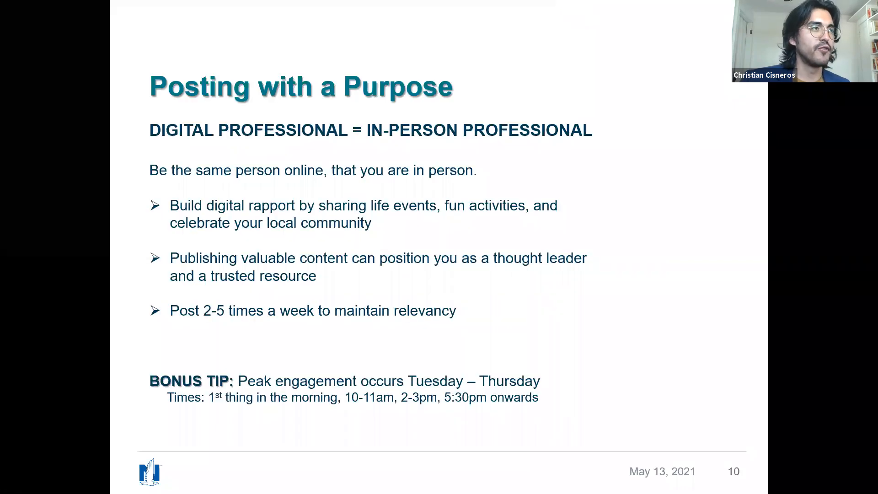
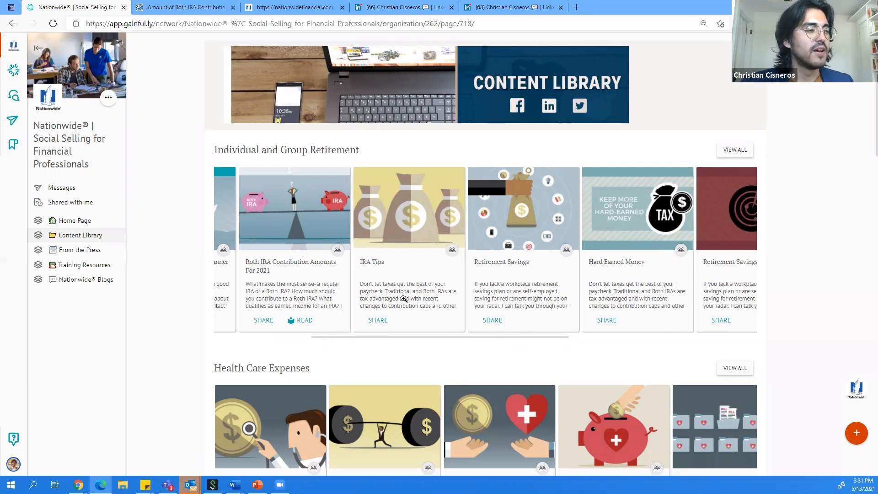
View the IRA Tips post's details, close them, and browse the other categories and the rest of the Individual and Group Retirement row.
left_click(421, 295)
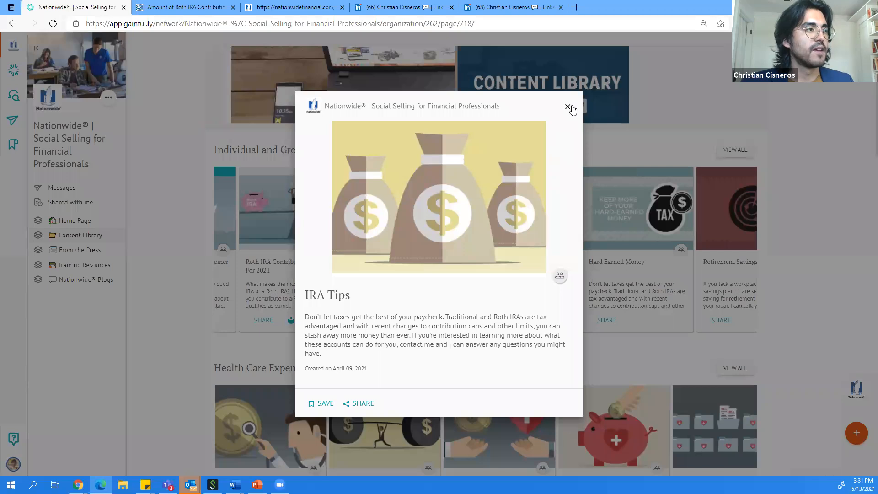
left_click(572, 107)
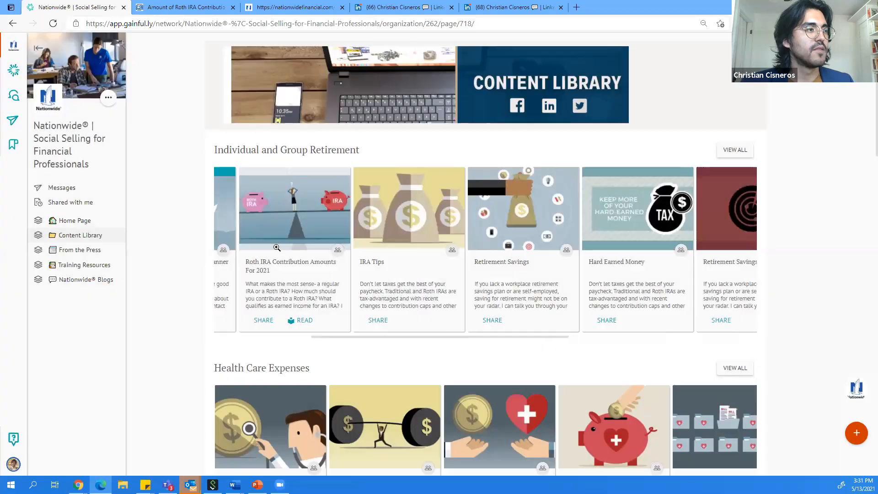
scroll(186, 297, "down", 10)
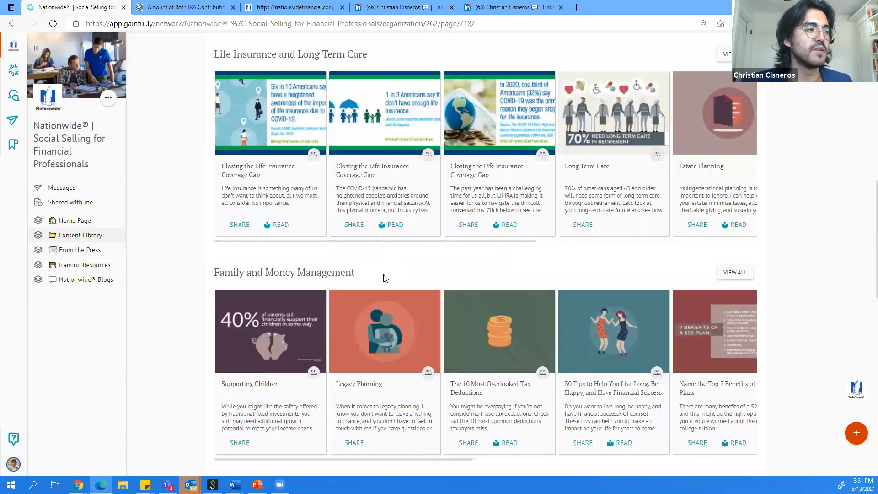
scroll(401, 274, "up", 2)
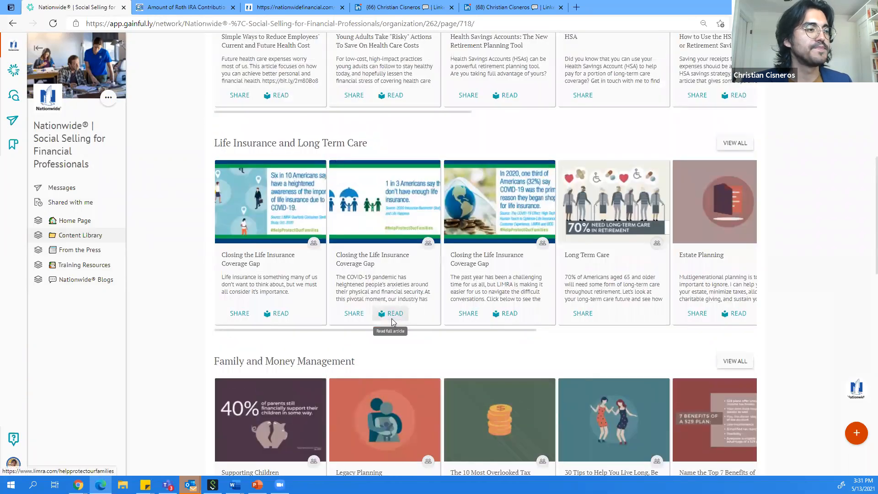
scroll(379, 366, "up", 10)
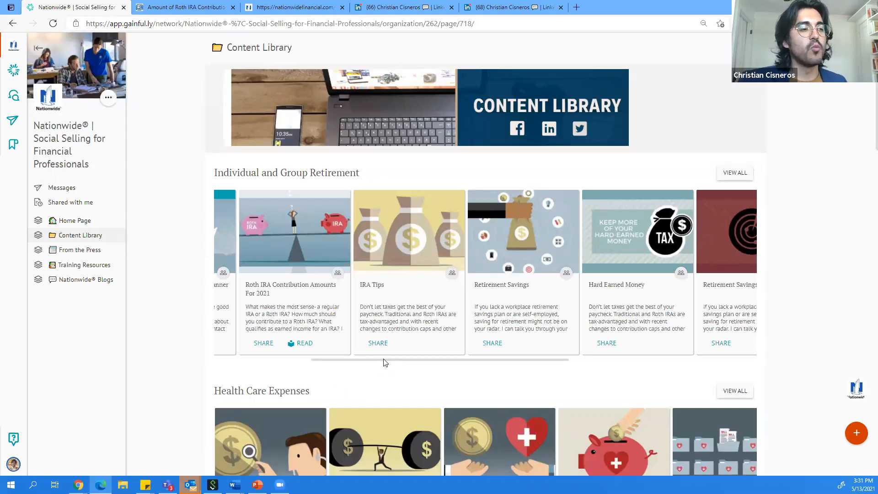
left_click_drag(384, 360, 465, 360)
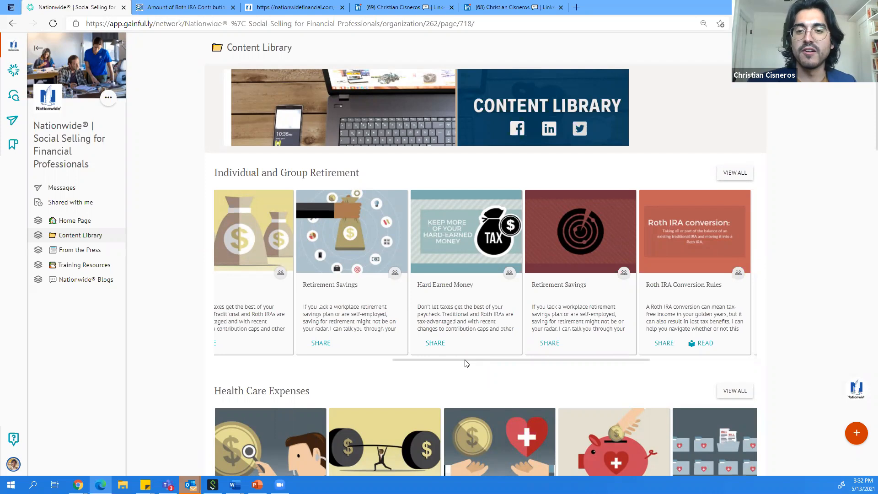
Visit the From the Press page and return to the Content Library.
left_click(80, 251)
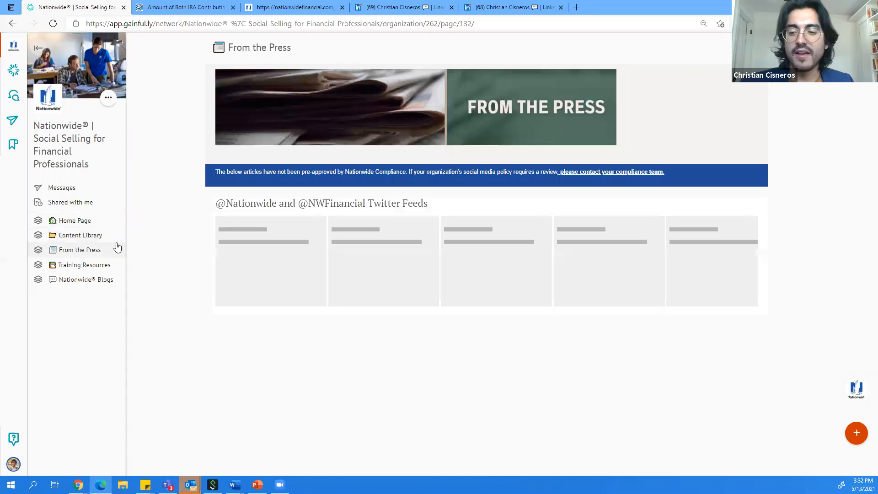
left_click(90, 240)
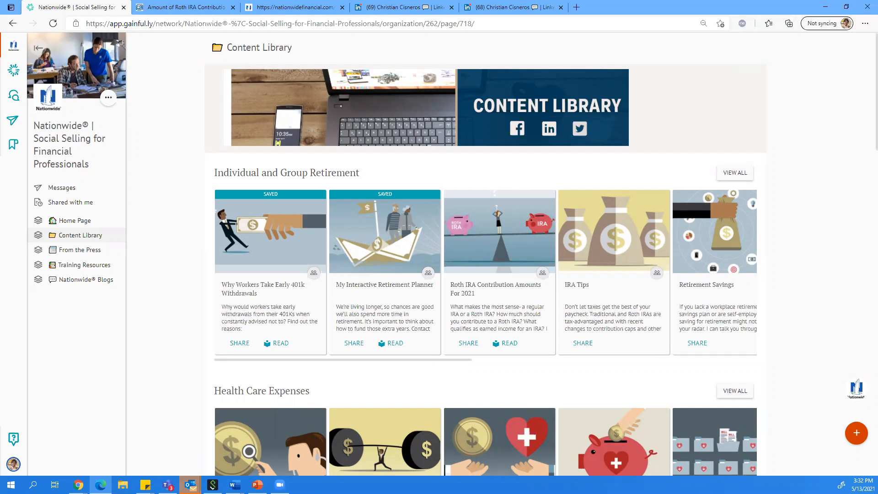
key("alt+Tab")
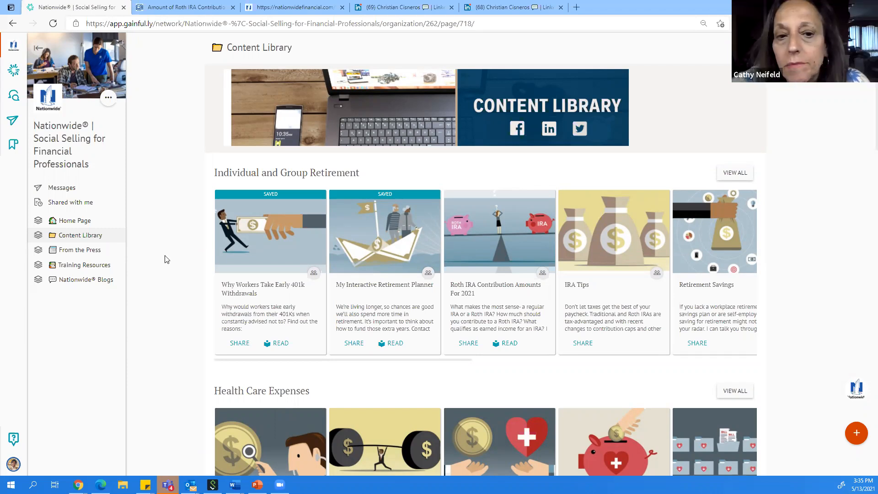
scroll(184, 283, "down", 1)
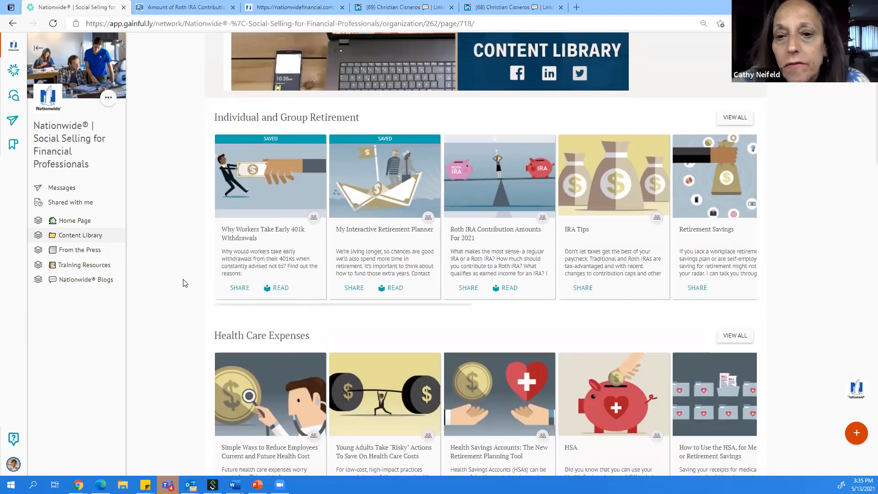
scroll(185, 283, "down", 1)
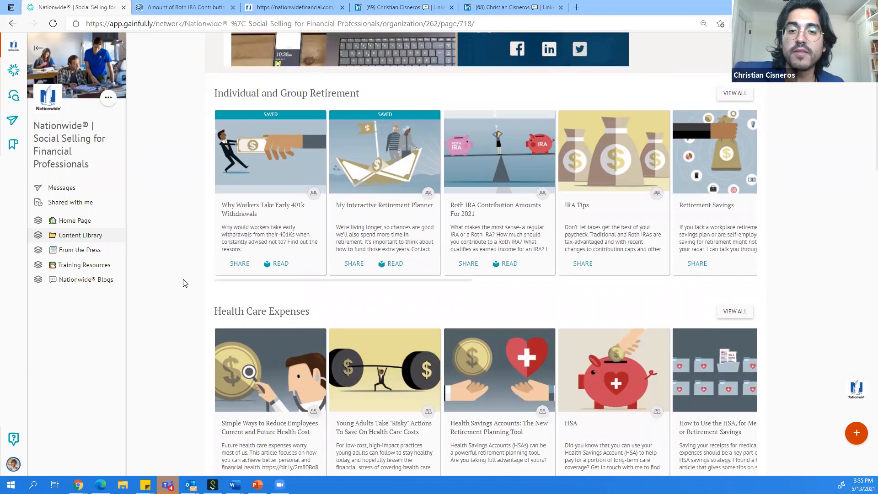
scroll(184, 283, "down", 1)
scroll(184, 283, "up", 1)
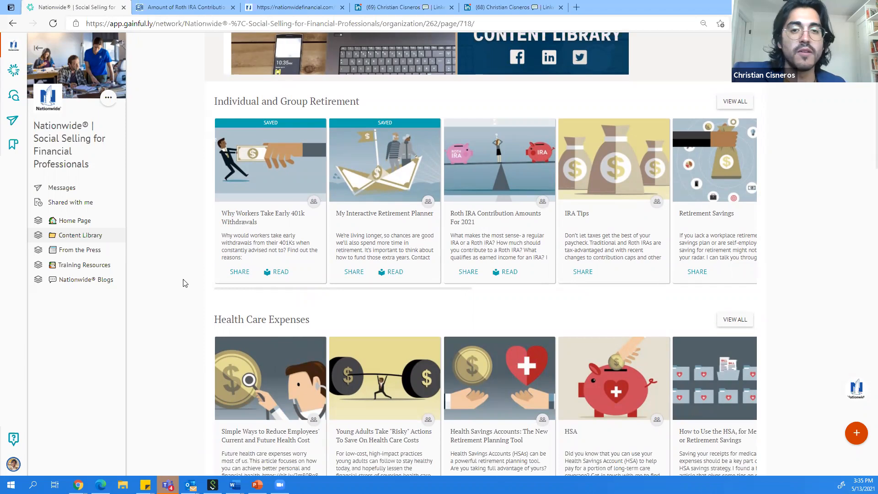
scroll(184, 283, "down", 1)
scroll(184, 283, "up", 1)
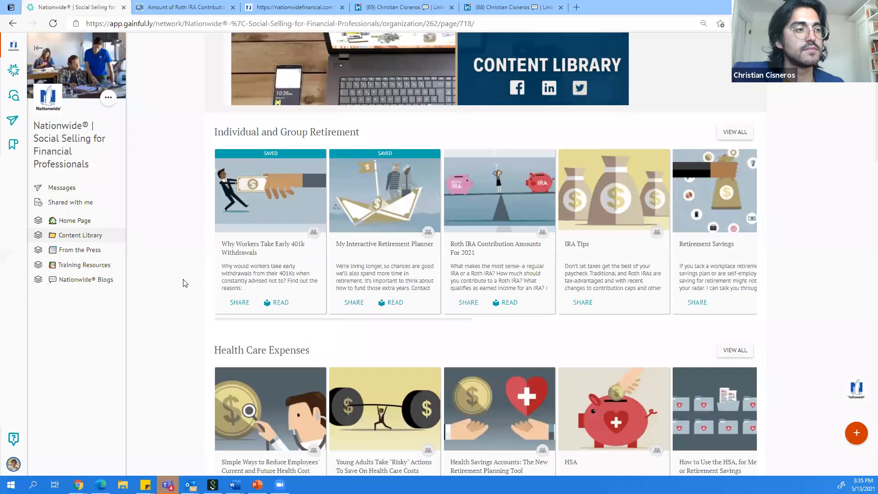
scroll(185, 283, "down", 2)
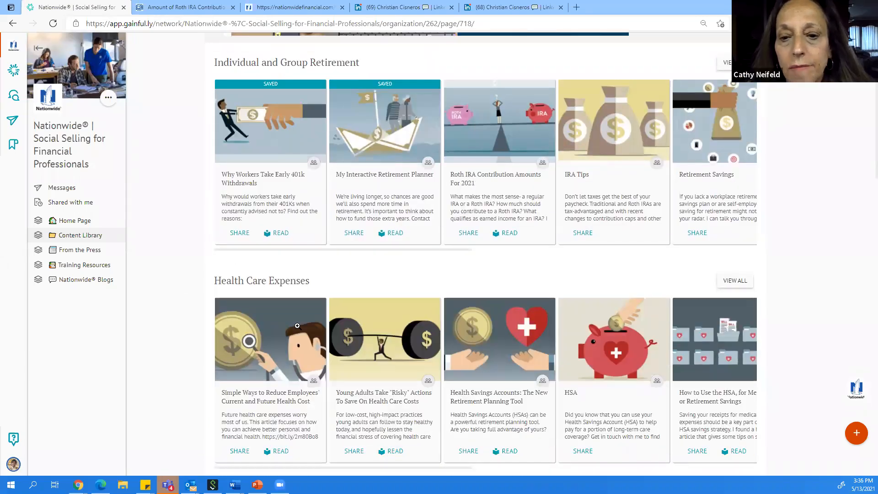
scroll(297, 326, "down", 1)
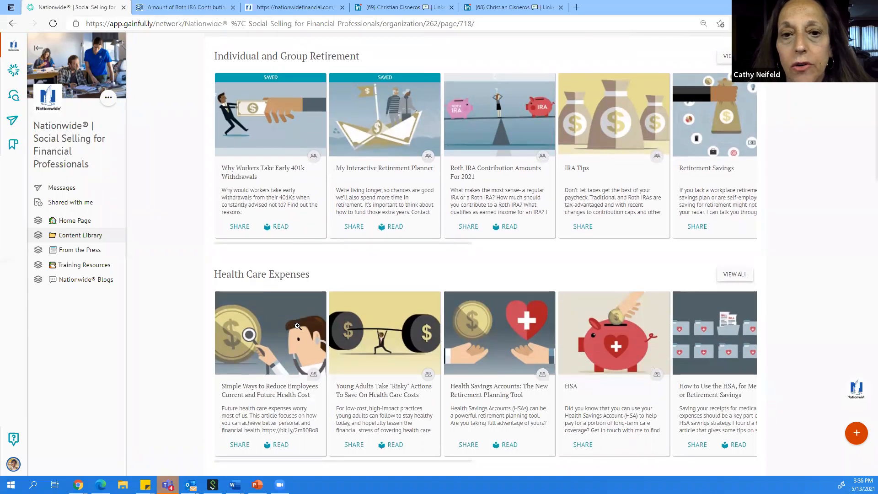
scroll(298, 325, "down", 1)
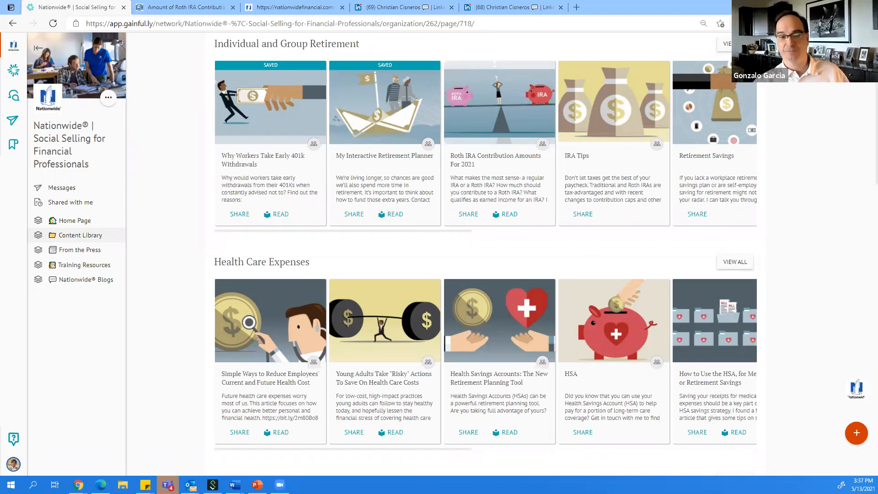
Open the From the Press page and look over its Local News Outlets and National News Outlets articles.
left_click(93, 249)
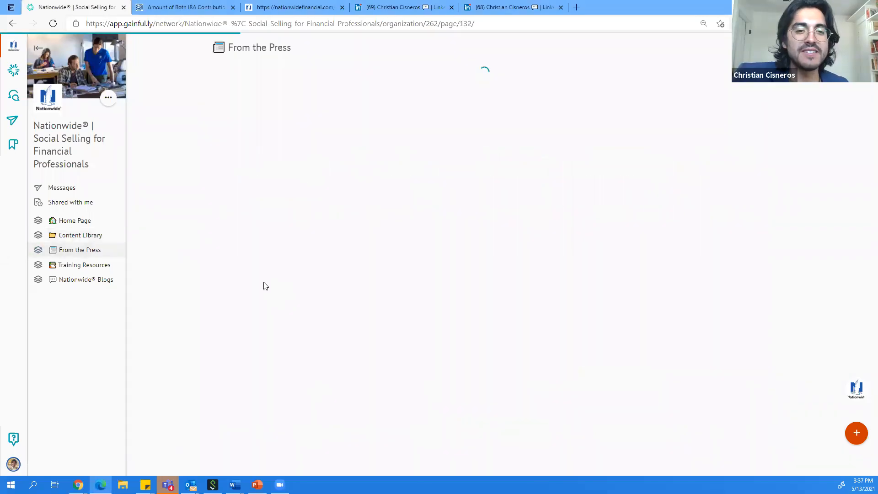
scroll(266, 286, "down", 1)
scroll(265, 286, "up", 1)
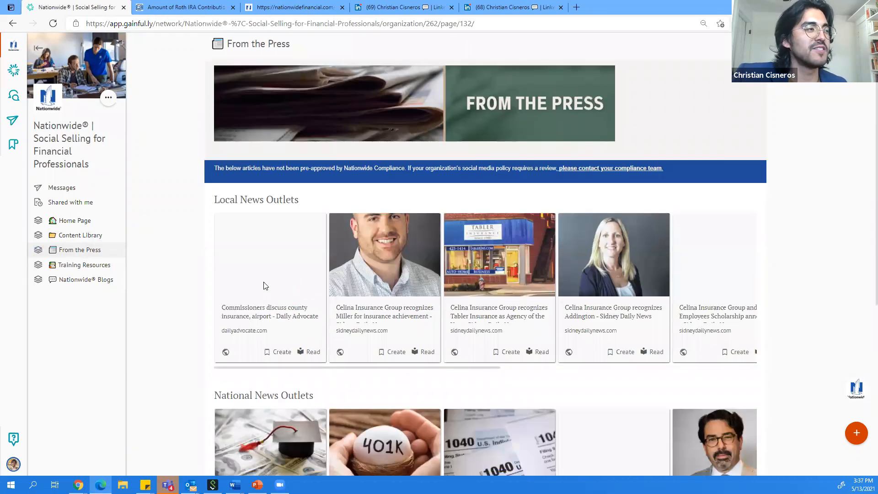
scroll(265, 286, "down", 1)
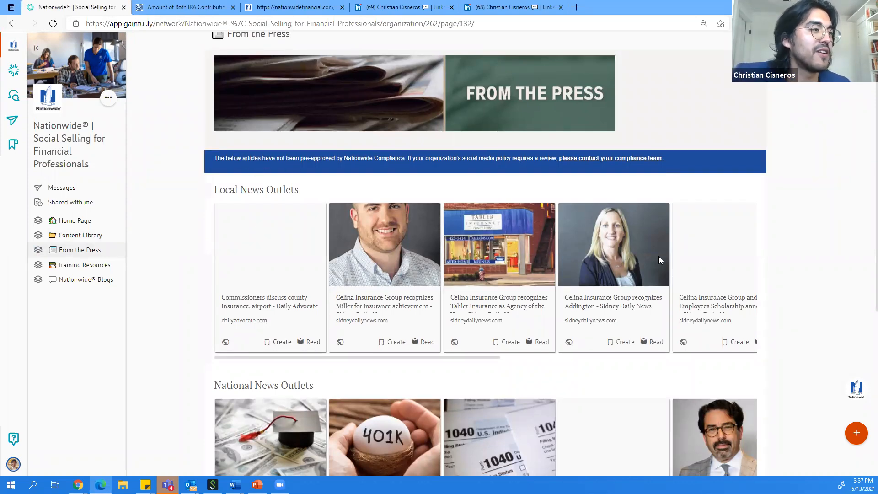
scroll(660, 260, "down", 1)
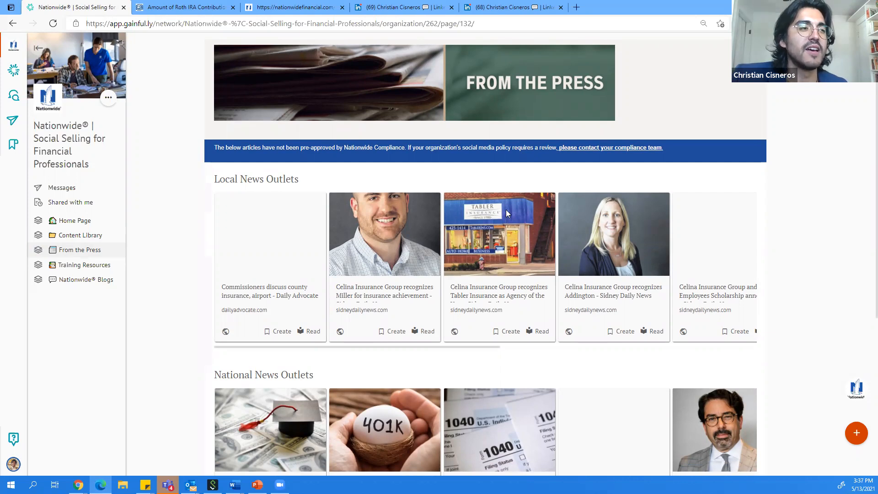
Look over the article cards in the Local News Outlets and National News Outlets rows of the From the Press page.
scroll(517, 209, "down", 1)
scroll(596, 199, "right", 1)
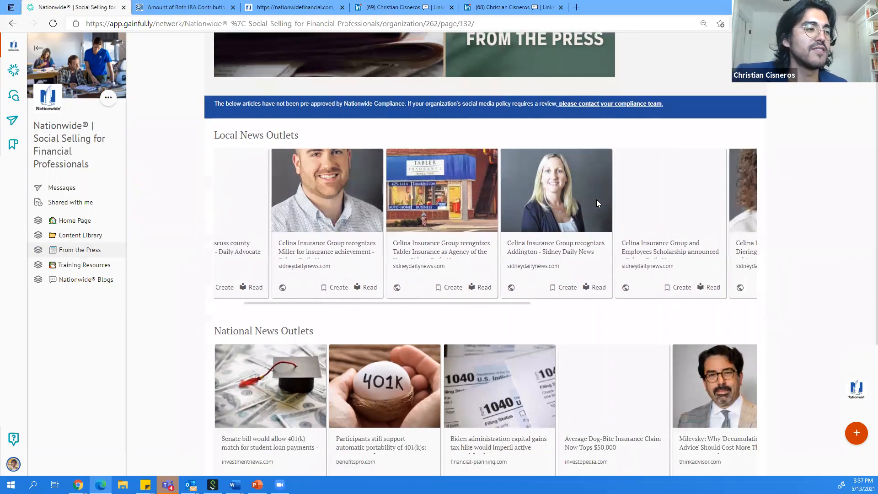
scroll(596, 200, "right", 2)
scroll(597, 199, "left", 3)
scroll(597, 200, "down", 2)
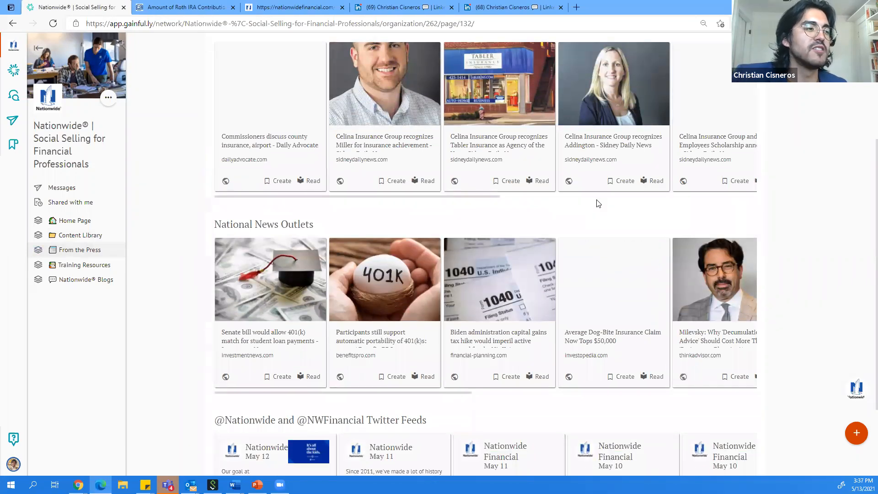
scroll(598, 204, "up", 1)
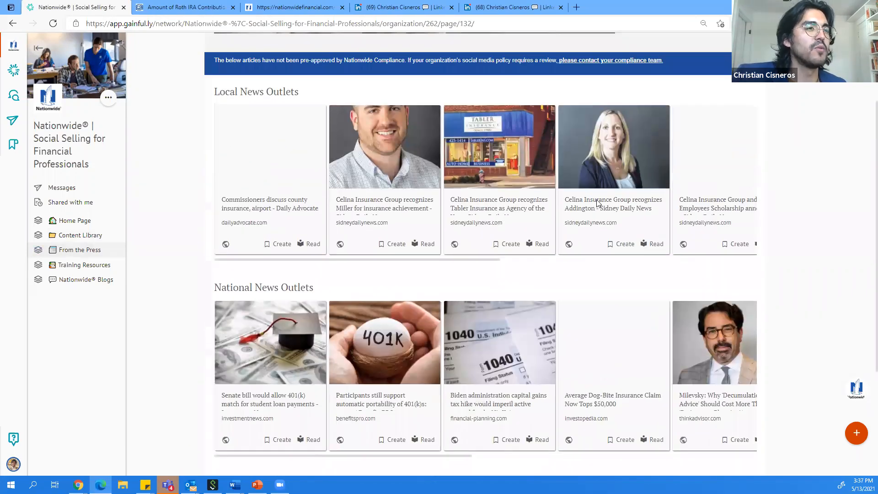
scroll(596, 201, "up", 1)
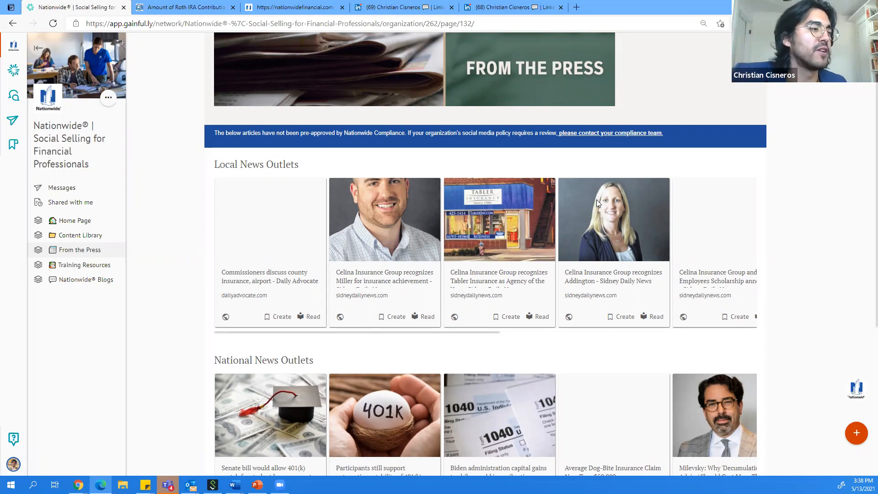
scroll(337, 186, "down", 2)
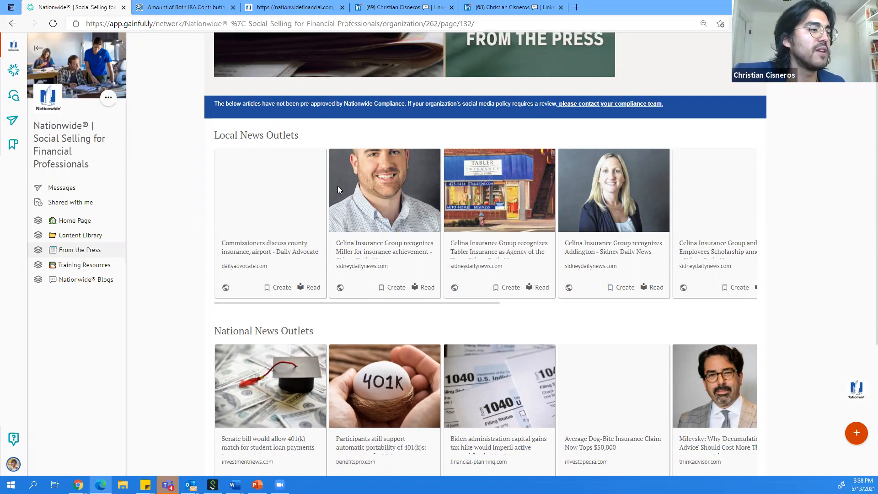
scroll(325, 323, "down", 1)
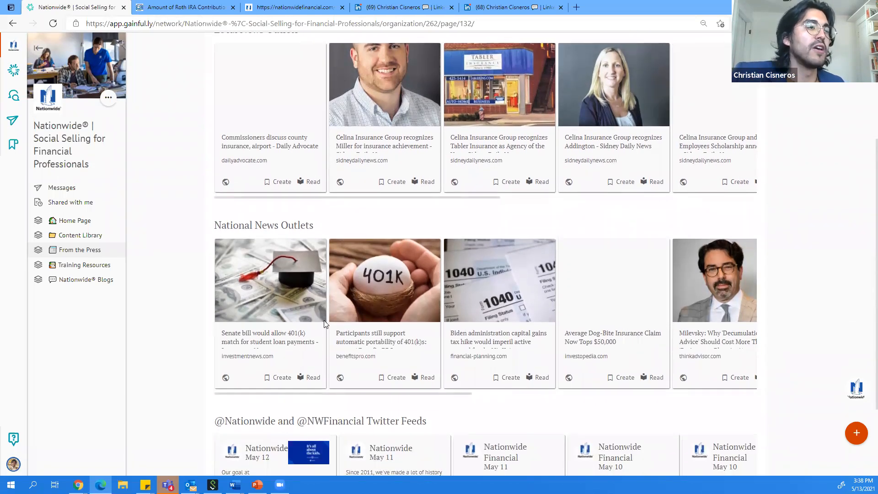
scroll(323, 320, "up", 1)
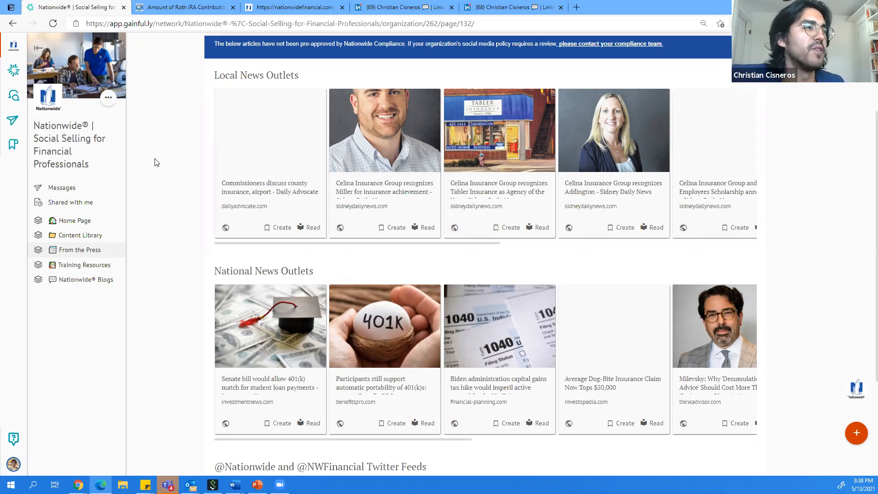
Browse further along the Local News Outlets row and examine its Celina Insurance Group articles up close.
scroll(344, 160, "down", 1)
scroll(344, 160, "right", 1)
scroll(344, 163, "right", 2)
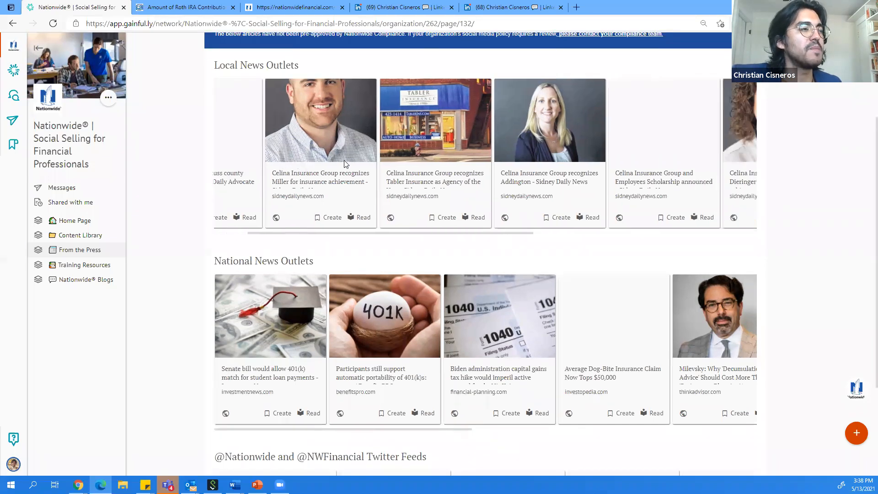
scroll(344, 163, "left", 3)
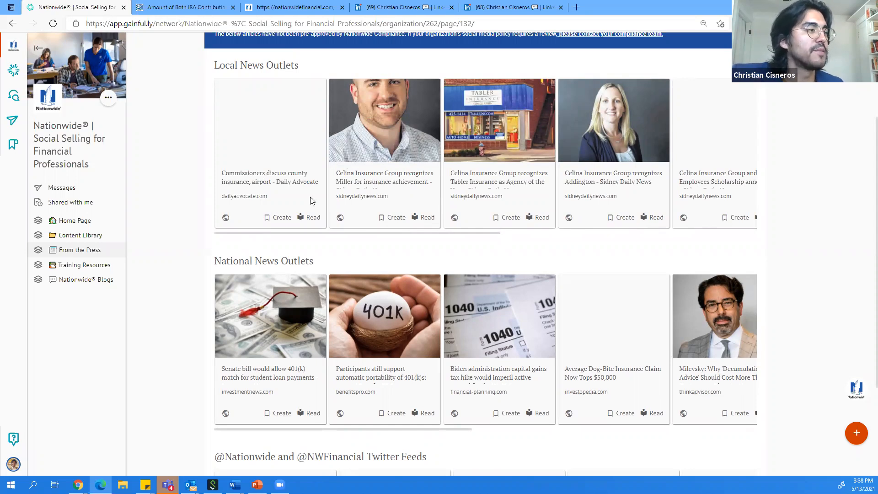
scroll(320, 202, "up", 1)
scroll(399, 209, "right", 3)
scroll(399, 209, "left", 3)
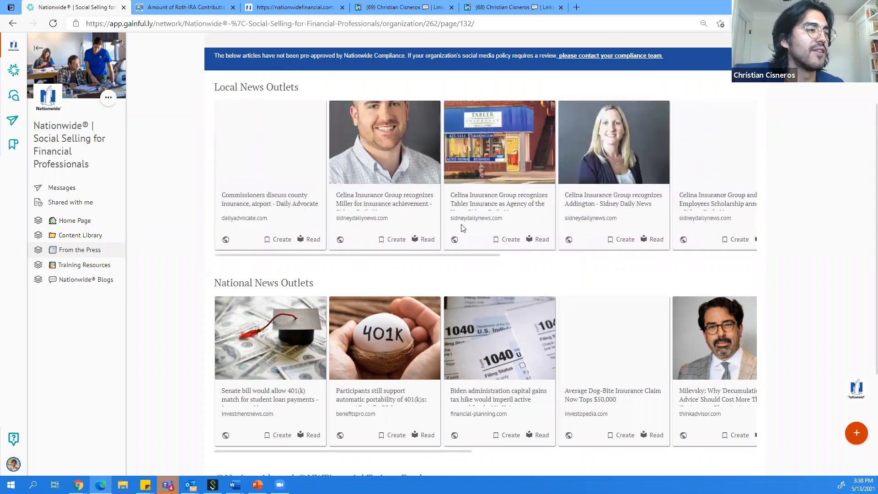
scroll(462, 227, "up", 2, "ctrl")
scroll(520, 270, "up", 2)
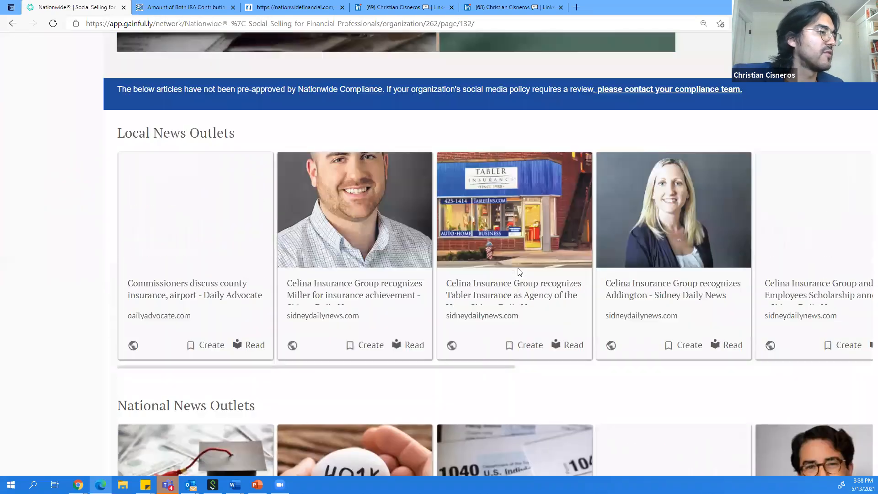
scroll(520, 270, "right", 3)
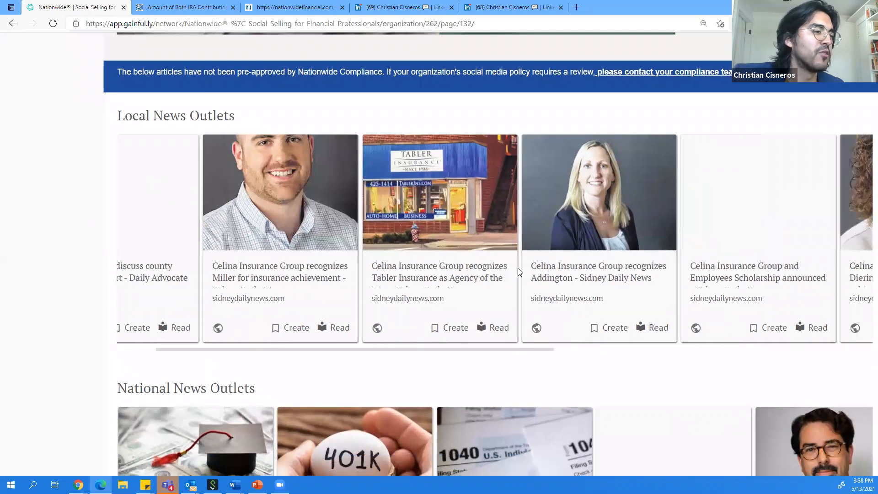
scroll(519, 270, "down", 2, "ctrl")
scroll(520, 271, "right", 3)
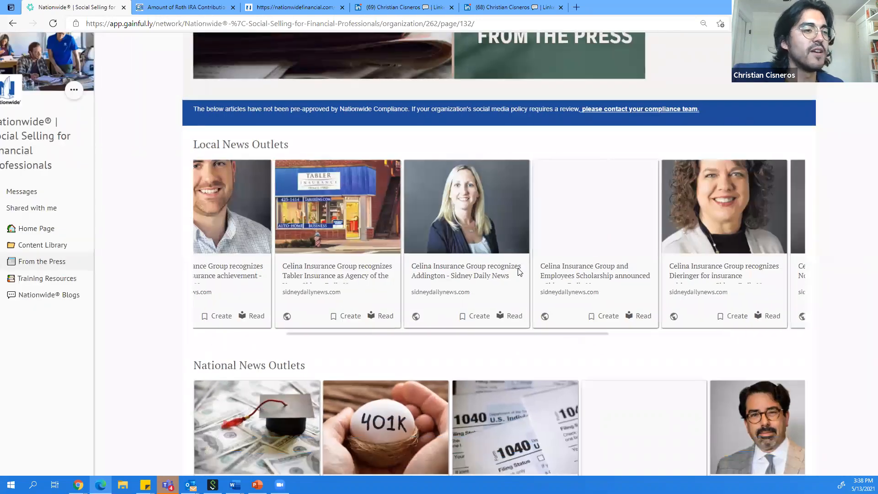
scroll(520, 271, "down", 3)
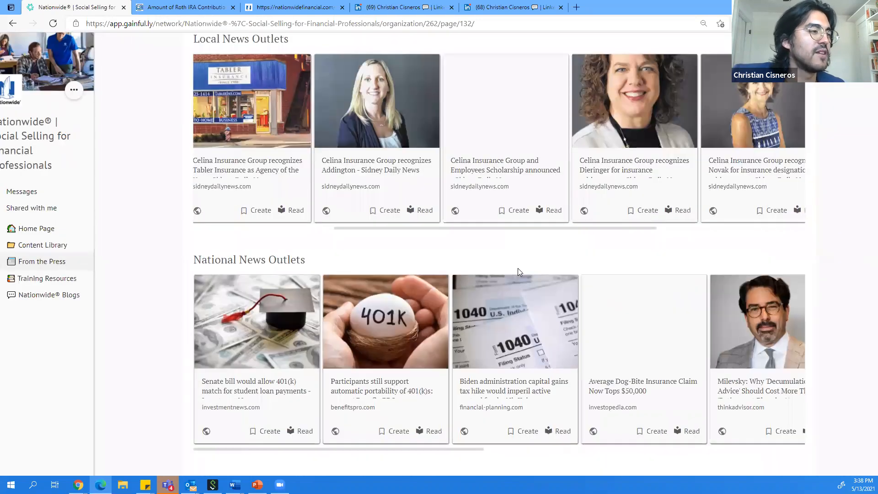
Browse the National News Outlets row through to its last article and back, and view the Twitter feeds section below it.
scroll(370, 274, "down", 2)
scroll(369, 270, "down", 1)
scroll(370, 269, "right", 2)
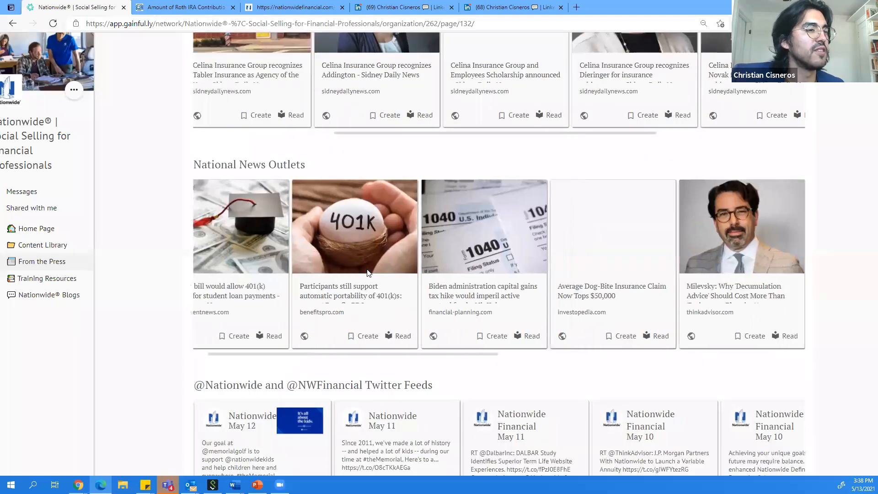
scroll(370, 270, "down", 1, "ctrl")
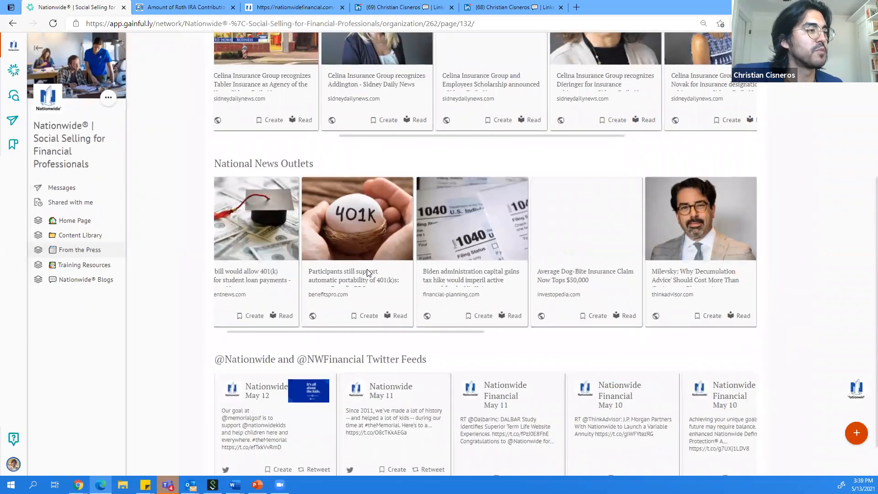
scroll(368, 273, "down", 1)
scroll(264, 273, "left", 1)
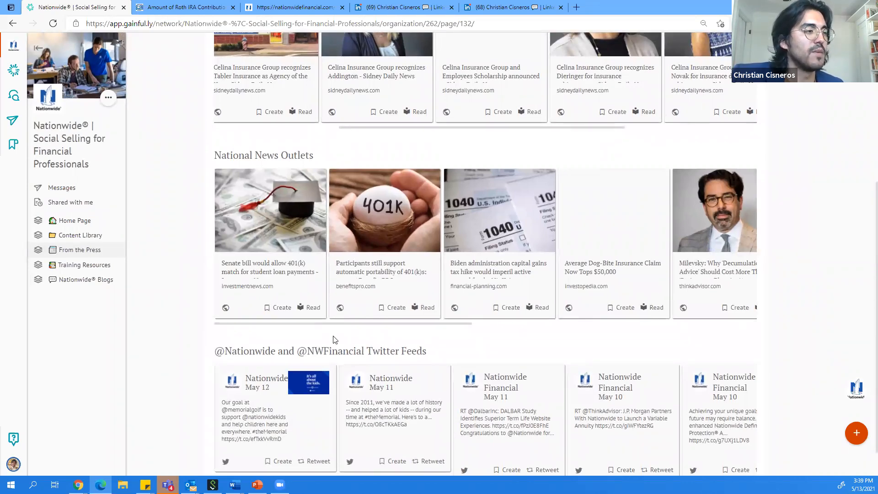
scroll(537, 258, "right", 1)
scroll(536, 255, "right", 2)
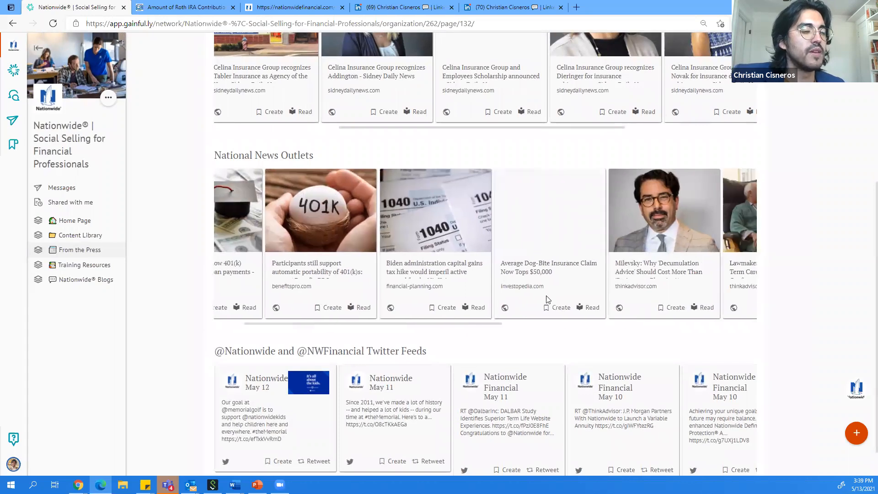
scroll(547, 299, "right", 2)
scroll(547, 300, "right", 2)
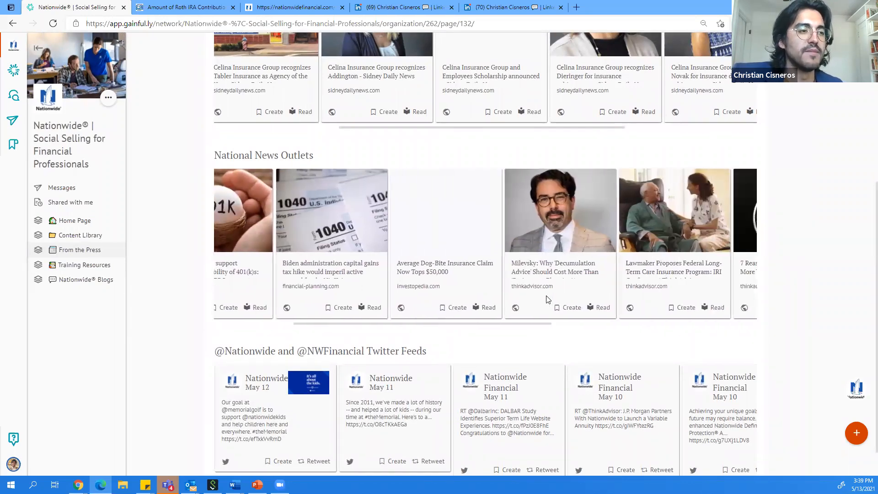
scroll(547, 300, "right", 1)
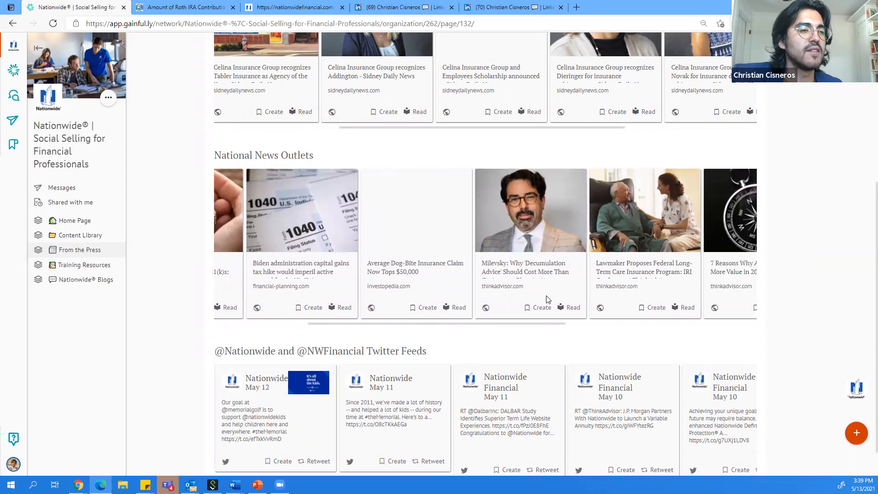
scroll(547, 299, "right", 7)
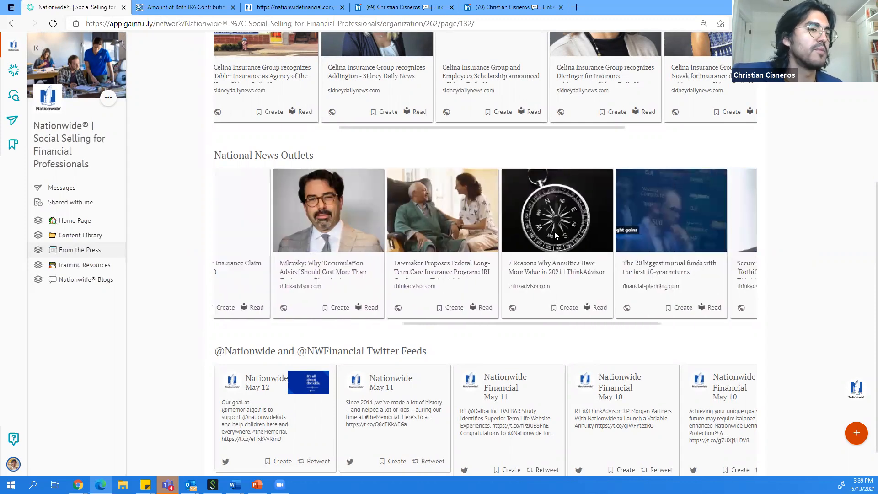
scroll(555, 235, "left", 3)
scroll(612, 244, "right", 6)
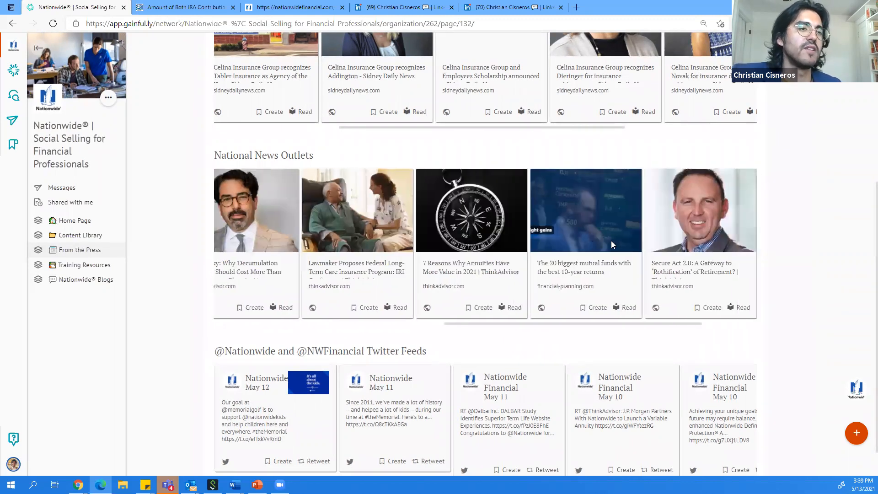
scroll(613, 245, "right", 4)
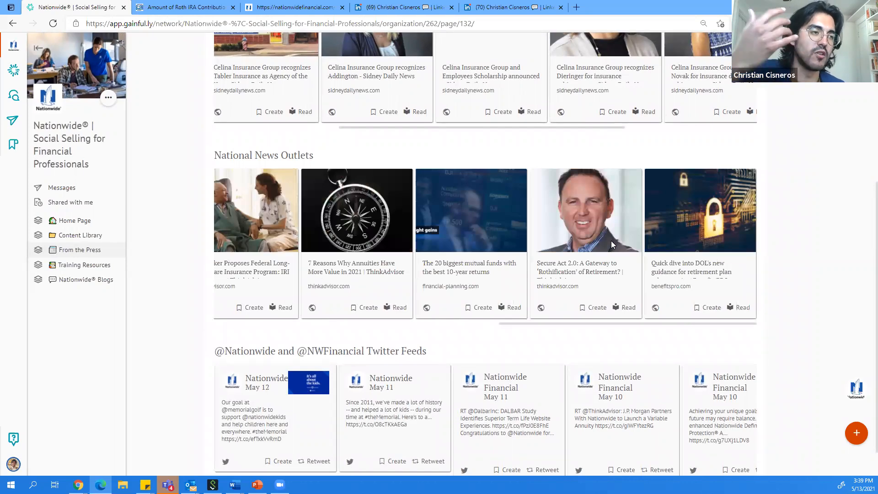
scroll(612, 245, "left", 15)
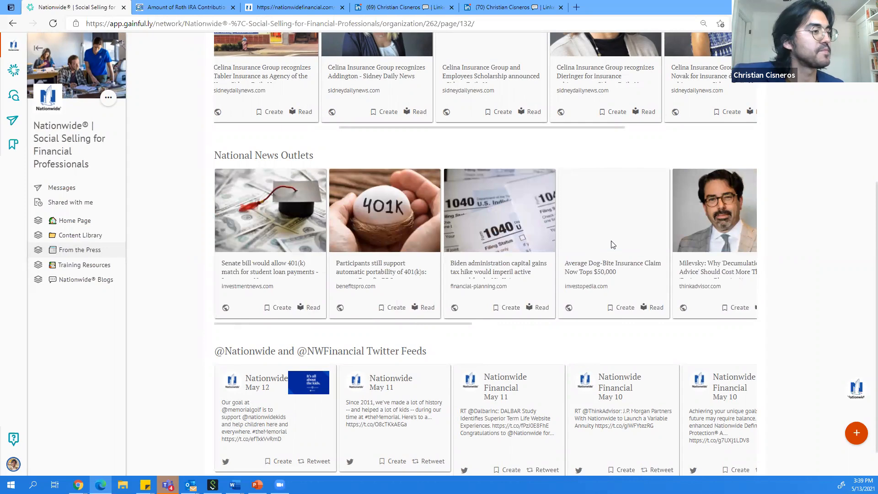
scroll(613, 245, "down", 1)
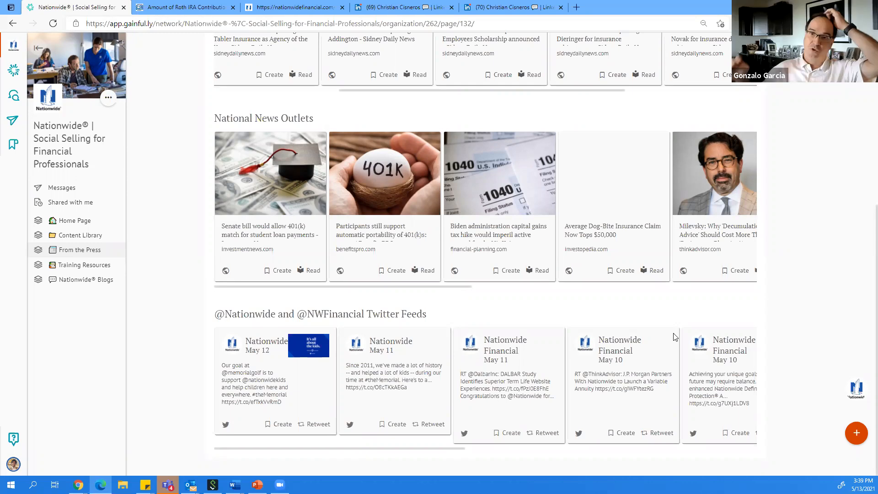
View the card creation form for the Celina Insurance Group and Employees Scholarship article and close it without adding the card.
scroll(365, 293, "up", 1)
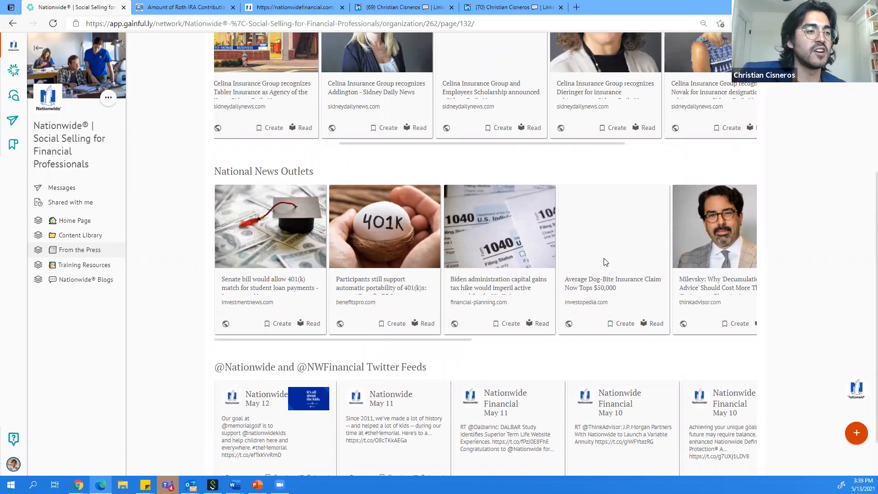
scroll(606, 262, "up", 3)
scroll(604, 261, "down", 1)
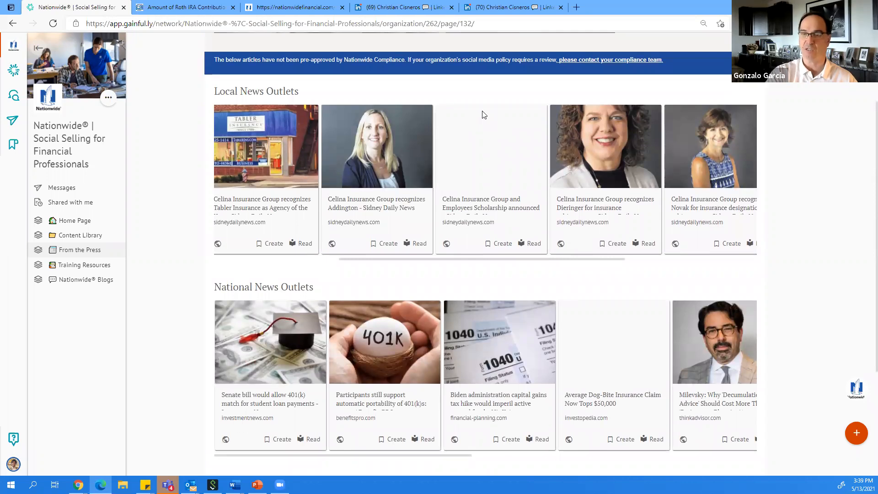
left_click(503, 244)
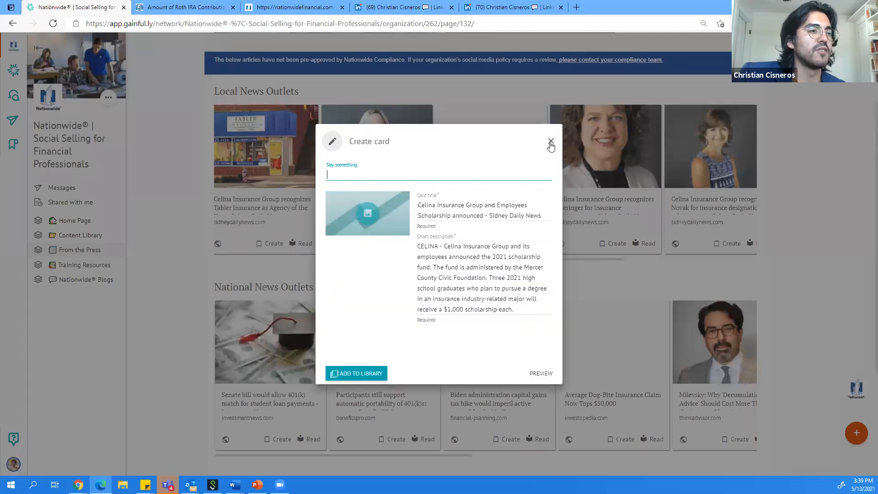
left_click(551, 142)
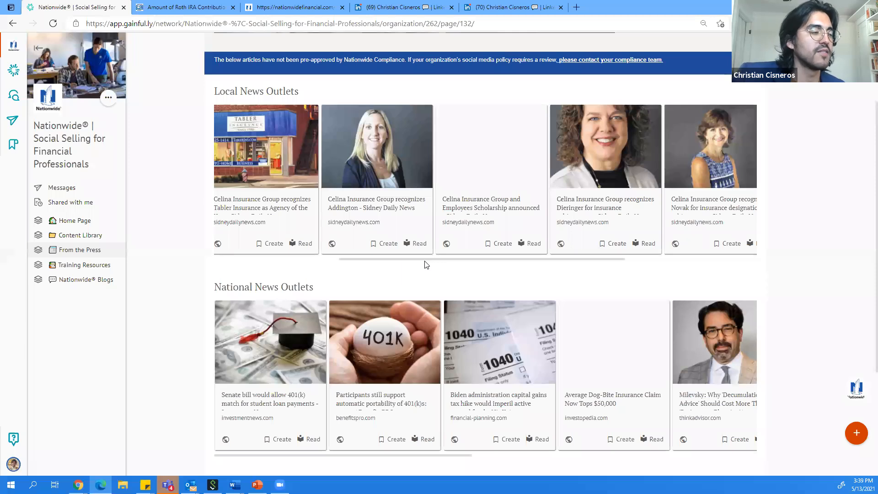
Open the Tabler Insurance Agency of the Year article on Sidney Daily News and copy its web address.
left_click(306, 244)
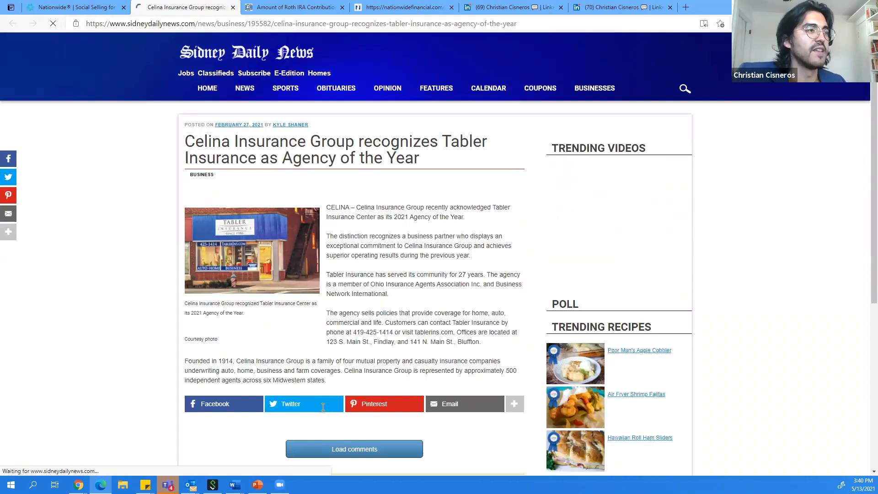
left_click(231, 25)
key("ctrl+c")
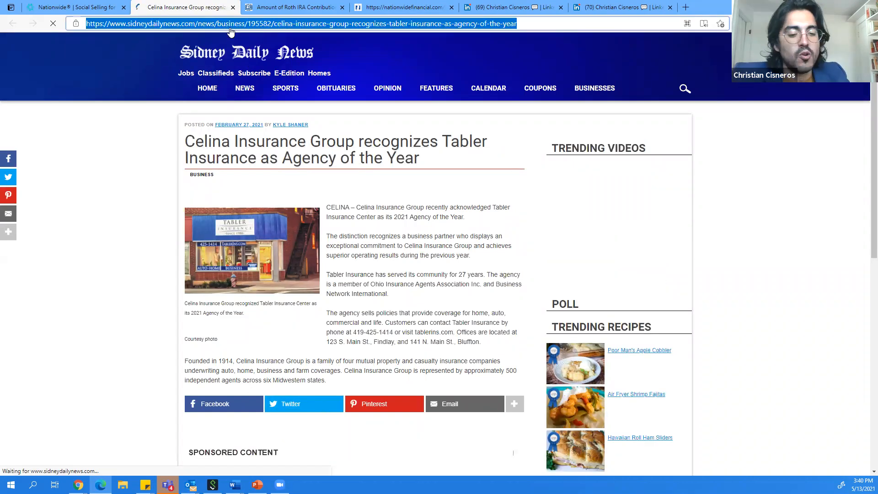
Switch to LinkedIn's home feed, draft a new post containing the copied article link, and discard the draft.
left_click(663, 12)
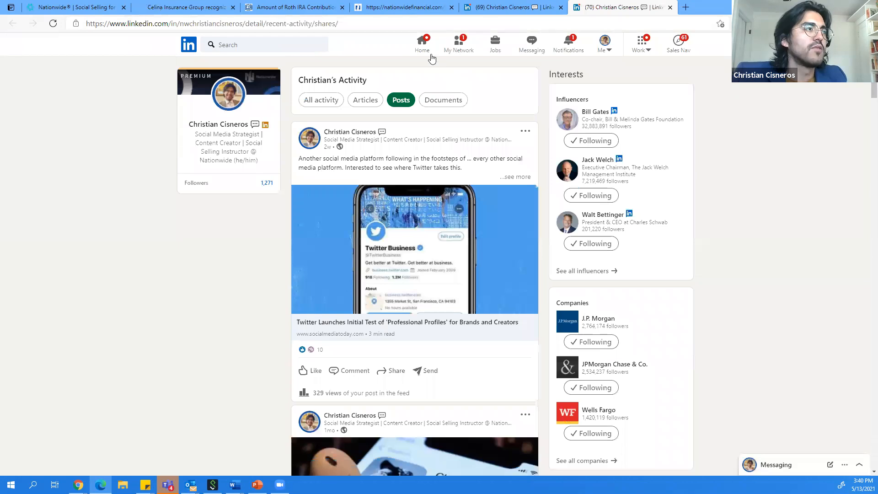
left_click(432, 58)
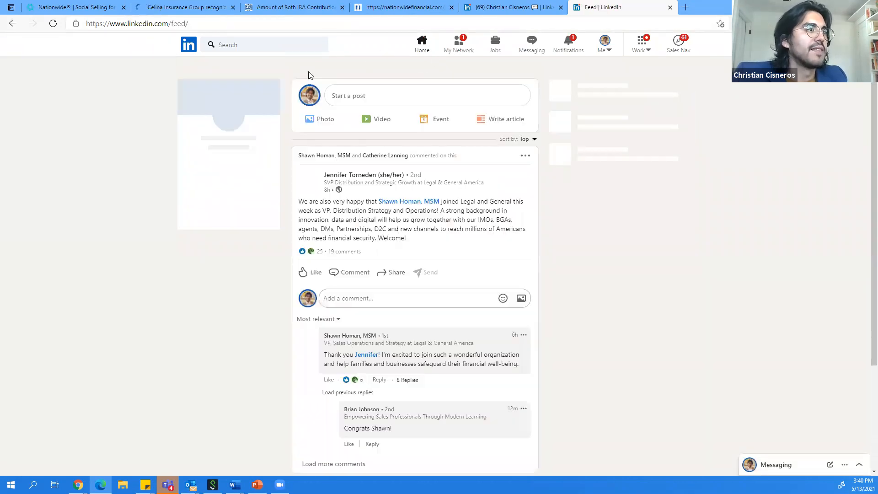
left_click(371, 96)
key("ctrl+v")
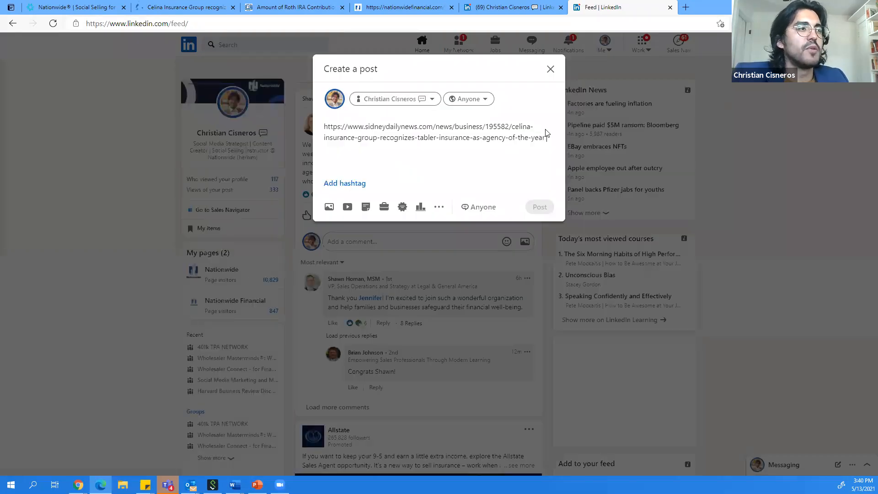
left_click(551, 69)
left_click(480, 233)
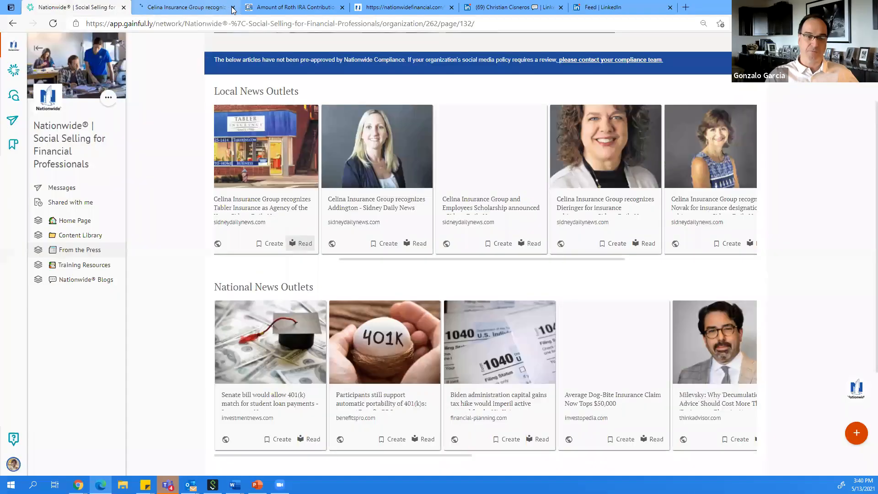
Return to Gainfully's From the Press page and look over the Local News Outlets, National News Outlets and Twitter feeds sections.
left_click(93, 6)
scroll(288, 197, "down", 1)
scroll(288, 197, "down", 2)
scroll(286, 197, "up", 3)
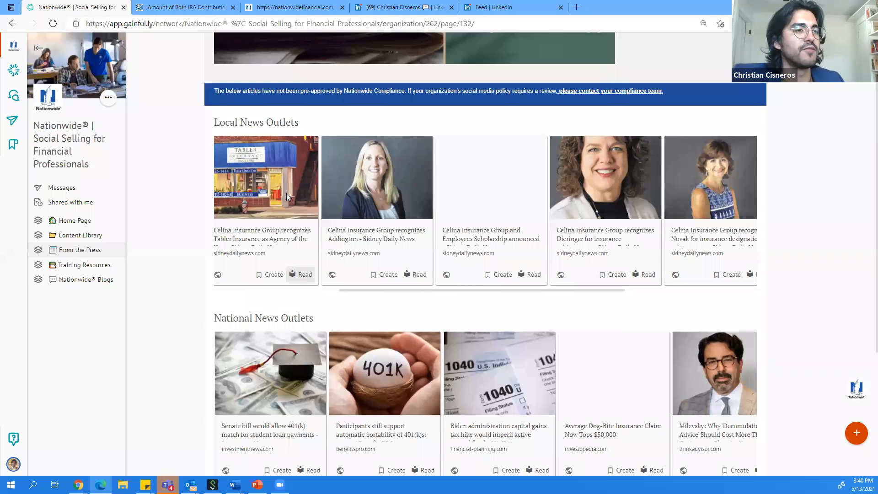
scroll(286, 194, "down", 3)
scroll(287, 193, "up", 3)
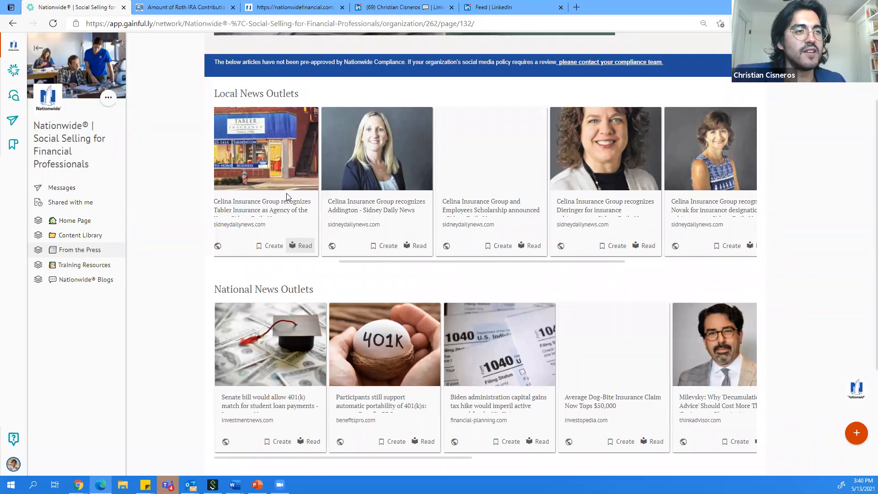
scroll(287, 197, "down", 1)
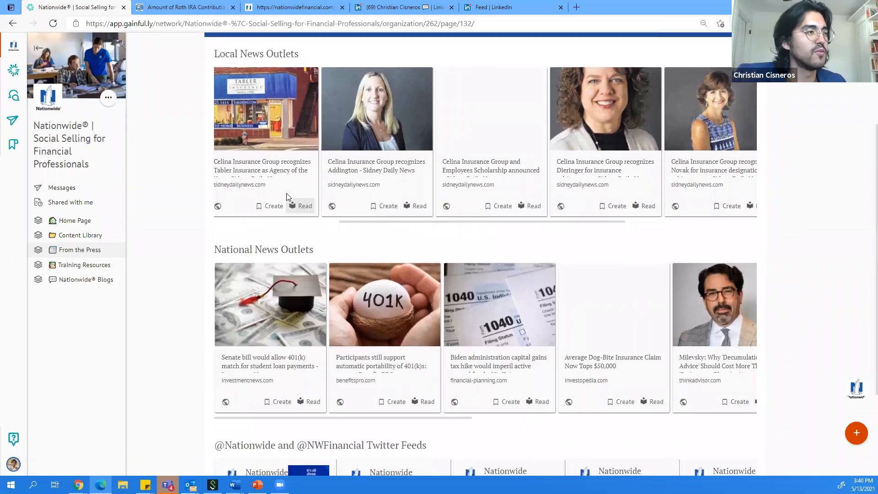
scroll(247, 292, "down", 3)
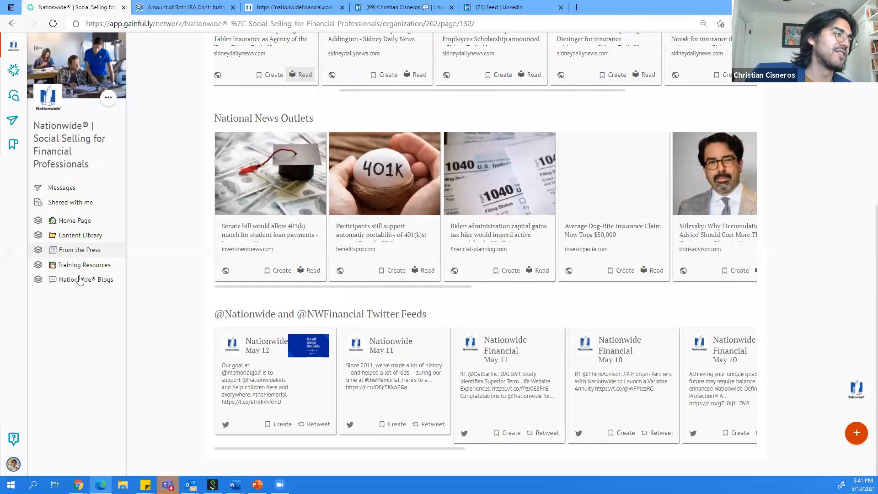
In the Content Library, view the Twitter sharing and scheduling options for My Interactive Retirement Planner and close them without sharing.
left_click(76, 241)
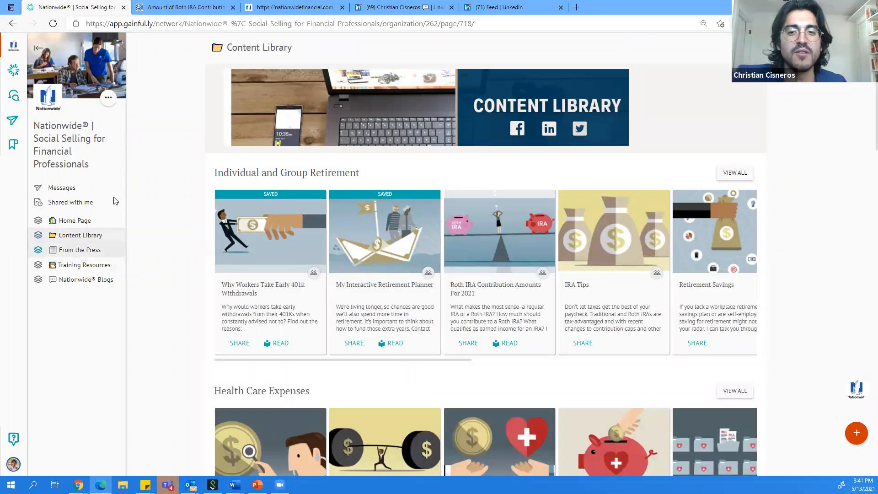
scroll(311, 227, "down", 1)
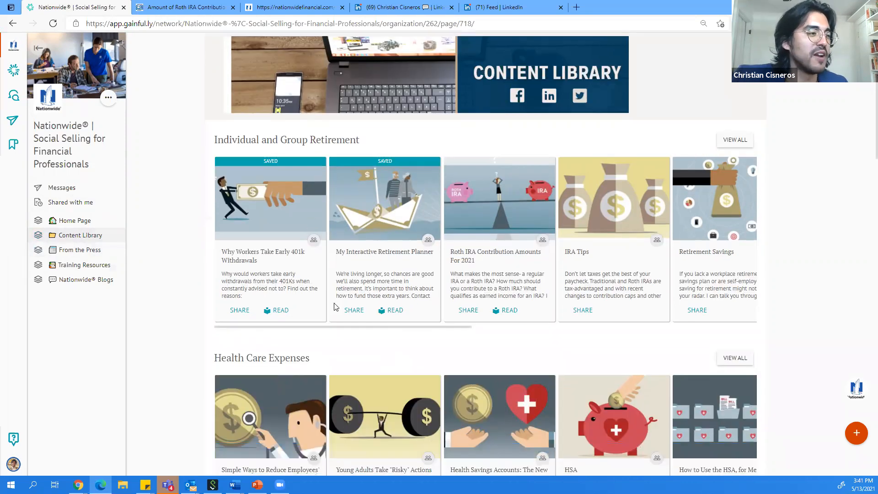
left_click(354, 311)
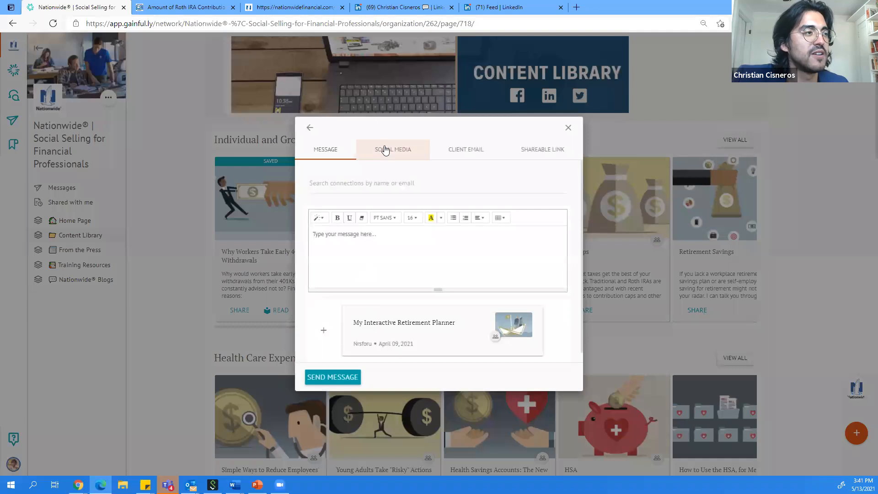
left_click(385, 148)
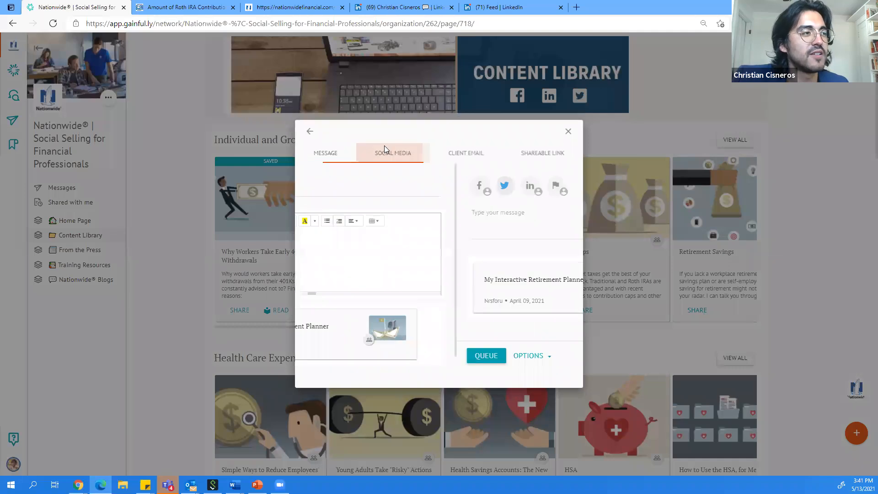
left_click(343, 195)
left_click(359, 224)
left_click(366, 365)
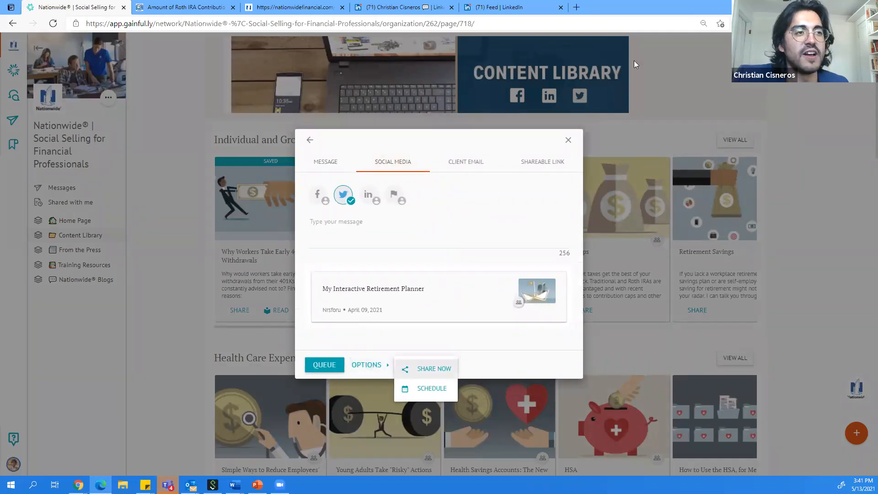
left_click(570, 142)
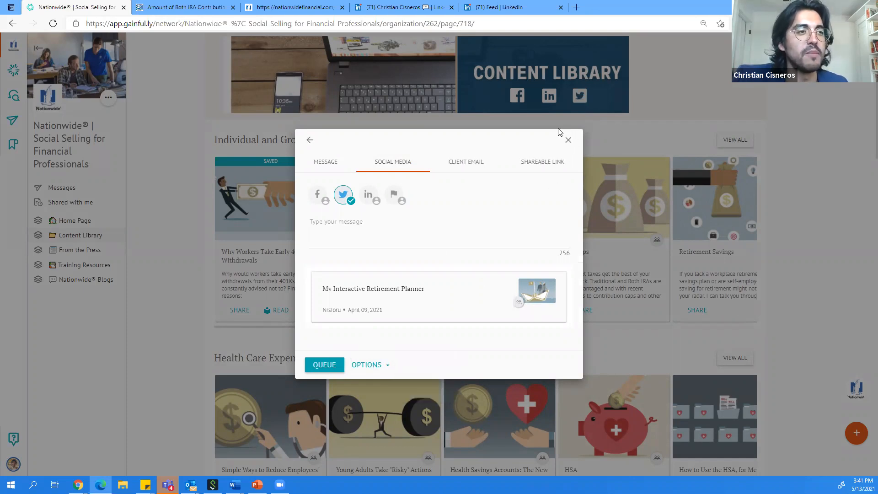
left_click(569, 143)
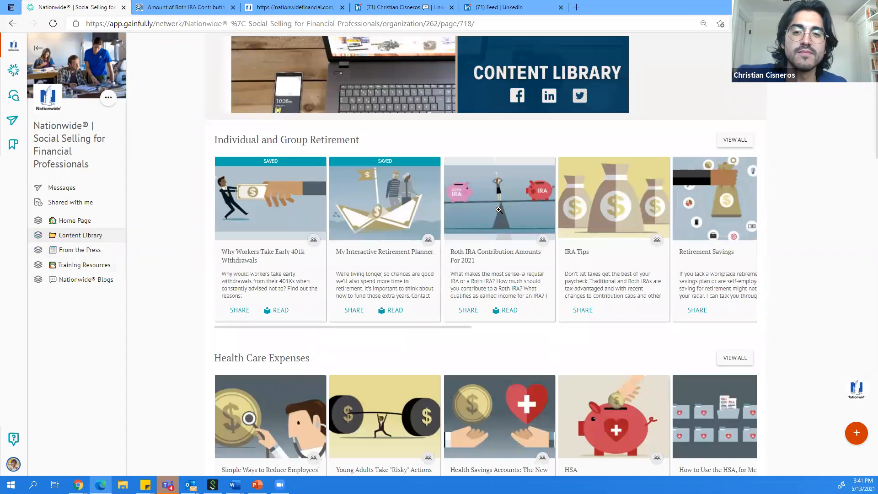
Open the Training Resources page and look through its LinkedIn, Twitter and Facebook training guides.
scroll(499, 210, "down", 1)
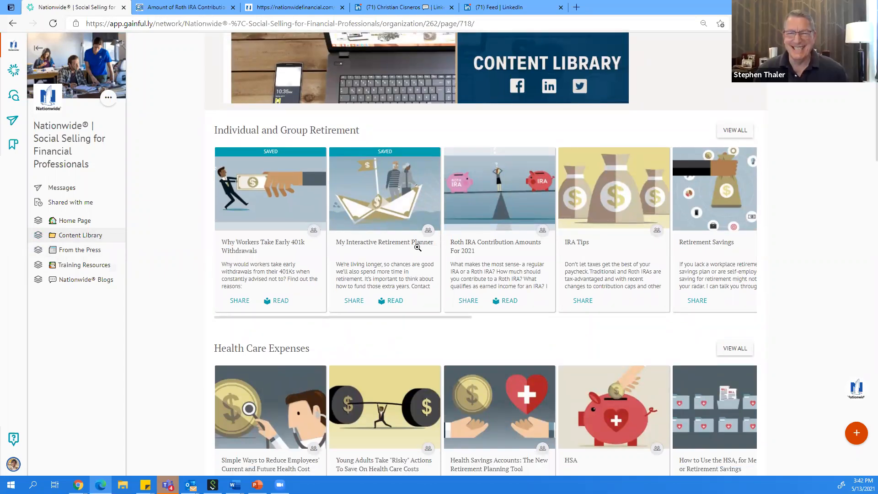
scroll(418, 247, "down", 2)
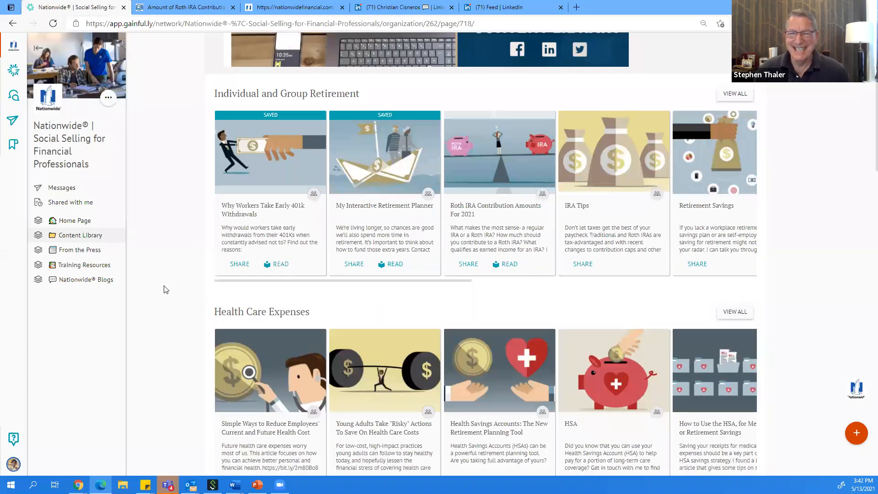
left_click(91, 269)
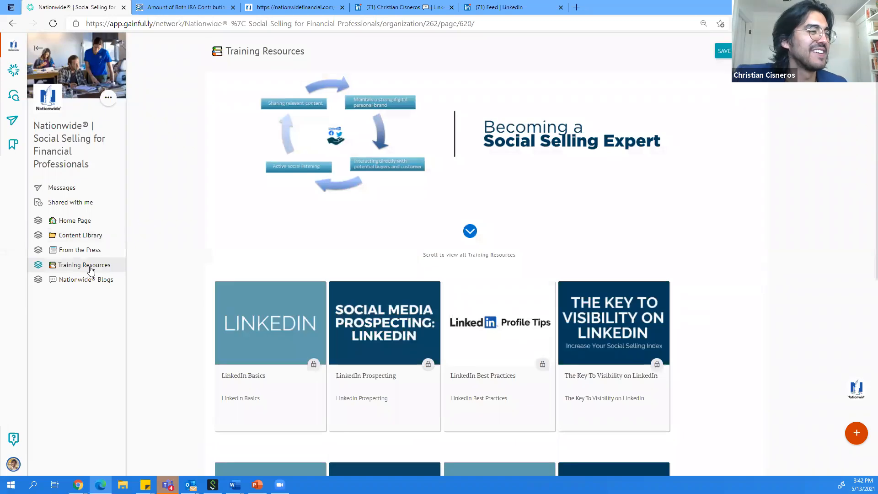
scroll(190, 235, "down", 1)
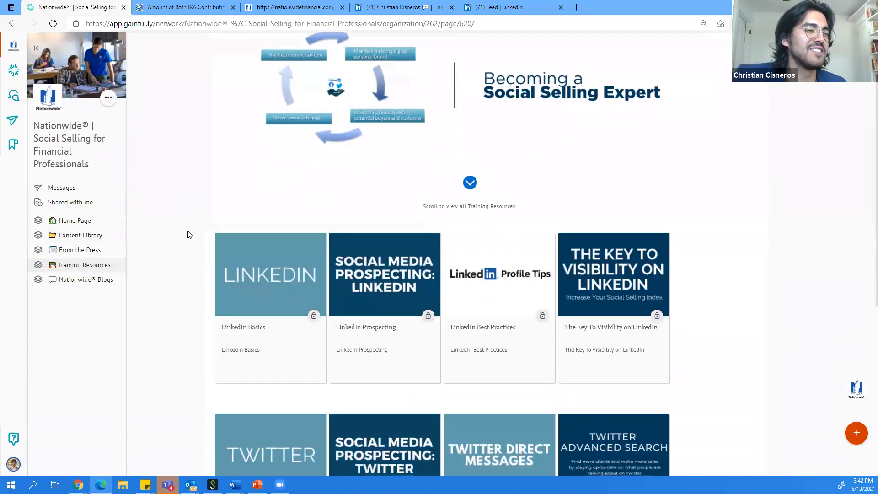
scroll(190, 234, "down", 1)
scroll(190, 235, "down", 1)
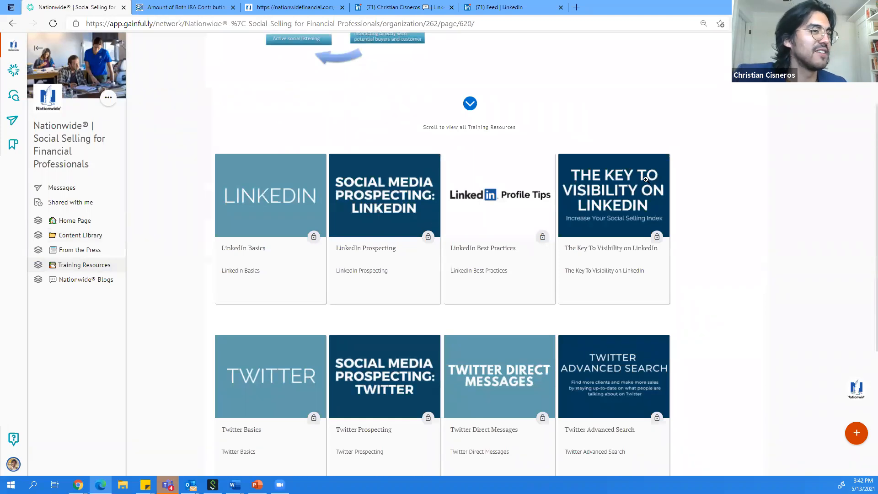
scroll(646, 180, "down", 1)
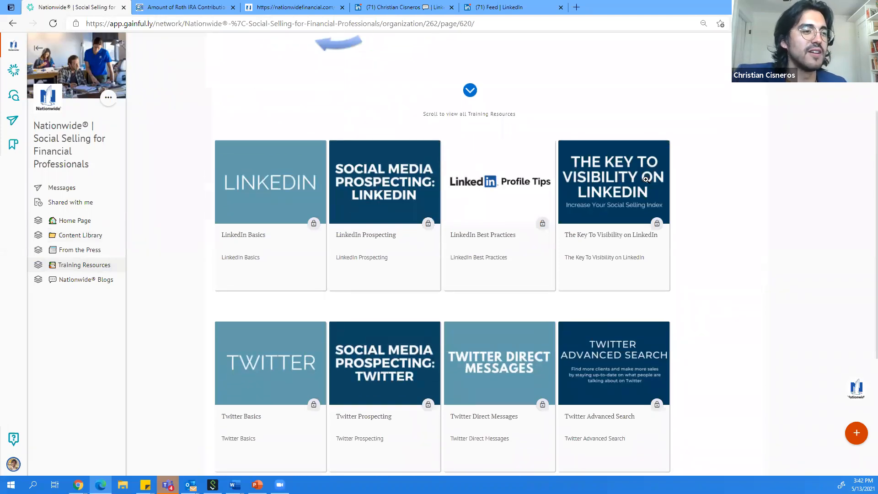
scroll(646, 179, "down", 1)
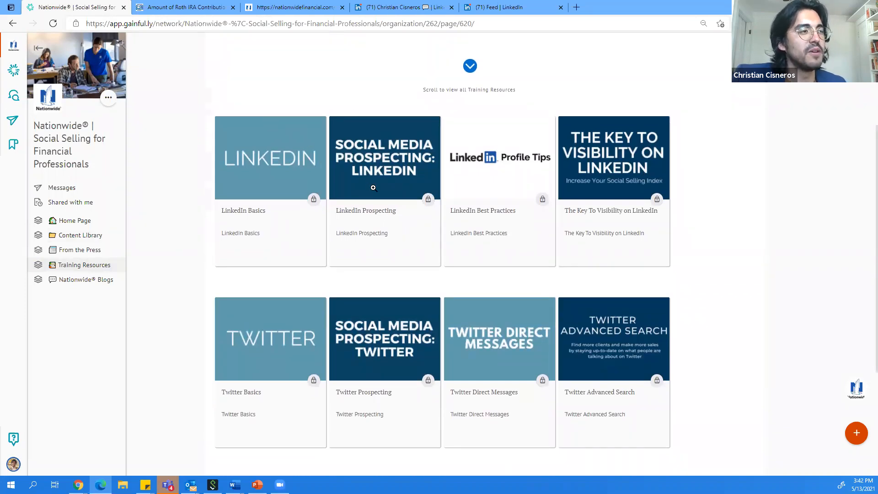
scroll(372, 188, "down", 1)
scroll(359, 231, "down", 1)
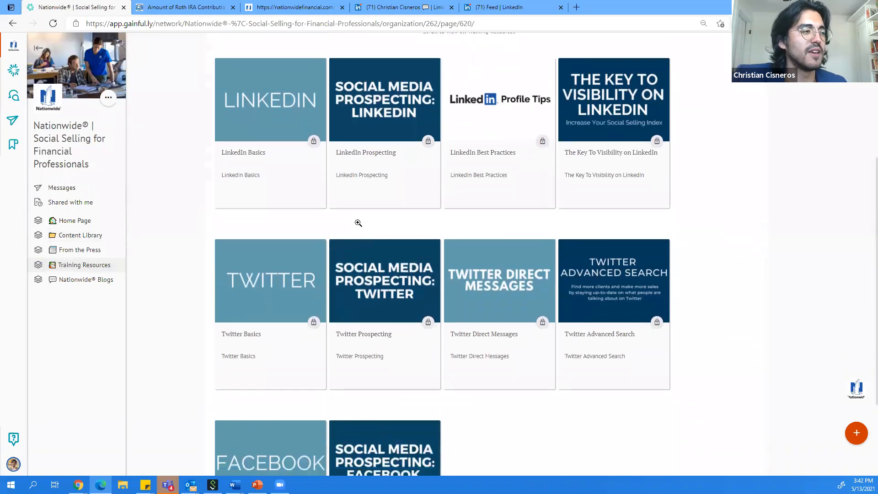
scroll(346, 177, "down", 1)
scroll(346, 177, "up", 1)
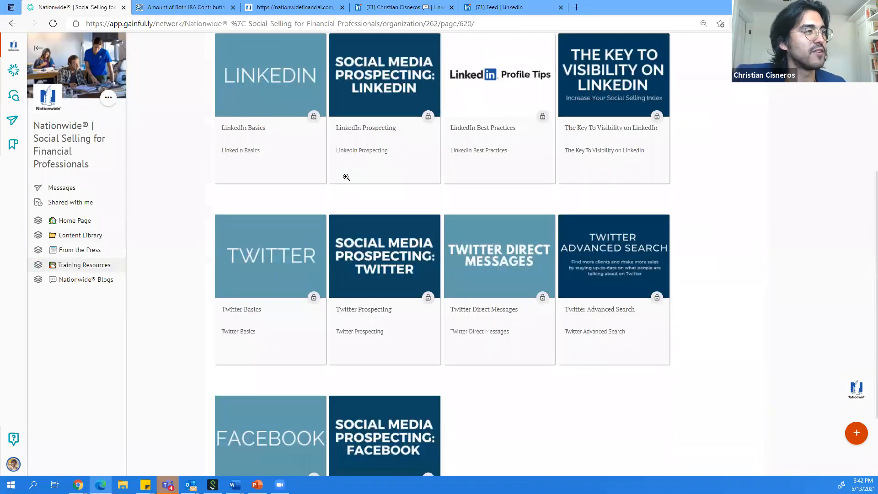
Open the LinkedIn Basics guide, read through its pages up to the My Network section, and close it.
left_click(294, 144)
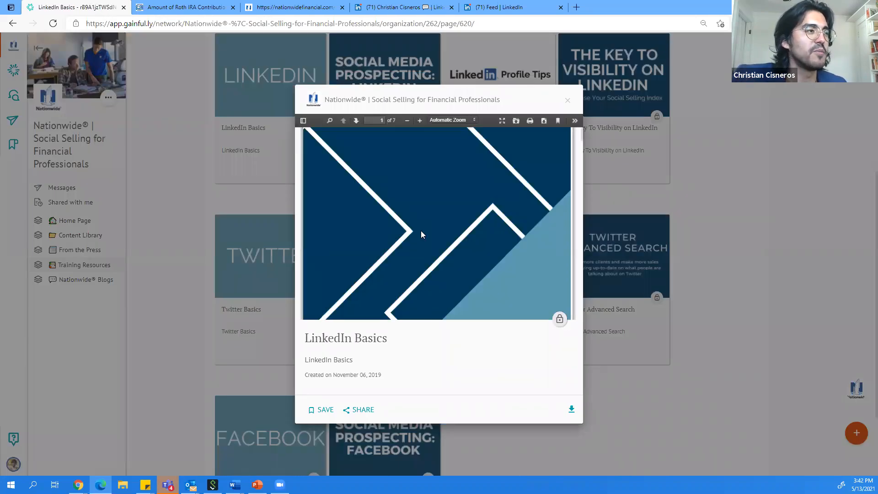
scroll(421, 230, "down", 10)
scroll(422, 234, "down", 5)
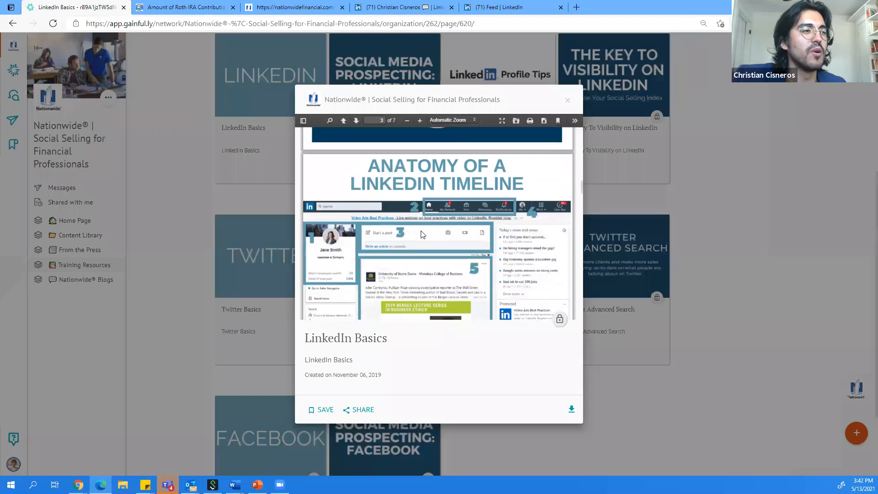
scroll(421, 235, "down", 5)
scroll(421, 235, "down", 6)
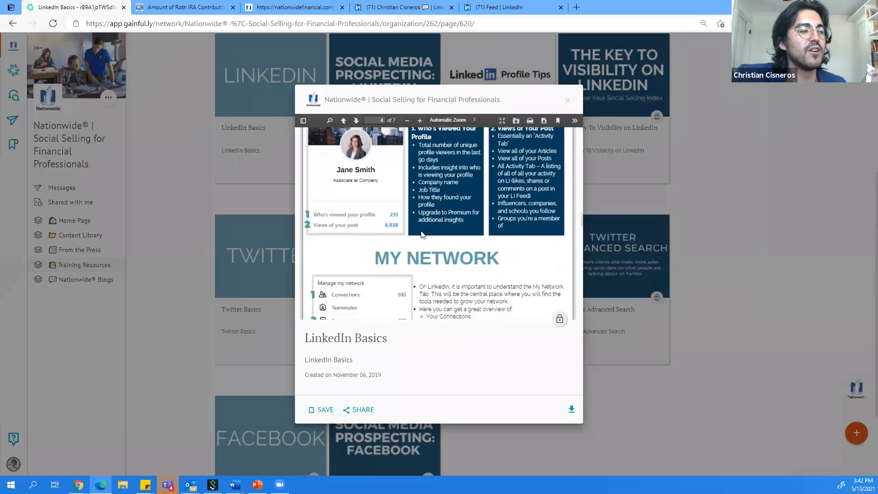
scroll(421, 235, "down", 3)
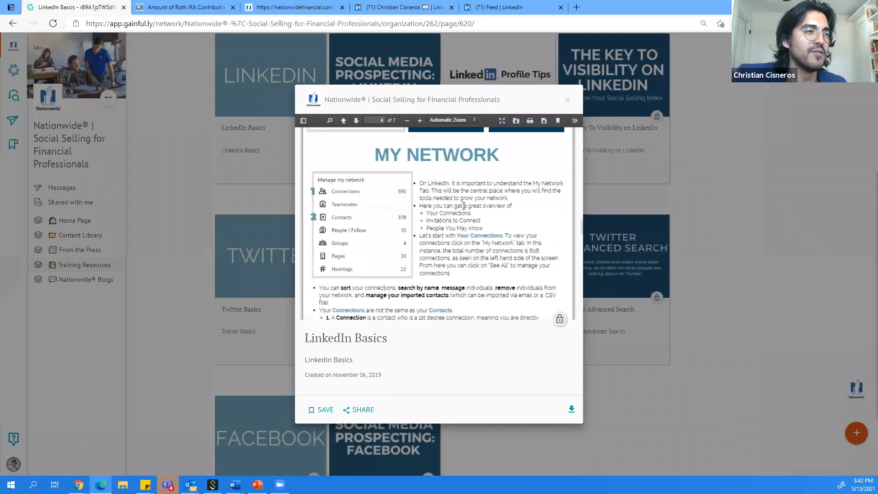
left_click(568, 101)
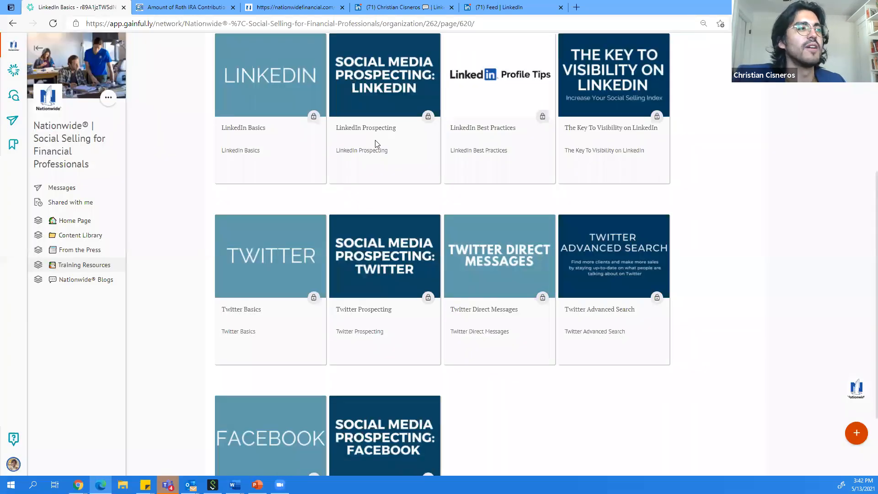
Open the LinkedIn Prospecting guide, go back to its cover, and view the Social Selling Index page.
left_click(377, 143)
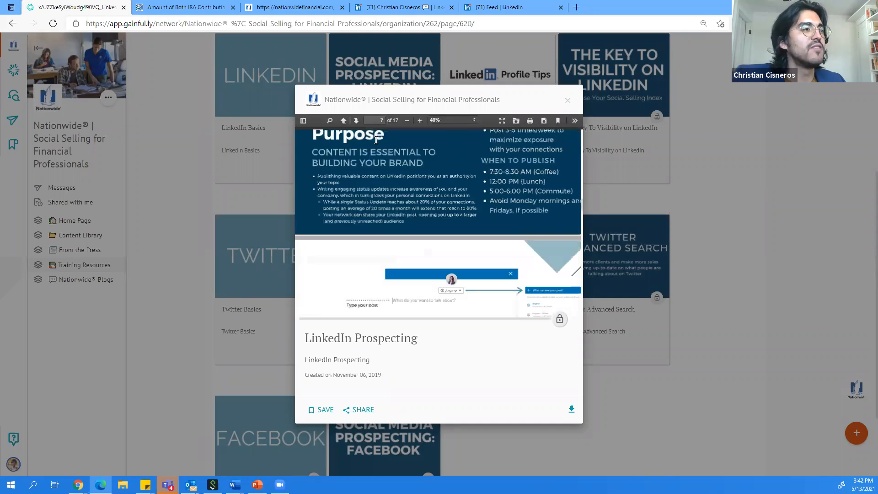
scroll(377, 145, "up", 6)
scroll(376, 142, "up", 10)
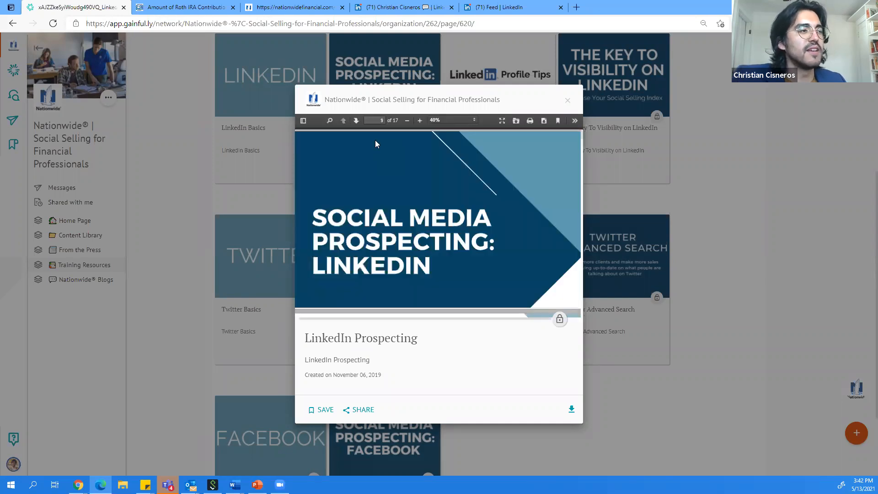
scroll(454, 205, "down", 3)
scroll(455, 206, "up", 2)
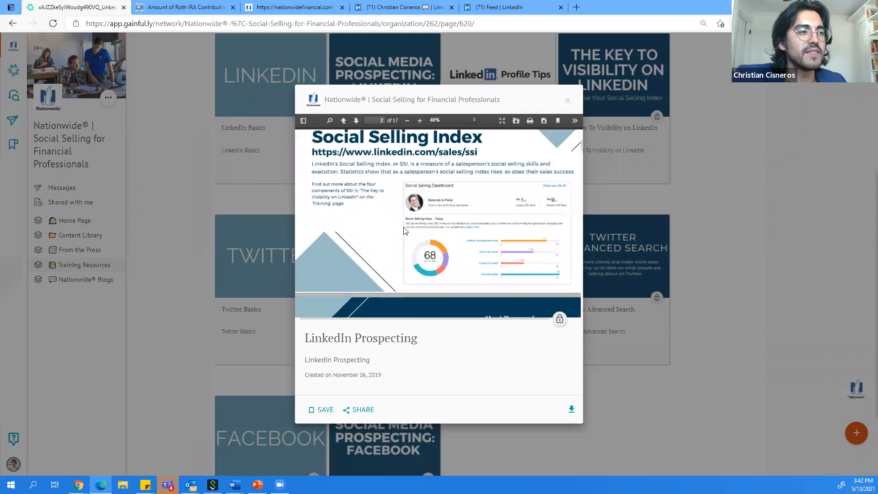
Read the guide's Profile Checklist, sample profile, DOs of LinkedIn and DON'Ts of LinkedIn pages.
scroll(504, 190, "down", 2)
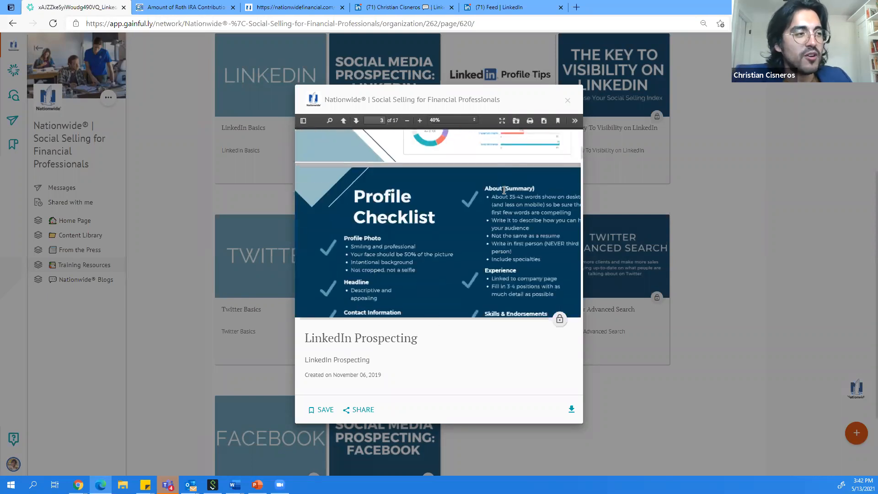
scroll(504, 190, "down", 3)
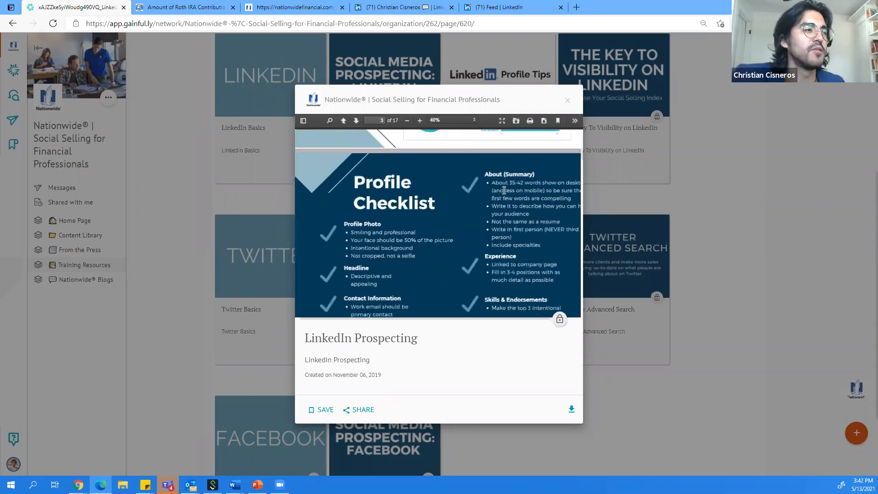
scroll(504, 190, "down", 1)
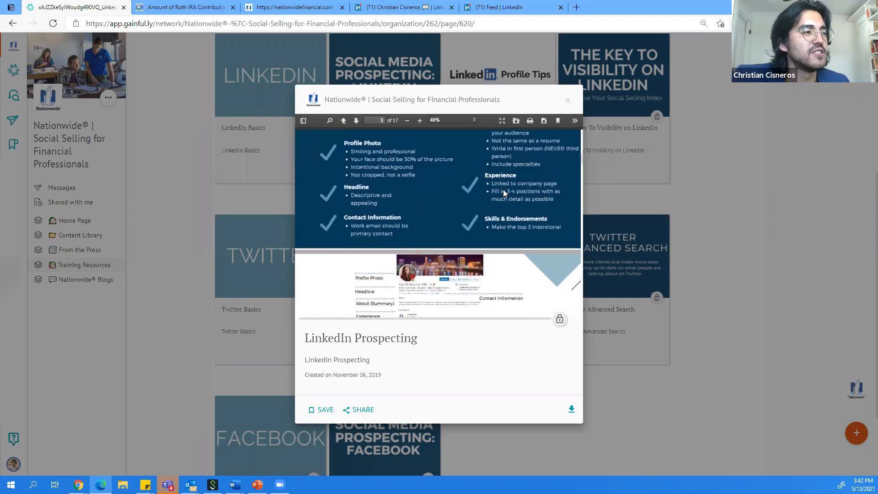
scroll(487, 221, "down", 3)
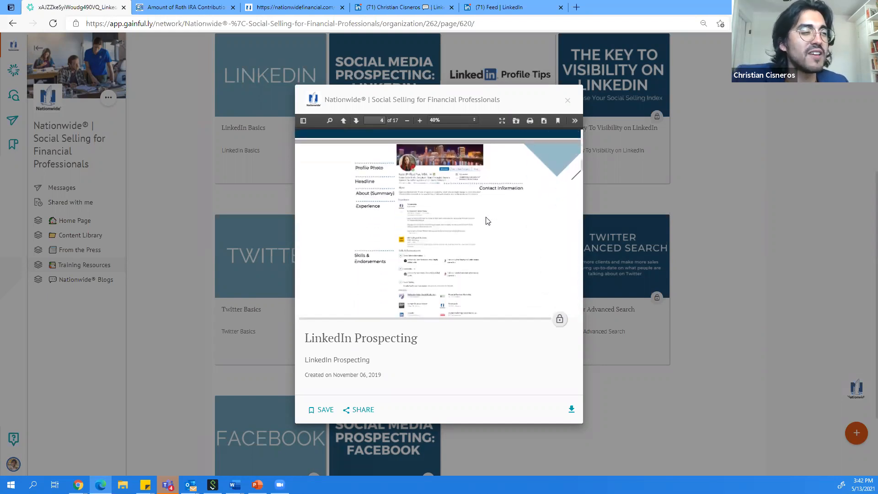
scroll(486, 221, "down", 3)
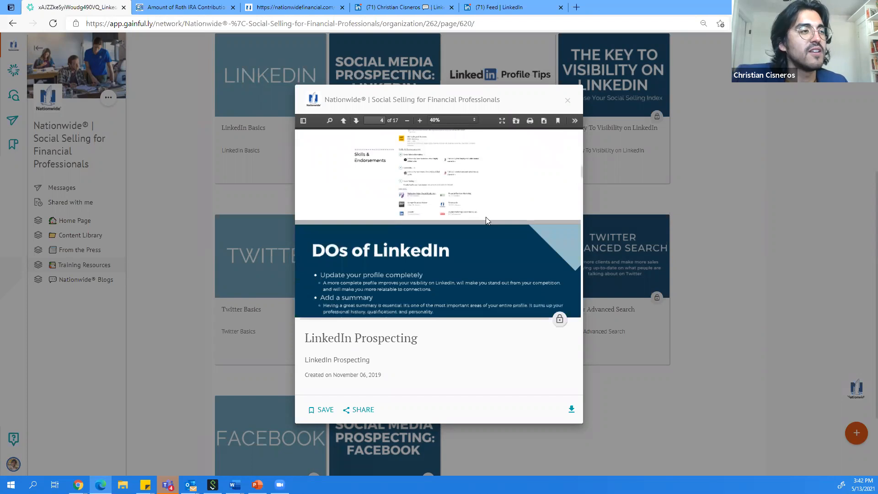
scroll(487, 221, "down", 1)
scroll(486, 220, "down", 4)
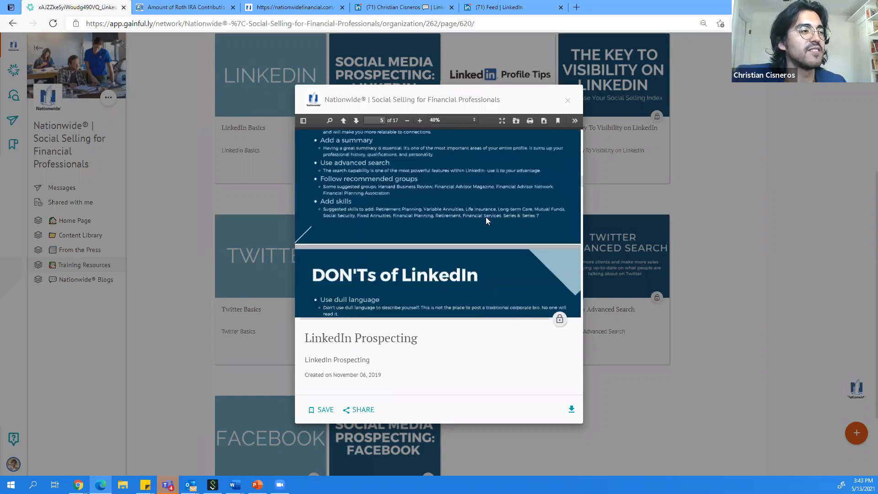
scroll(486, 221, "down", 3)
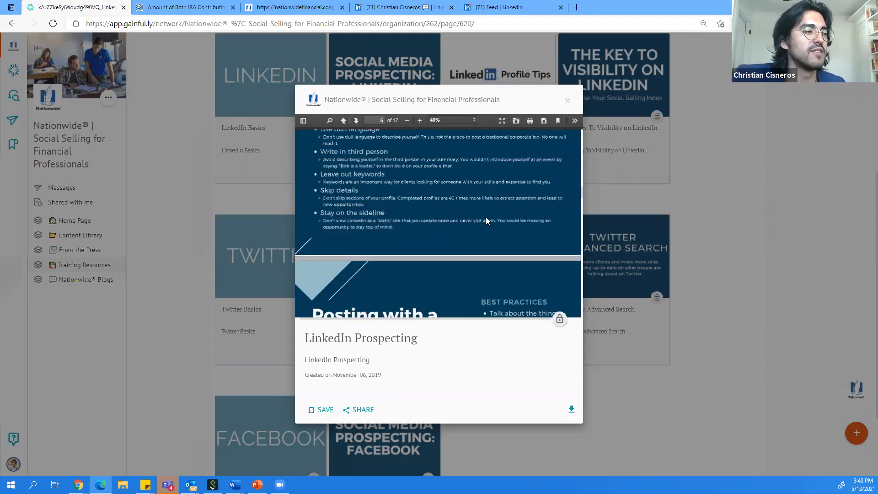
Read the LinkedIn Prospecting guide's Posting with a Purpose and Tagging and Hashtags pages, and close the guide.
scroll(487, 220, "down", 1)
scroll(486, 221, "down", 4)
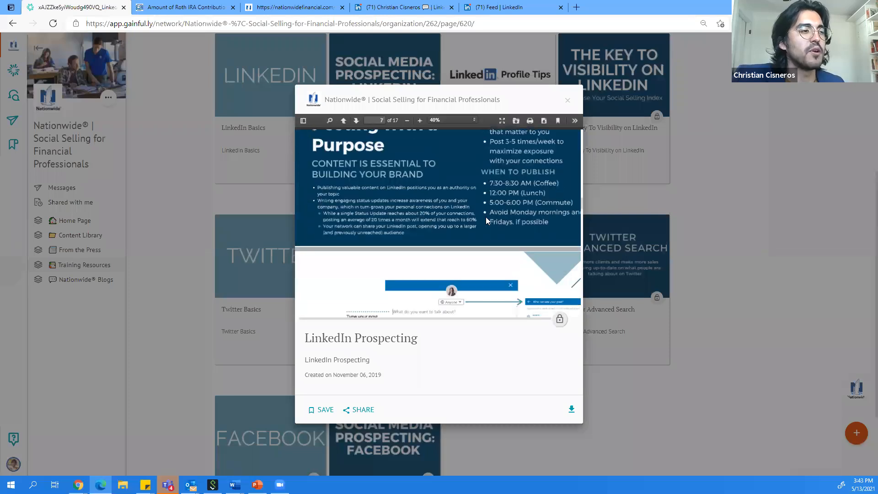
scroll(486, 218, "down", 4)
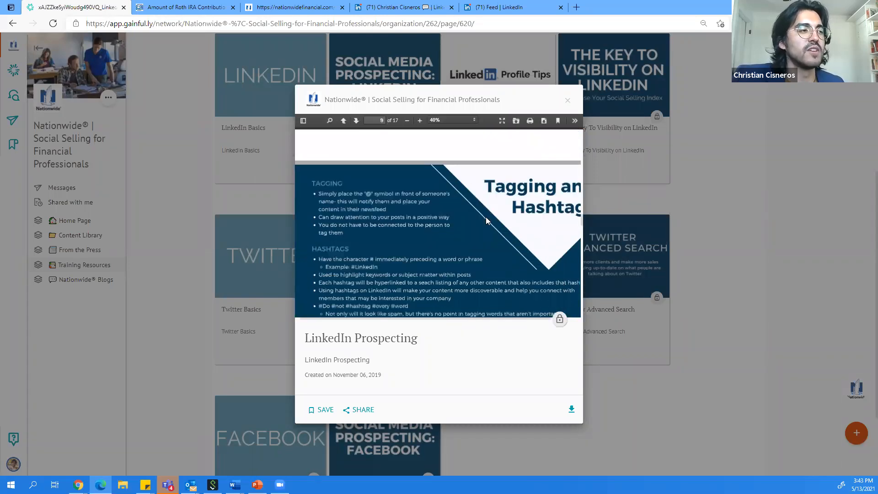
left_click(568, 99)
Look over the LinkedIn and Twitter guides listed on the Training Resources page.
scroll(425, 203, "up", 1)
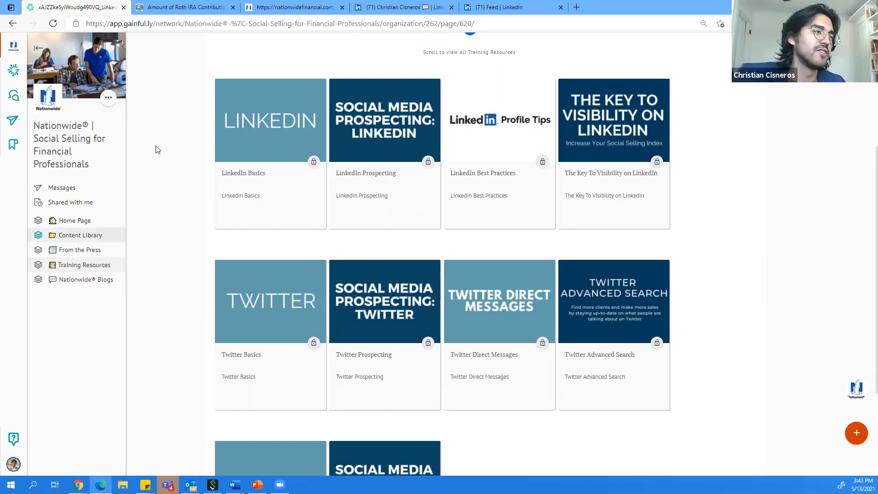
scroll(178, 322, "up", 1)
scroll(187, 316, "up", 2)
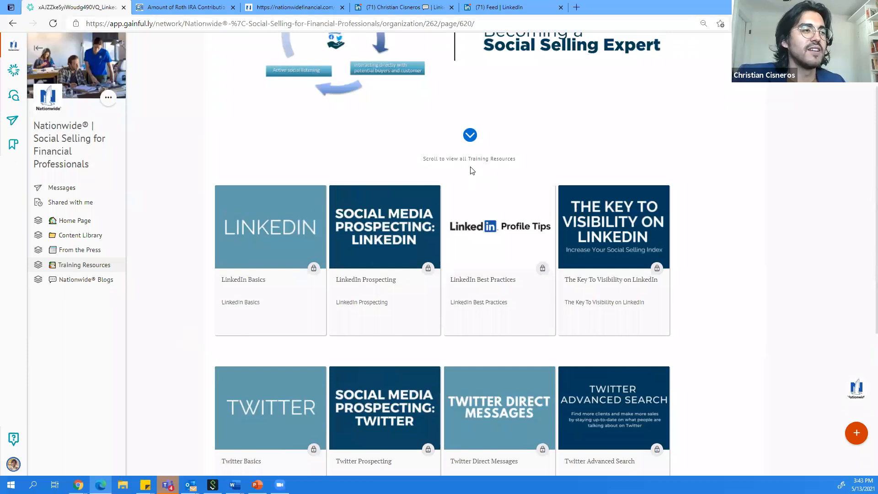
scroll(471, 169, "down", 2)
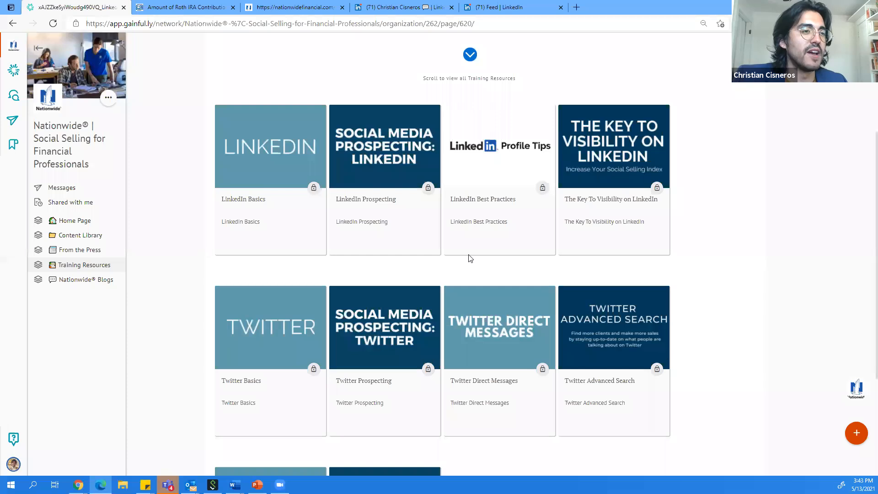
scroll(413, 248, "up", 1)
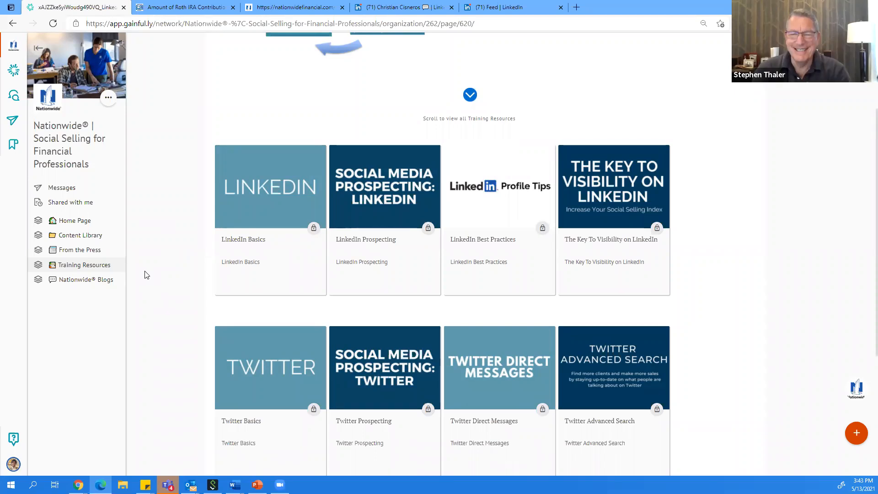
View the Nationwide Blogs page and return to the Training Resources page.
left_click(99, 280)
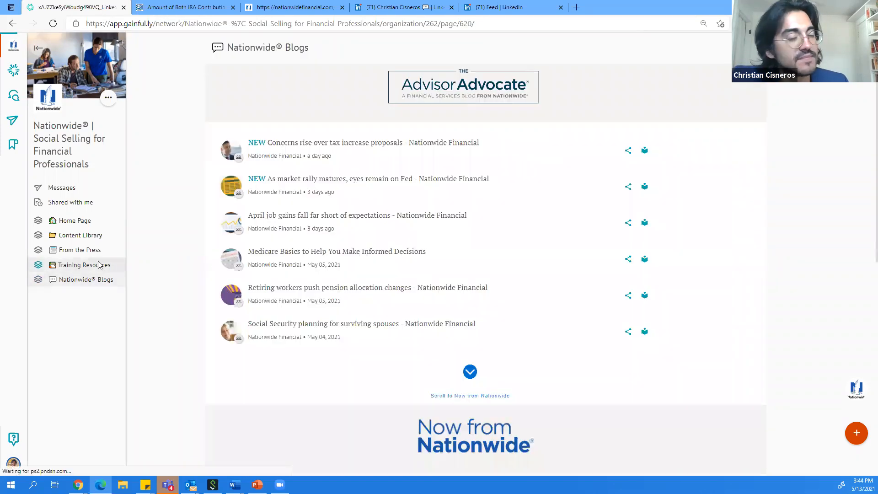
left_click(100, 266)
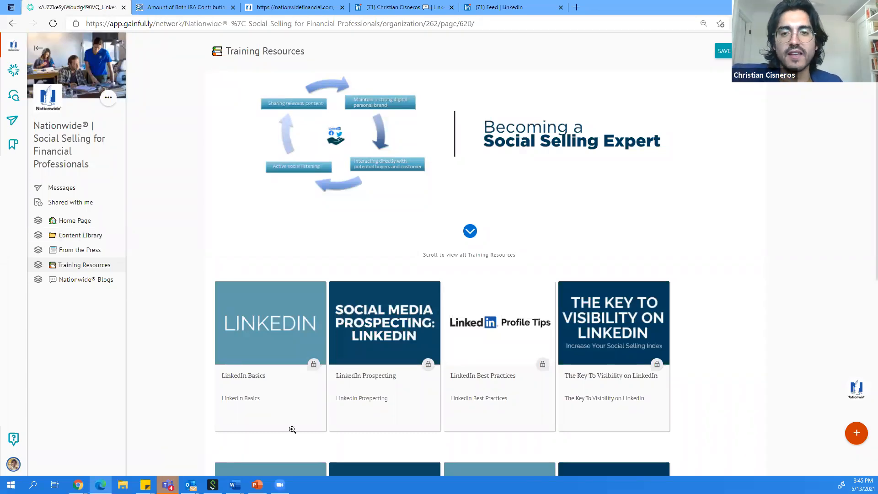
scroll(179, 151, "down", 1)
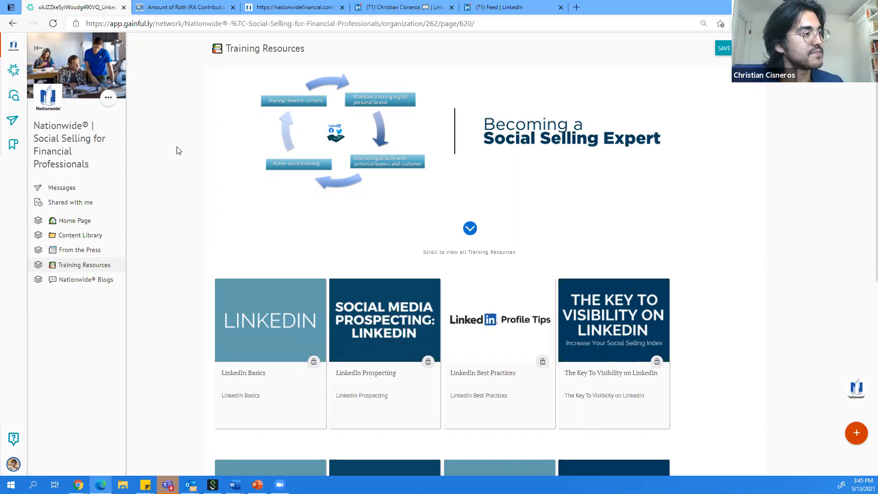
scroll(179, 150, "down", 5)
Browse the Advisor Advocate and Now from Nationwide articles on the Nationwide Blogs page, and open the Content Library.
left_click(115, 282)
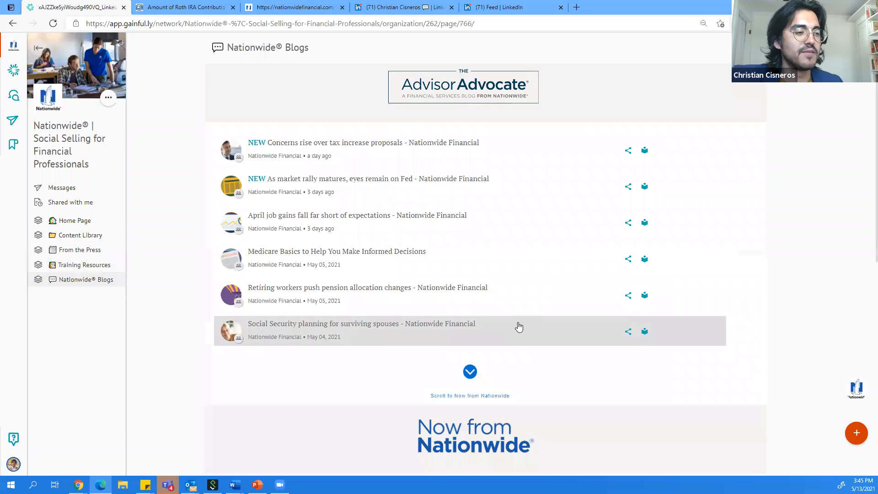
scroll(520, 326, "down", 1)
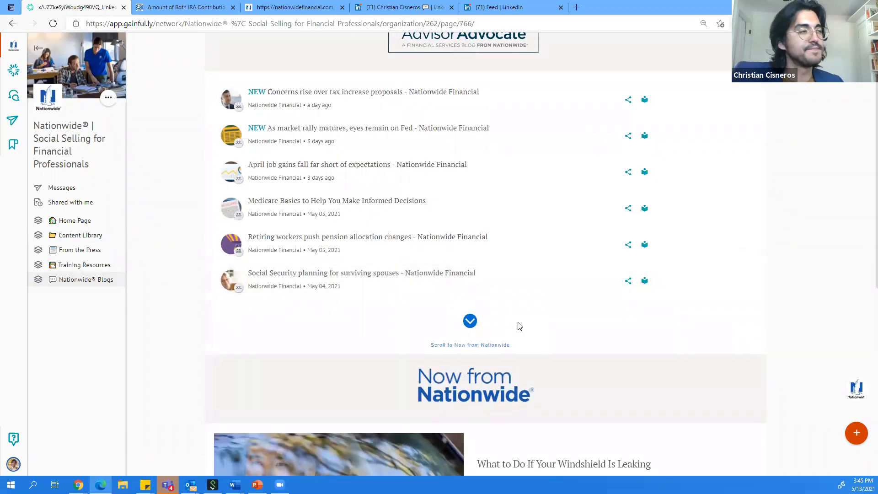
scroll(508, 237, "up", 1)
scroll(509, 237, "down", 1)
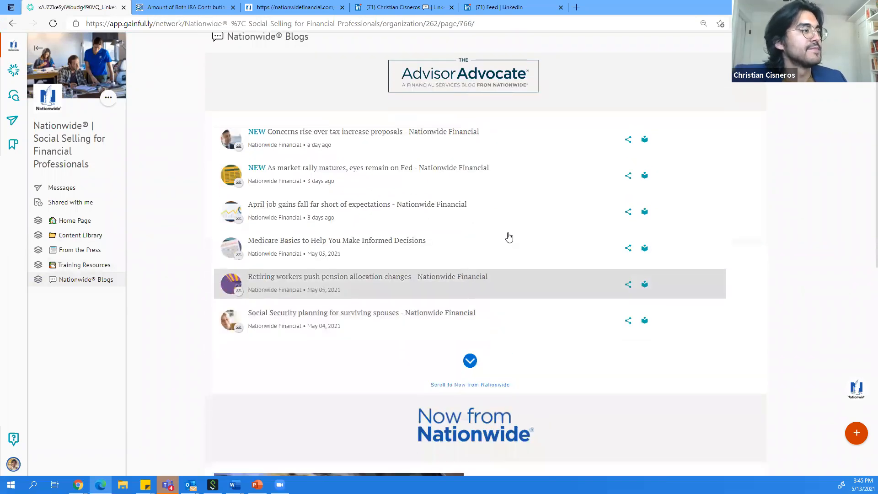
scroll(509, 237, "up", 1)
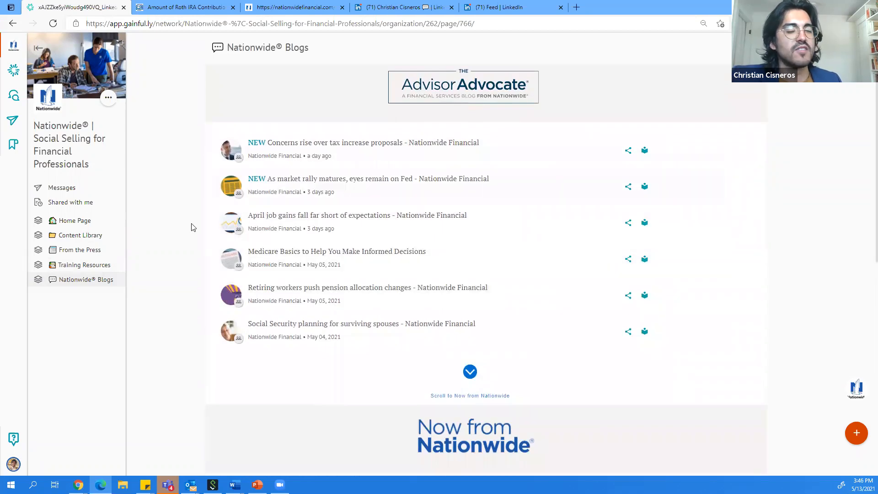
scroll(194, 228, "down", 1)
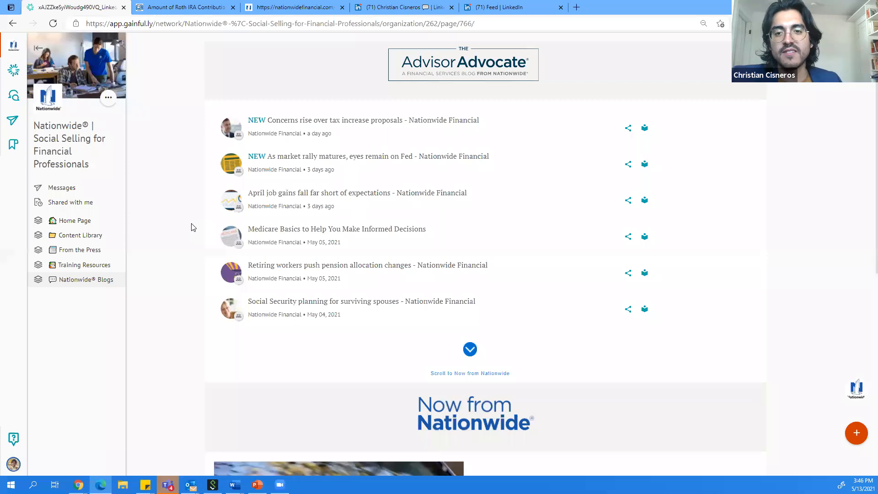
scroll(193, 228, "down", 6)
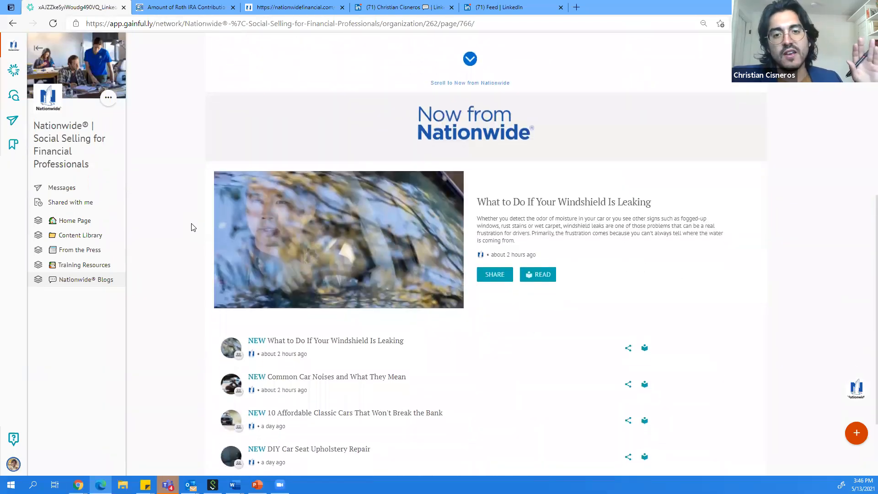
scroll(193, 227, "down", 1)
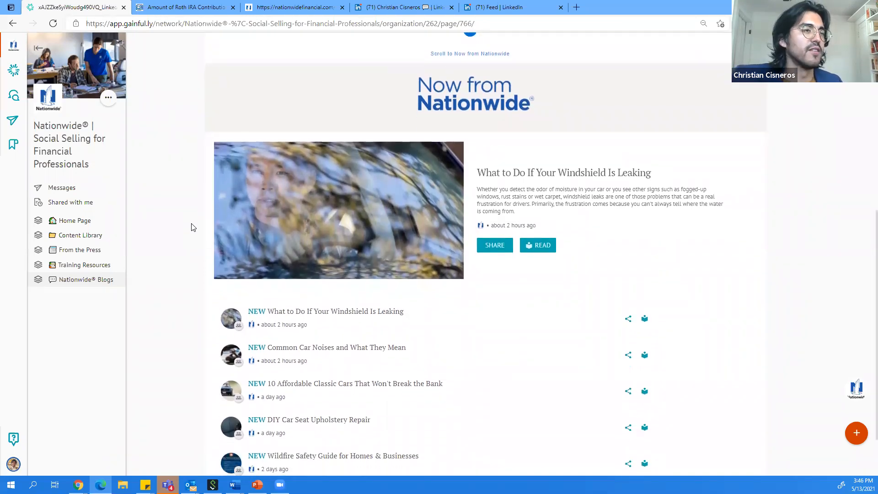
scroll(194, 228, "down", 2)
scroll(420, 115, "down", 1)
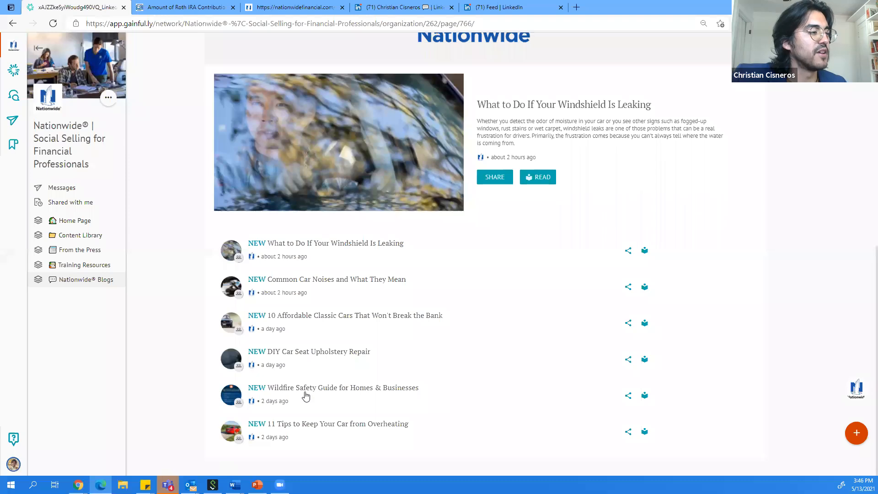
scroll(436, 379, "up", 8)
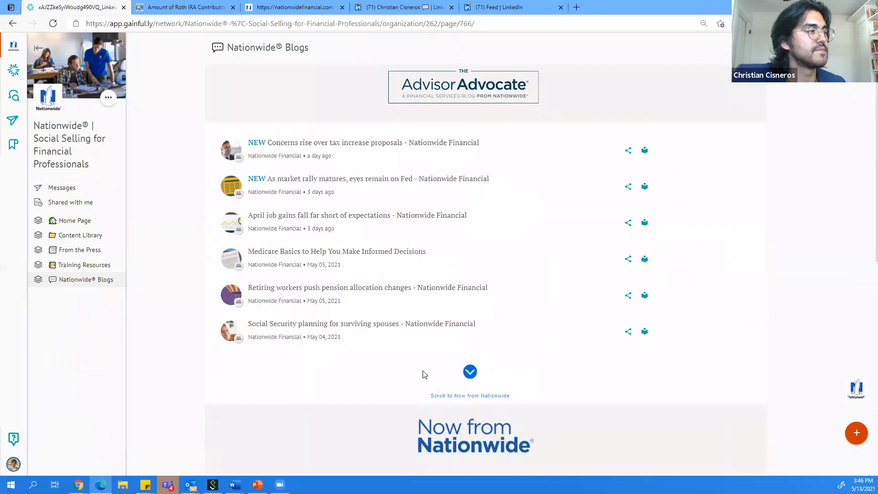
left_click(117, 238)
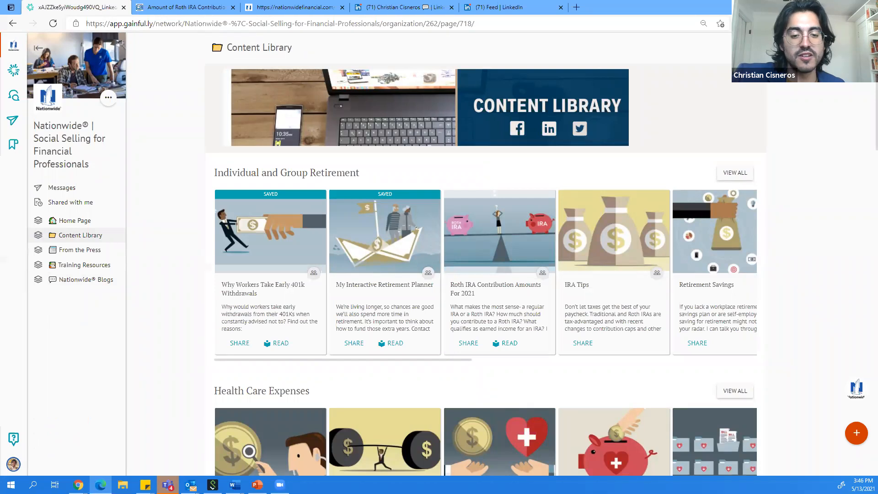
key("super+d")
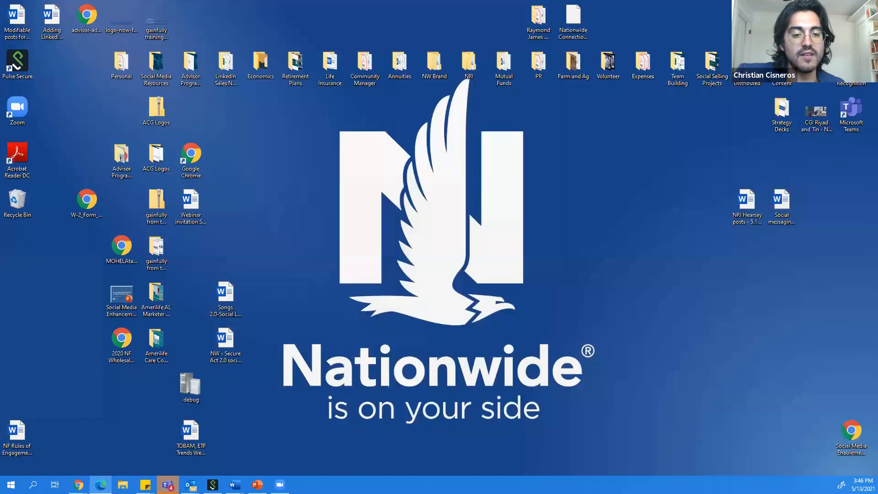
key("super+d")
key("alt+Tab")
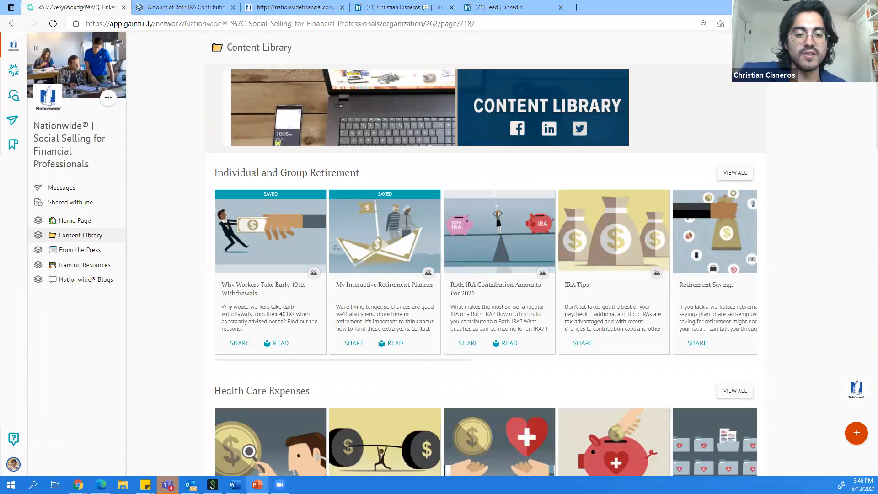
key("alt+Tab")
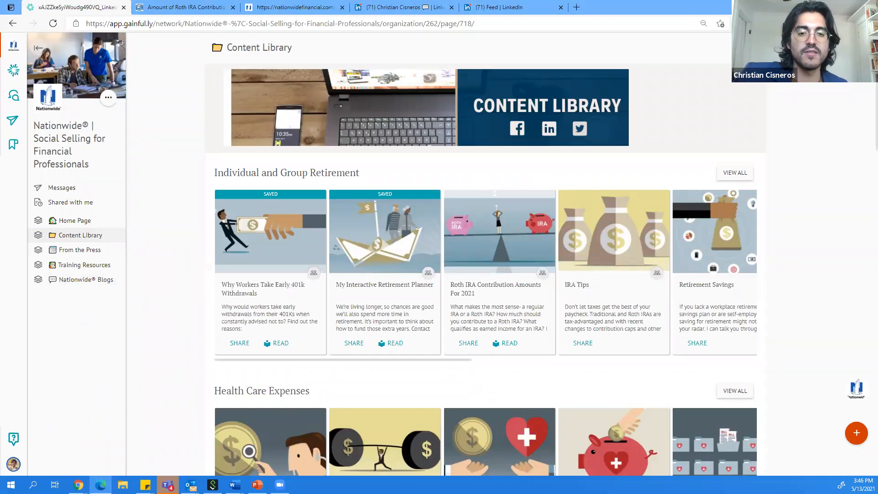
key("alt+Tab")
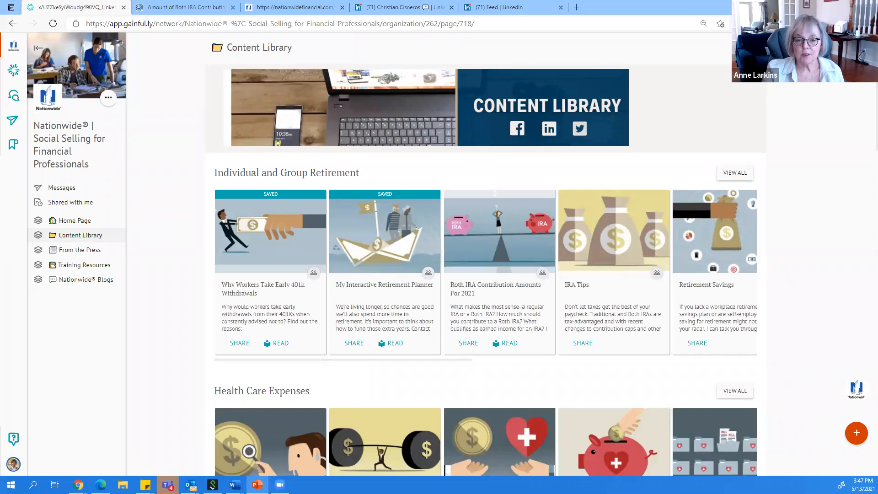
Look through the Content Library's Individual and Group Retirement, Health Care Expenses, and Life Insurance and Long Term Care sections.
scroll(585, 191, "down", 2)
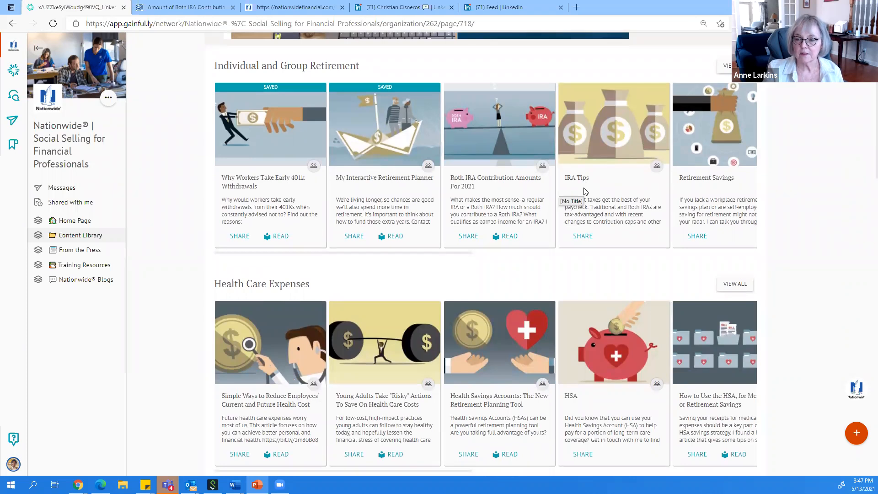
scroll(585, 192, "down", 1)
scroll(585, 192, "down", 1)
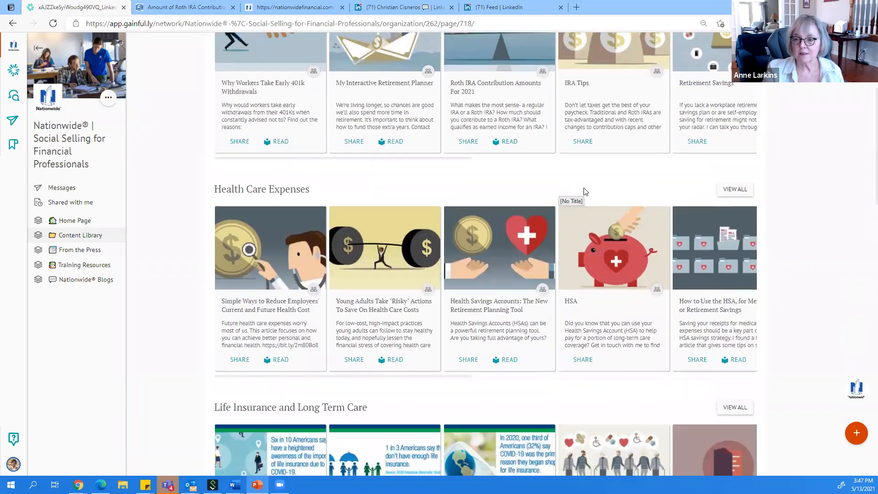
scroll(585, 191, "down", 1)
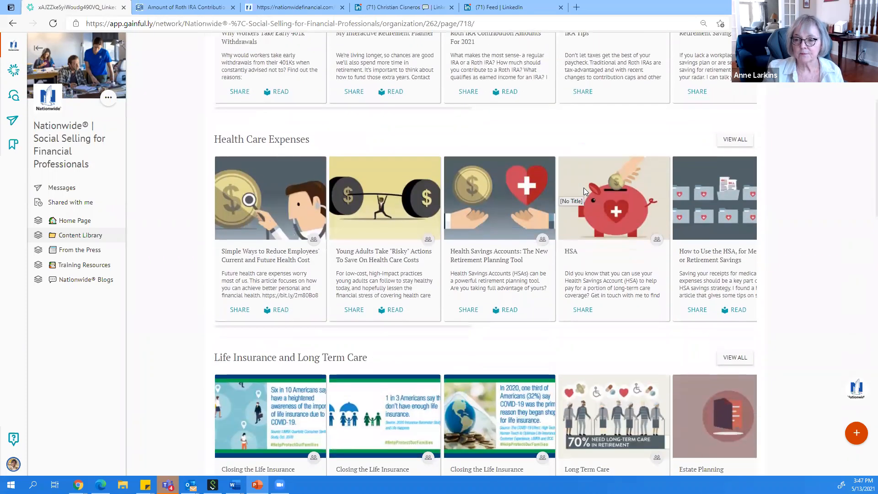
scroll(380, 68, "down", 2)
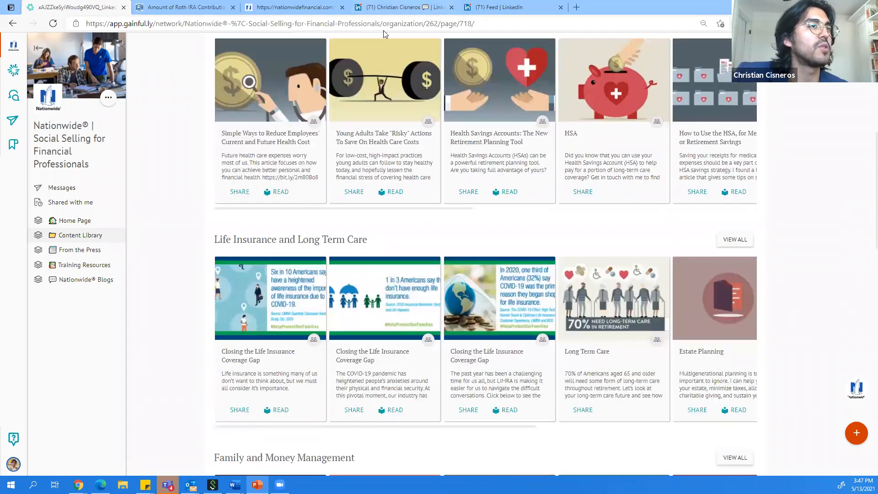
Switch to the Nationwide Financial login page and open the site's home page from it.
left_click(174, 14)
left_click(160, 24)
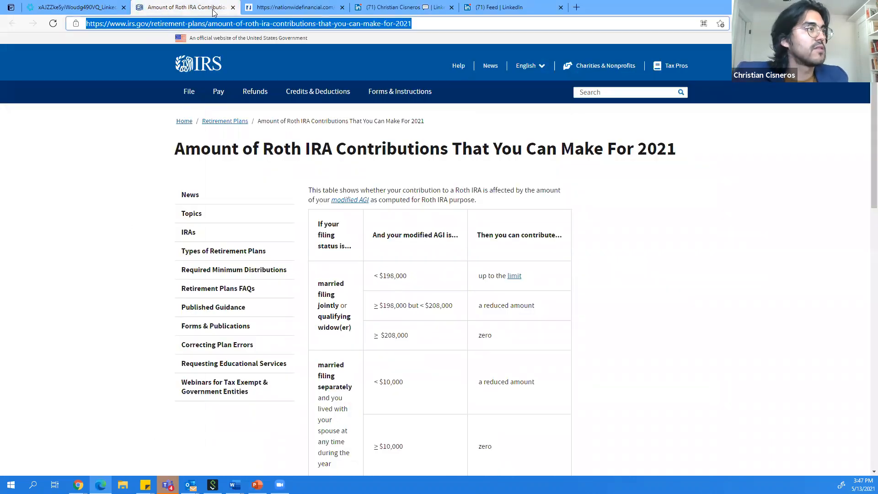
left_click(257, 7)
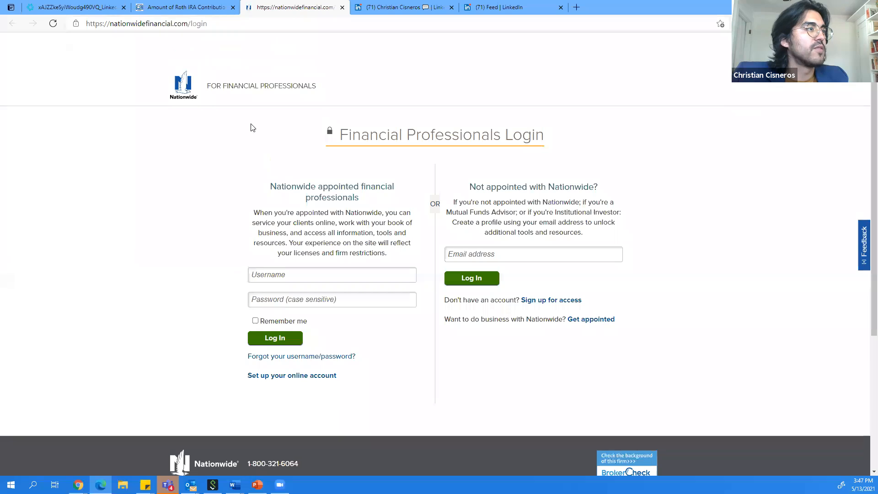
left_click(182, 61)
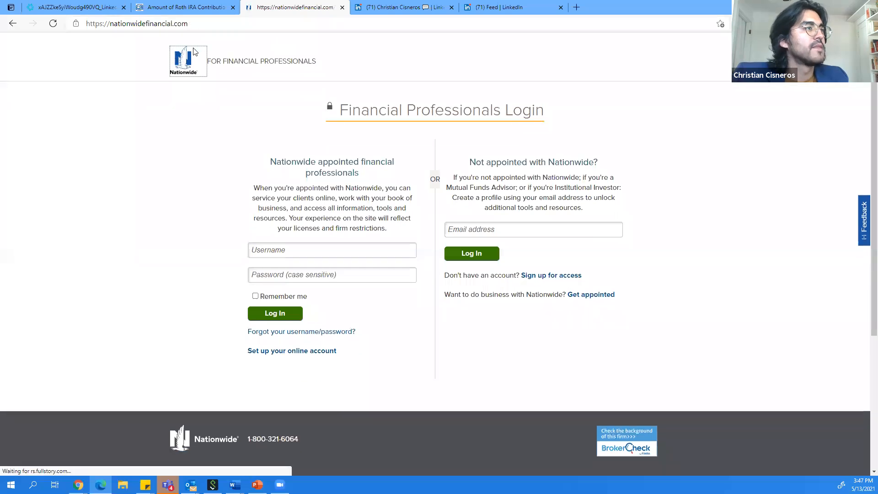
Search the web for "nationwide financial land as your legacy" in place of the IRS Roth IRA page.
left_click(178, 13)
left_click(480, 27)
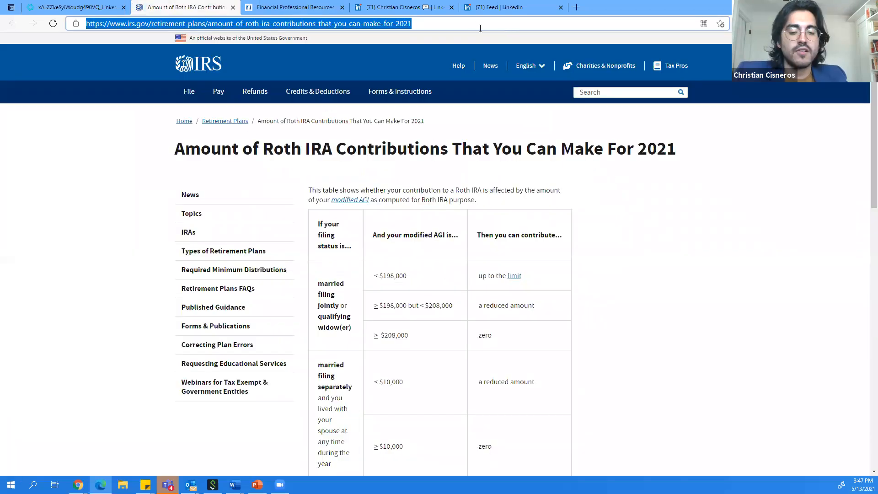
type("natiownide fiancnail")
key("ctrl+shift+Left")
key("ctrl+shift+Left")
type("nat")
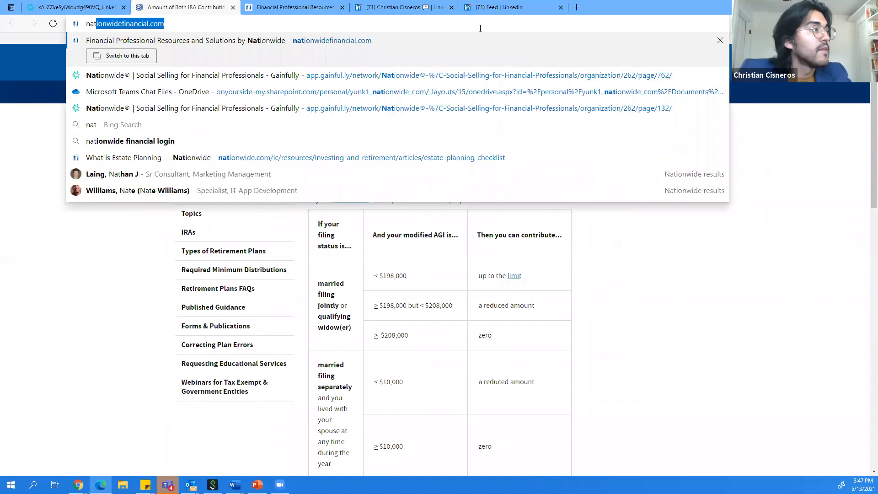
type("ionwide financial l")
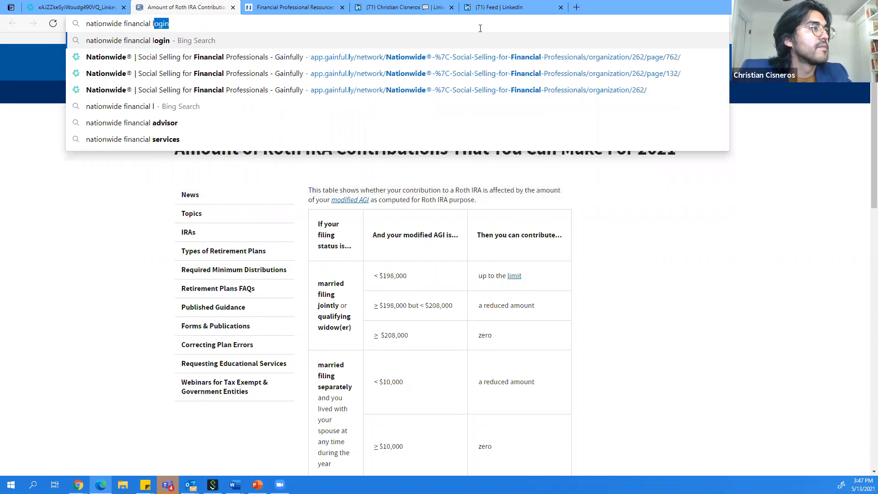
type("and as your legacy")
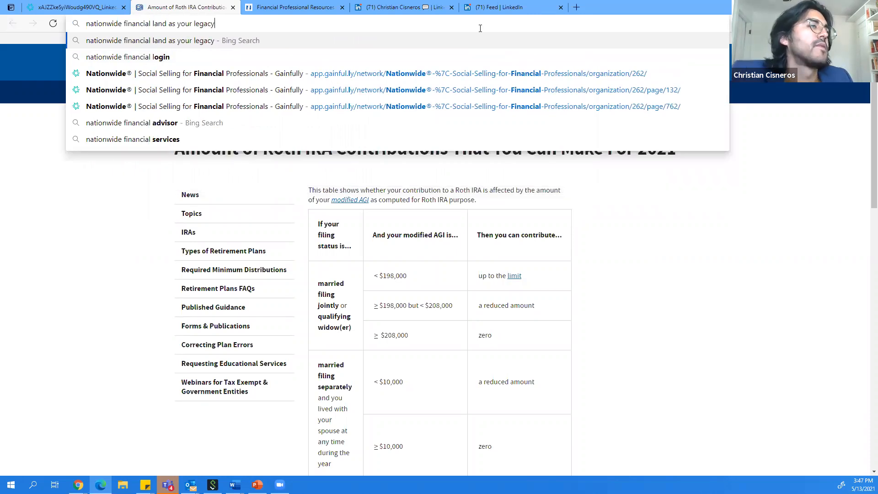
key("Return")
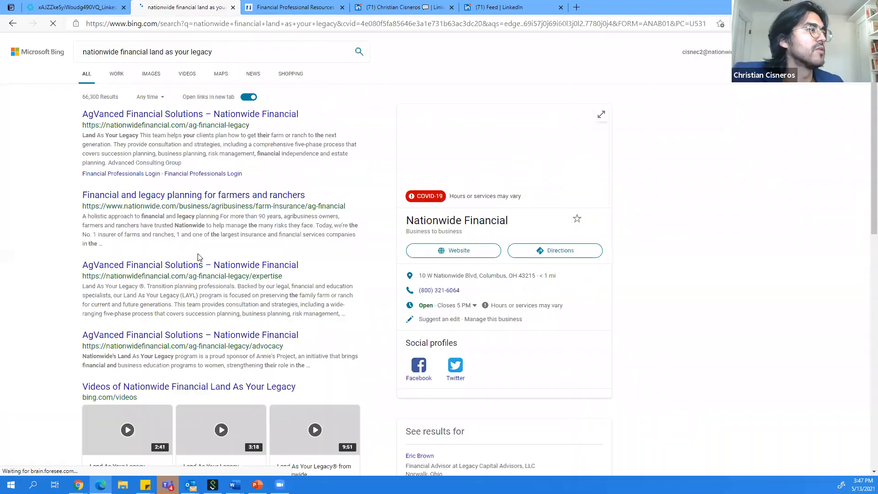
Open the "Financial and legacy planning for farmers and ranchers" search result, keeping it in place of the results page, and accept the site's cookies.
left_click(155, 197)
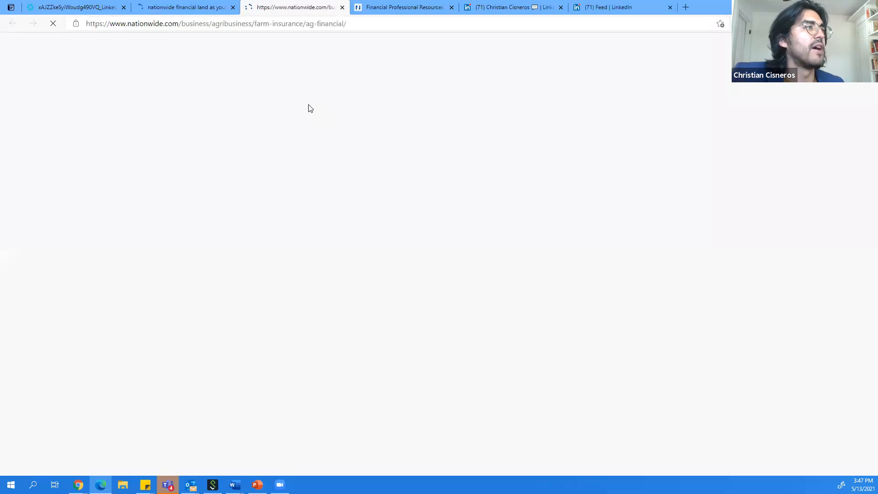
left_click(233, 8)
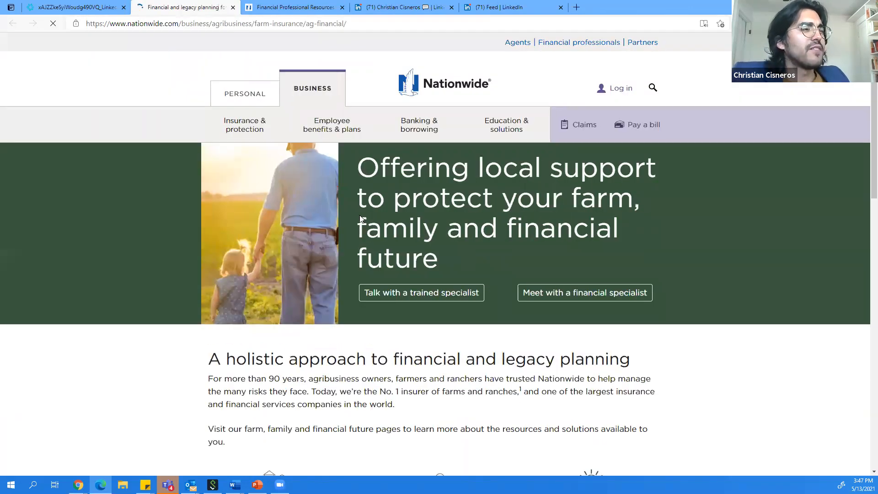
scroll(367, 219, "down", 1)
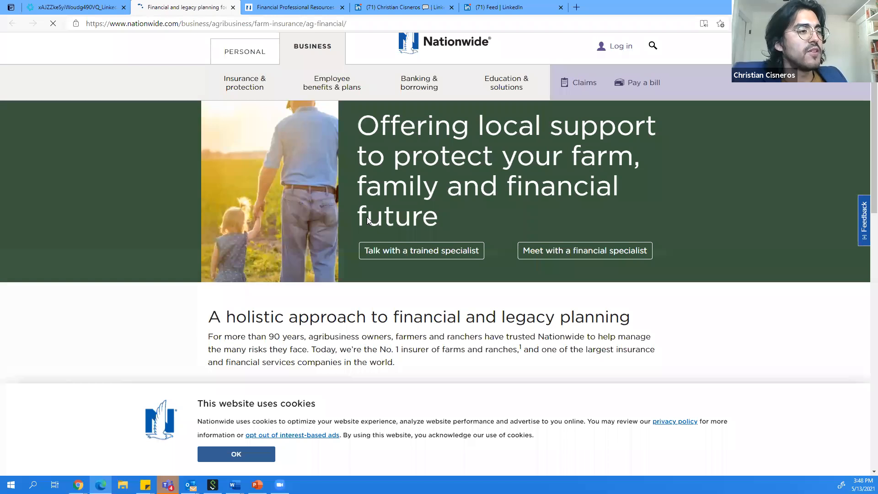
scroll(367, 217, "down", 3)
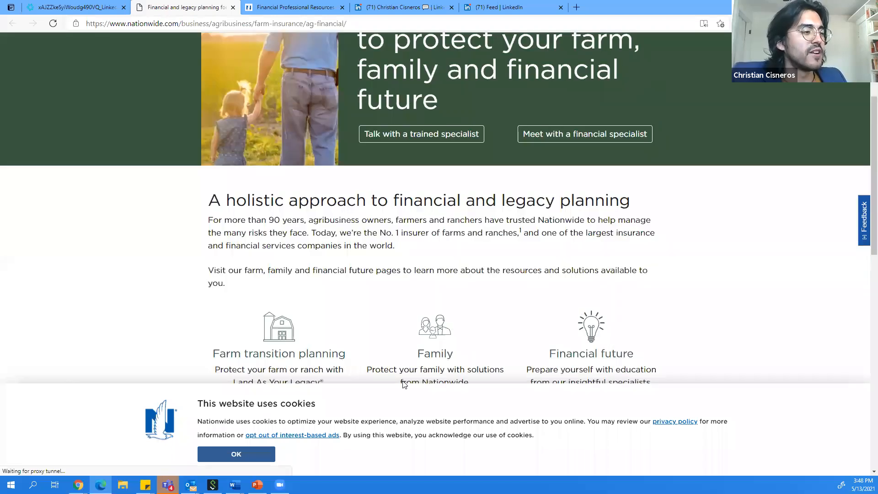
left_click(249, 460)
Look through the farm, family and financial future sections, and open More farm & agribusiness resources from the related topics.
scroll(356, 354, "down", 3)
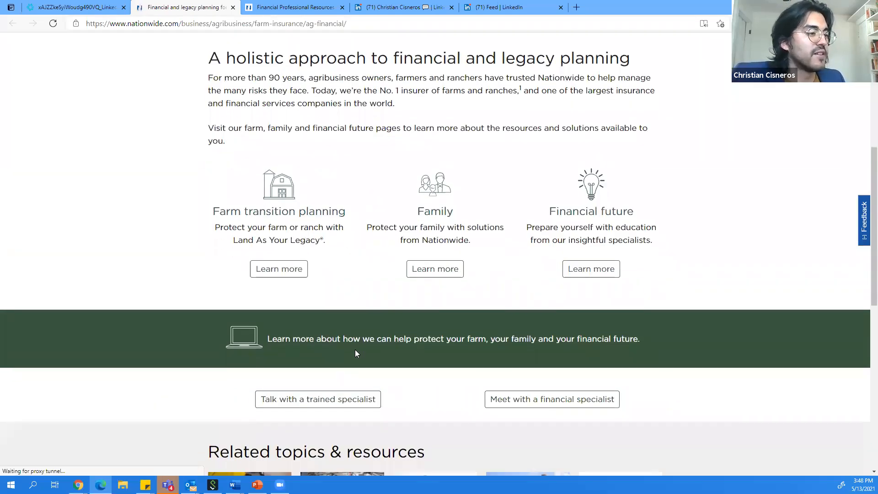
scroll(356, 353, "down", 4)
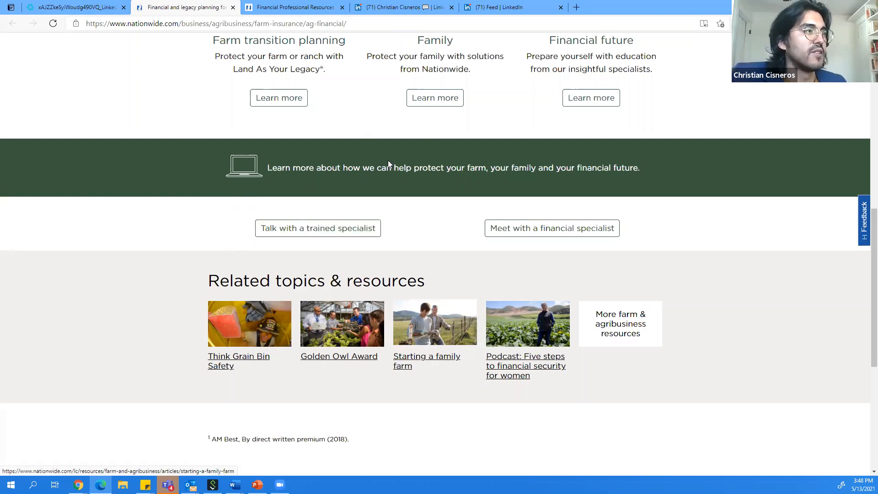
scroll(388, 162, "up", 10)
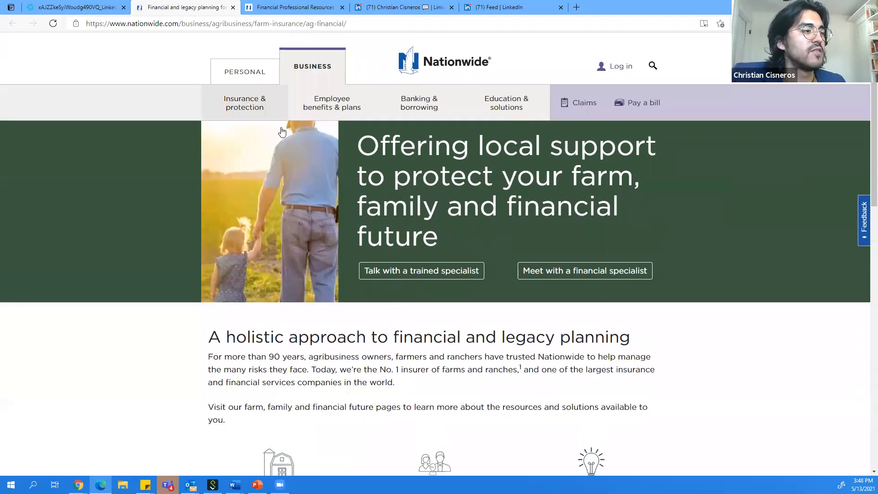
scroll(598, 292, "down", 8)
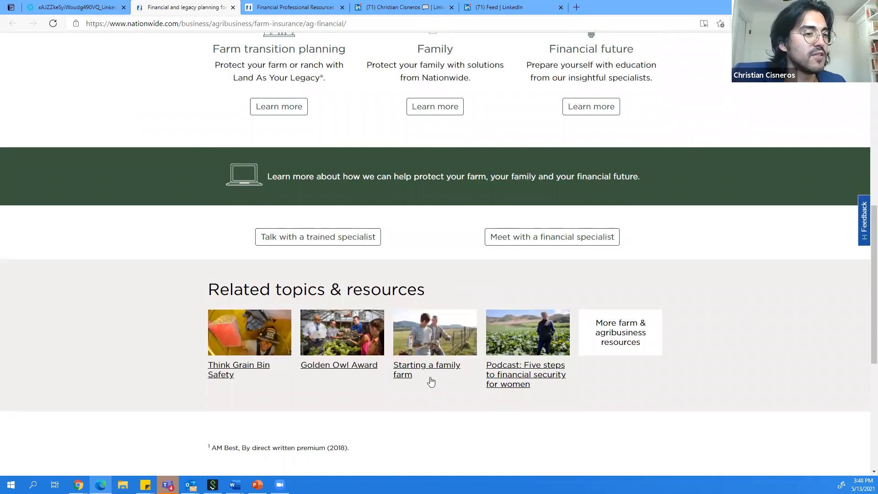
left_click(612, 342)
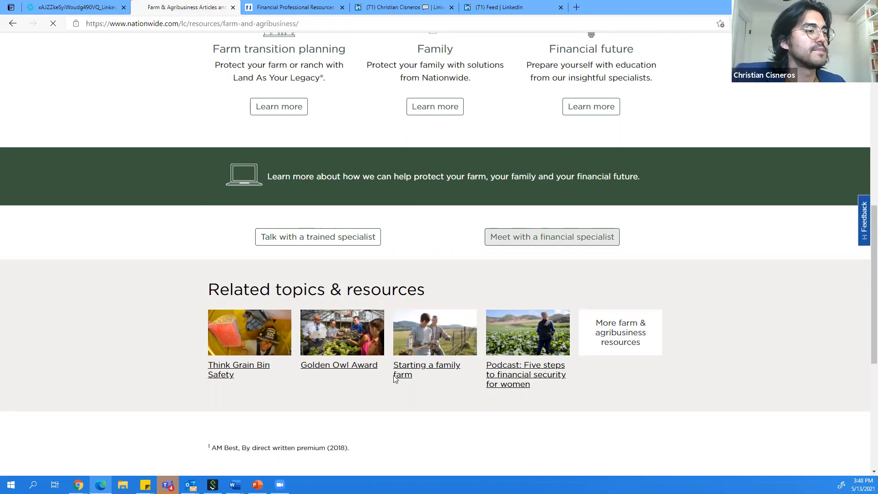
Open the "Contingency planning for farmers" article from the COVID-19 resources and view its opening section.
scroll(374, 228, "down", 8)
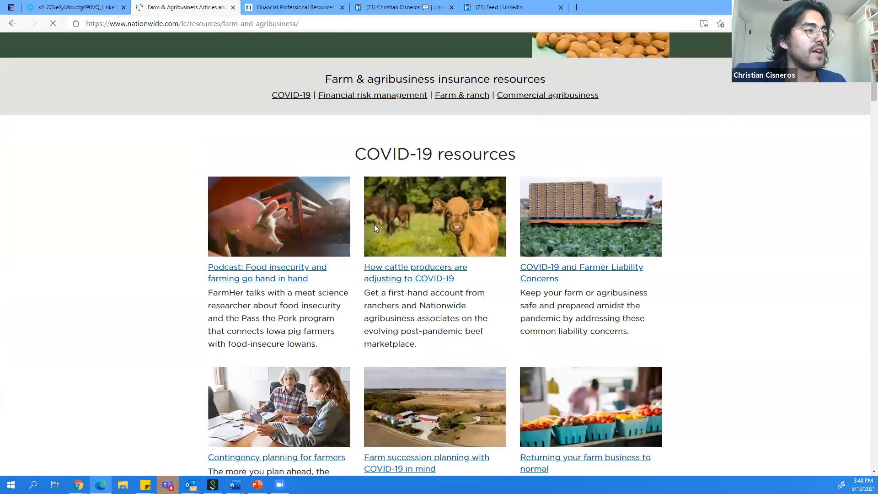
scroll(374, 227, "down", 1)
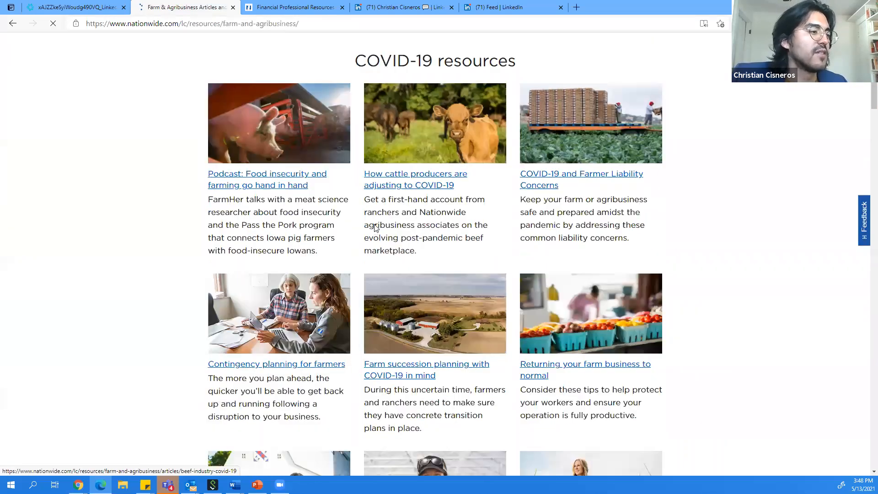
right_click(289, 365)
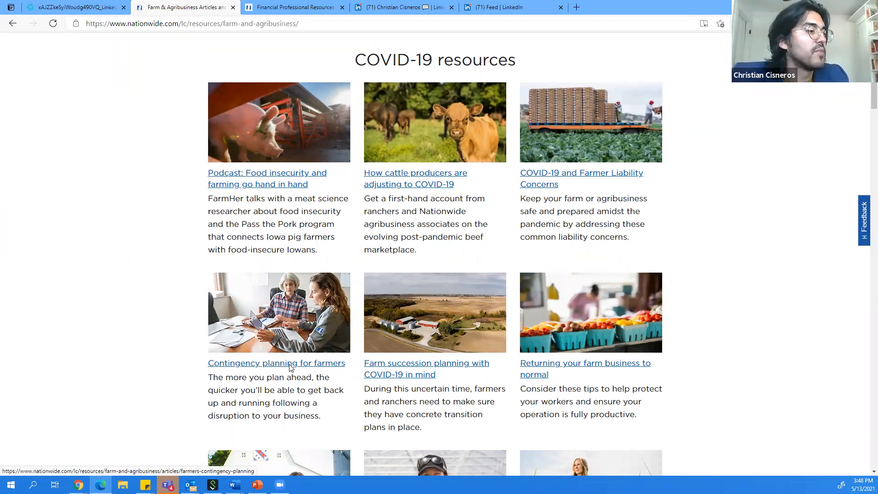
left_click(230, 367)
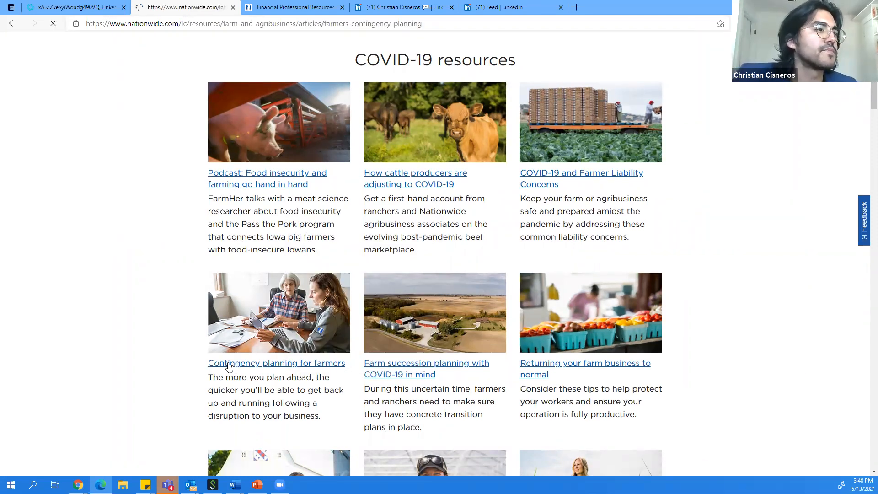
scroll(229, 366, "down", 3)
scroll(226, 363, "up", 2)
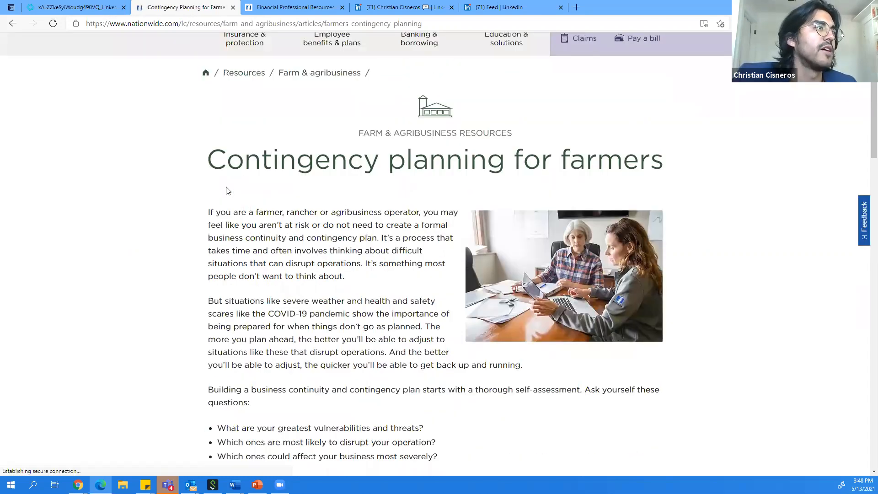
Copy the contingency planning article's web address and paste it into a new LinkedIn post from the home feed.
left_click(223, 24)
key("ctrl+c")
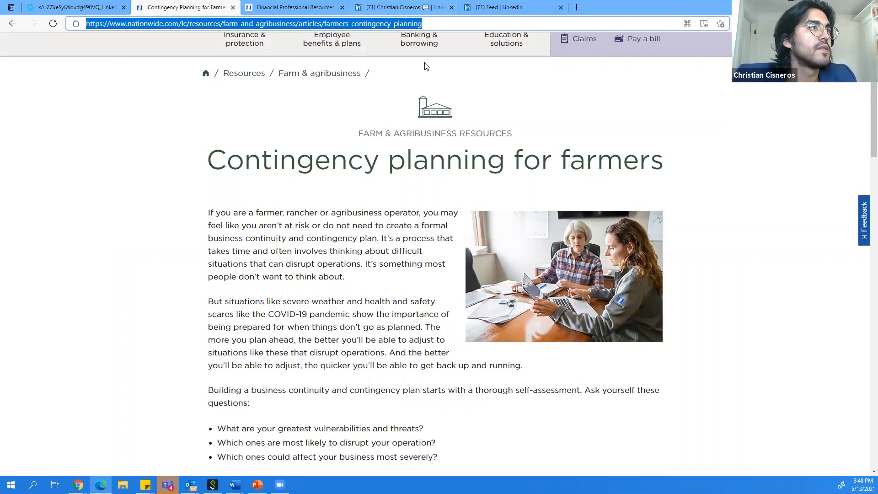
left_click(397, 7)
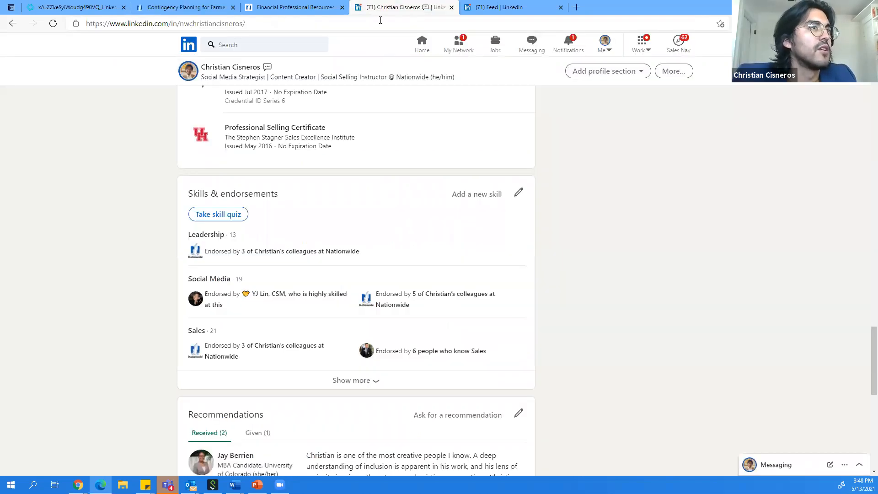
left_click(417, 51)
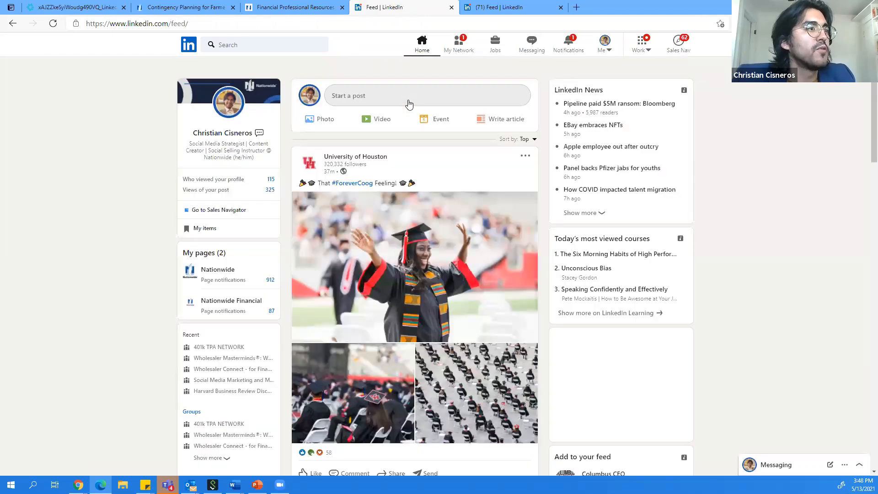
left_click(408, 103)
key("ctrl+v")
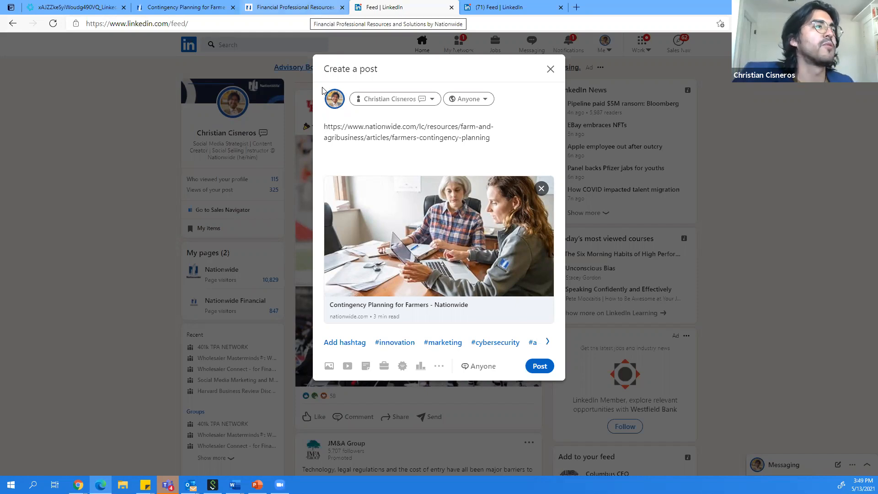
Go back from the contingency planning article to the financial and legacy planning page, glancing at Gainfully's Content Library.
left_click(87, 11)
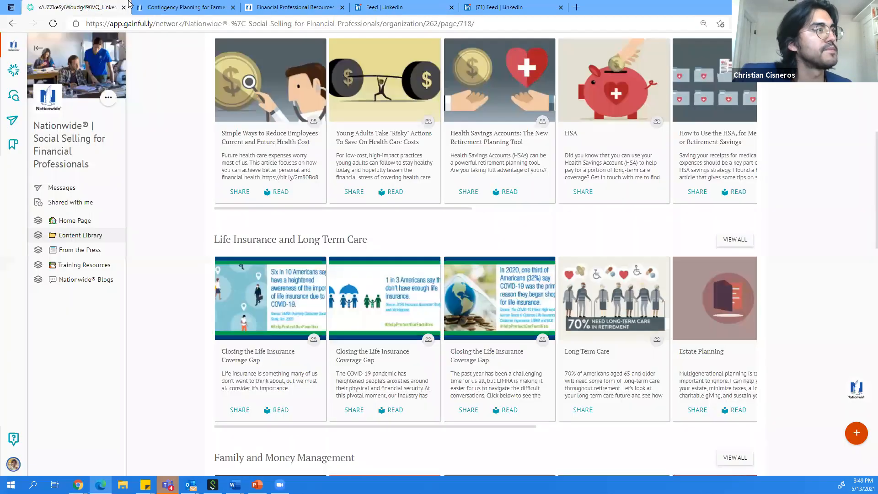
left_click(153, 10)
left_click(12, 23)
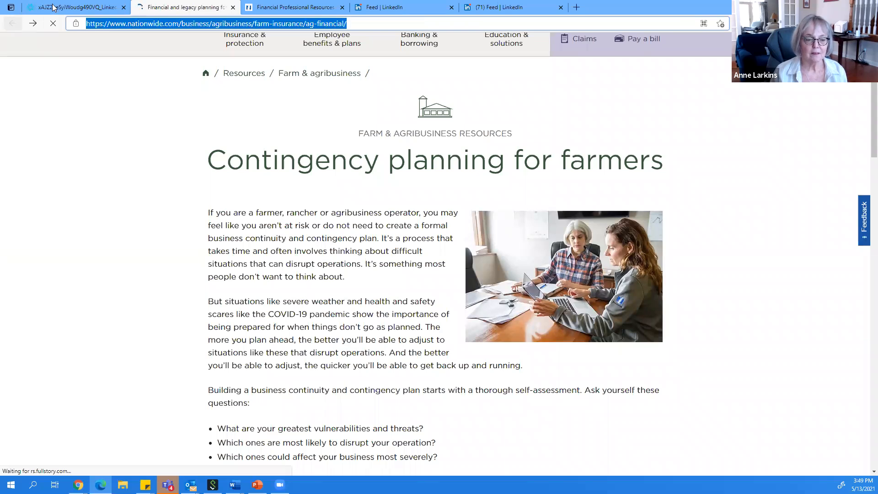
left_click(76, 8)
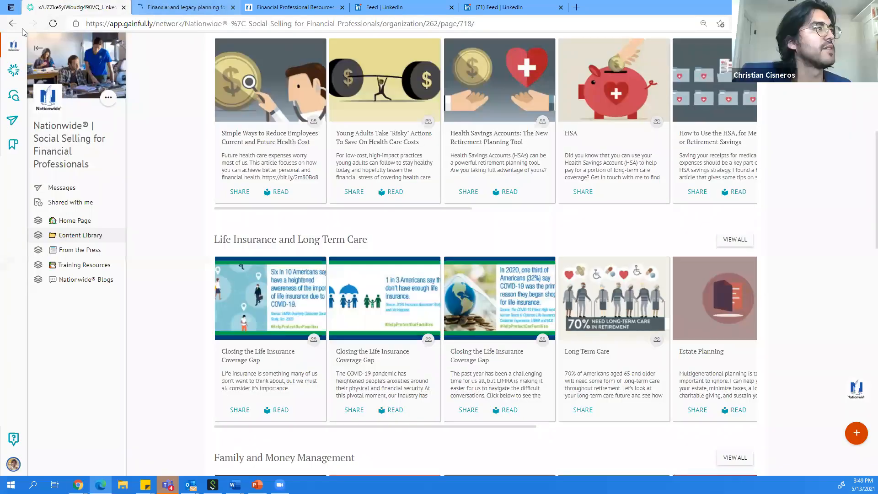
left_click(164, 7)
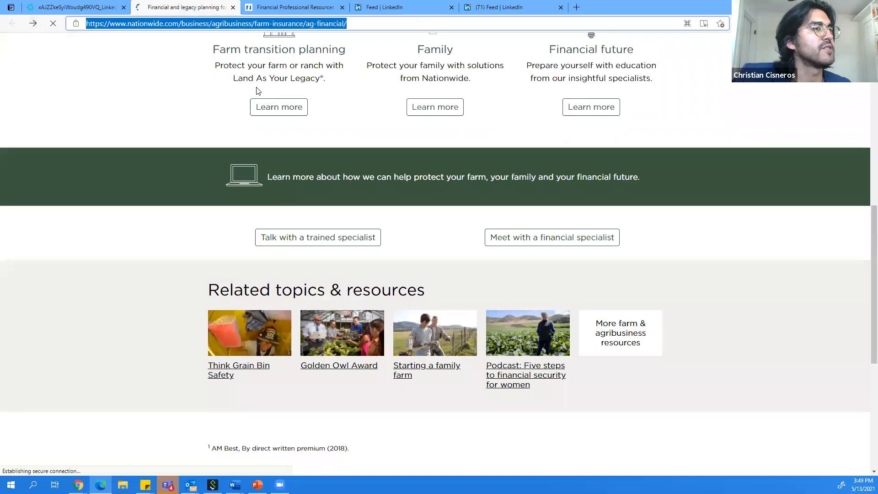
Review the legacy planning page from its heading down to Related topics & resources, and switch to Gainfully's Content Library.
scroll(256, 91, "up", 9)
scroll(403, 167, "down", 2)
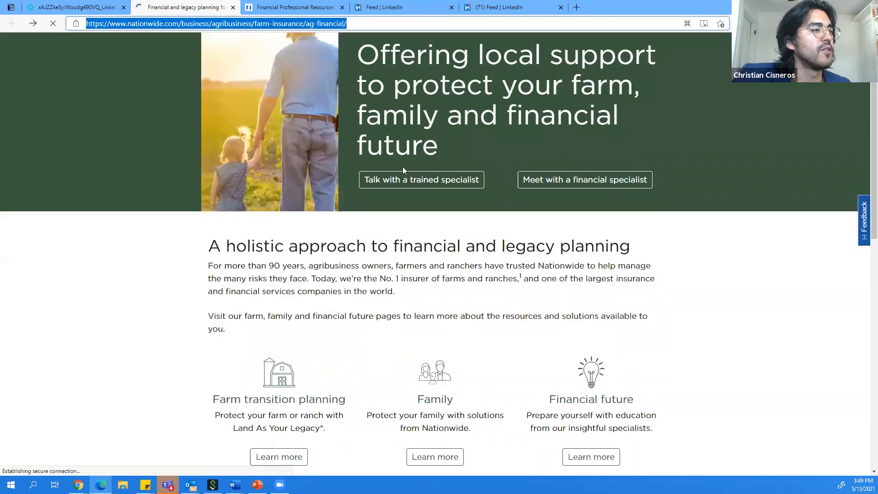
scroll(379, 243, "down", 5)
scroll(504, 297, "down", 4)
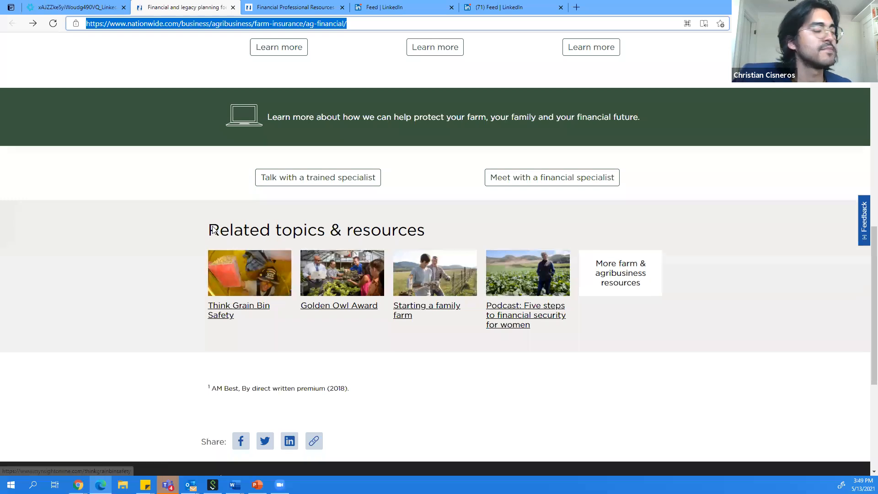
key("ctrl+shift+Tab")
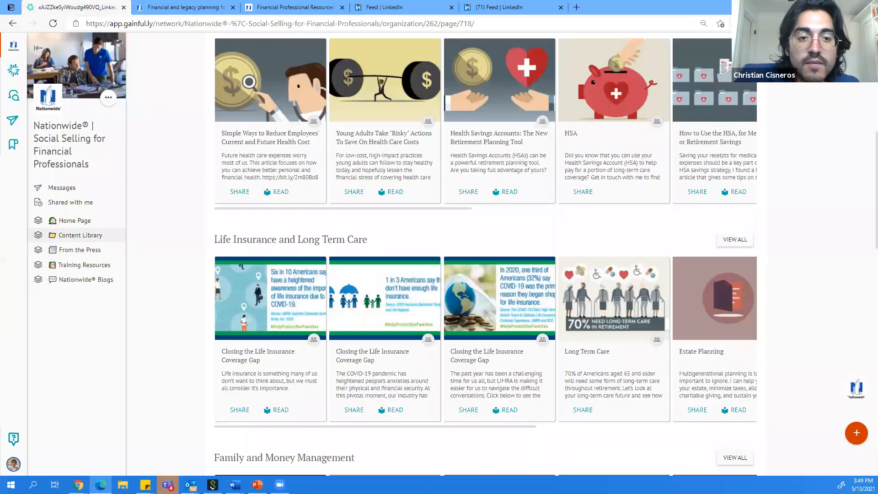